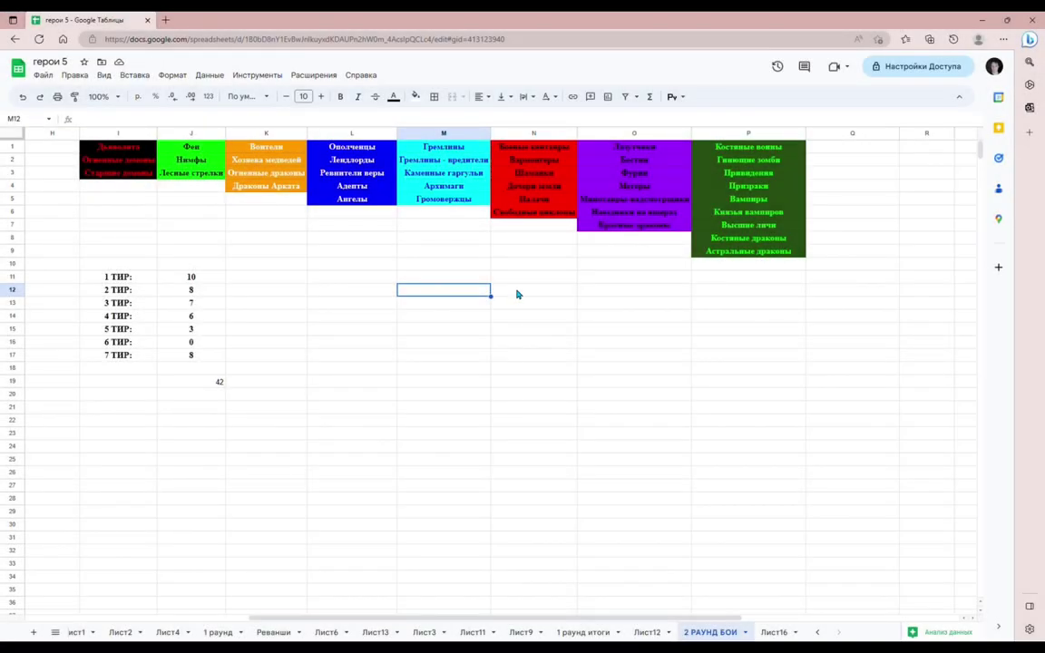
Step: Review all second-round matchups and their winners on the 2 РАУНД БОИ sheet, from the first pair to the last
{"action": "left_click_drag", "start_coordinate": [474, 620], "coordinate": [235, 607]}
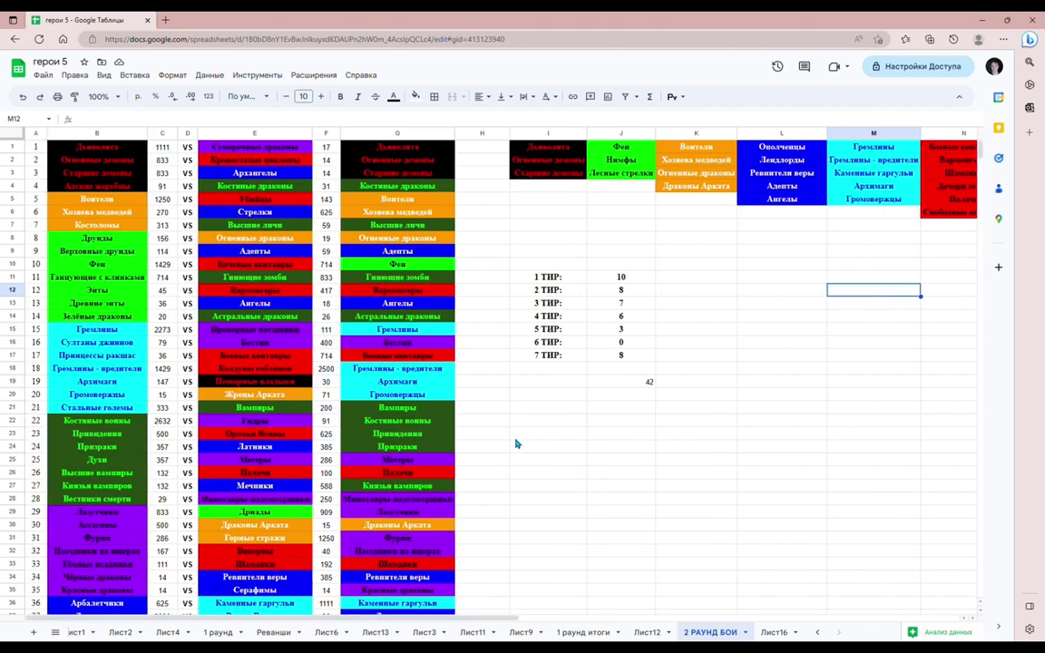
{"action": "scroll", "coordinate": [515, 444], "scroll_direction": "down", "scroll_amount": 2}
{"action": "scroll", "coordinate": [515, 444], "scroll_direction": "up", "scroll_amount": 2}
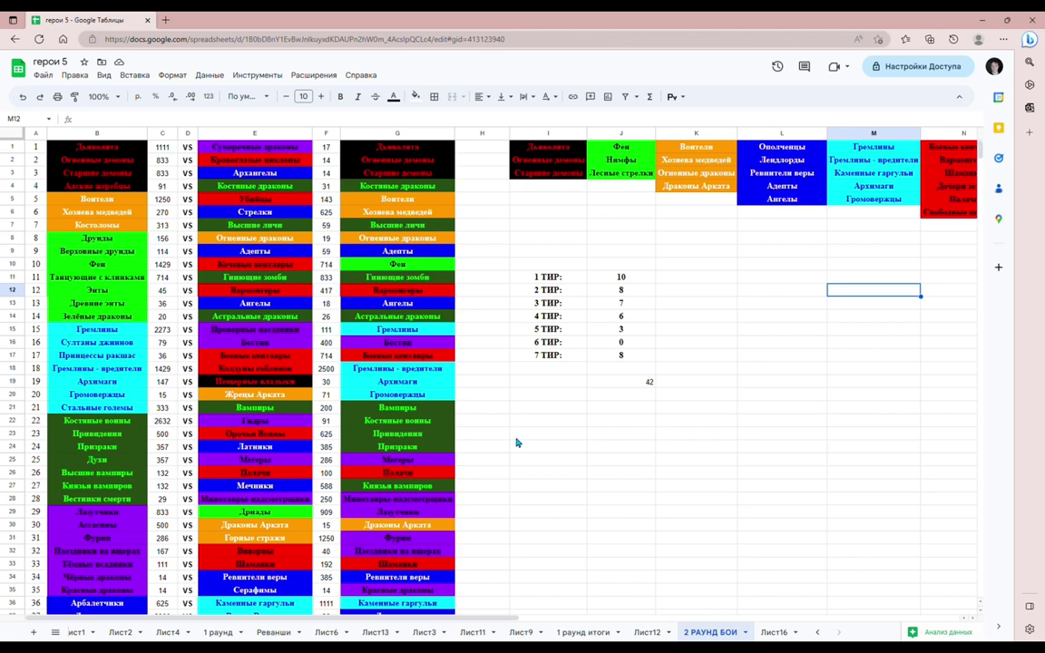
{"action": "scroll", "coordinate": [519, 437], "scroll_direction": "down", "scroll_amount": 4}
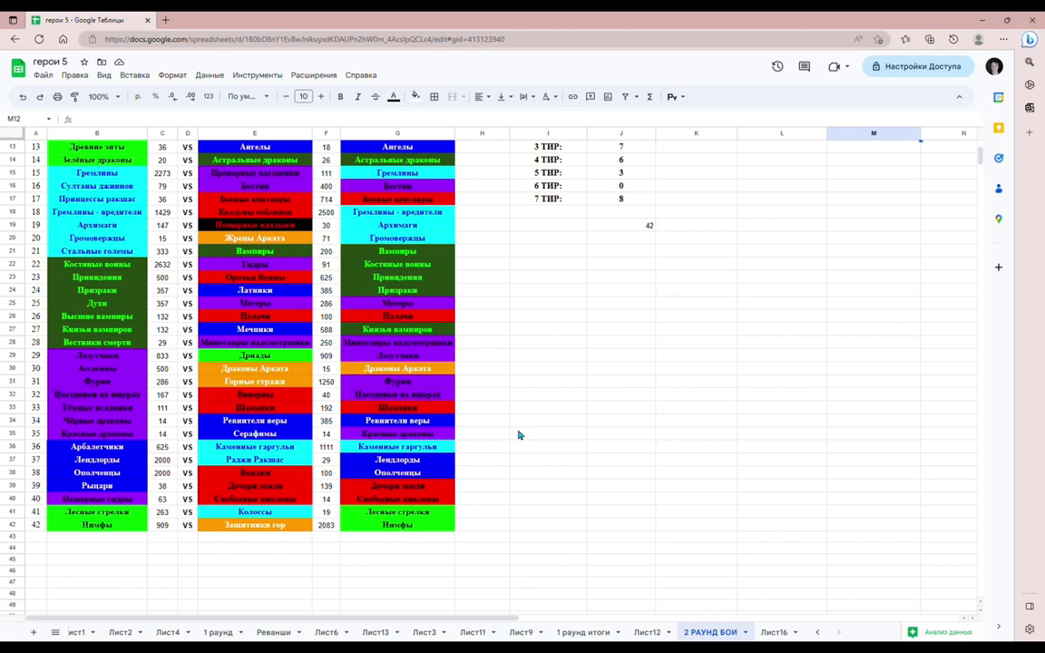
{"action": "scroll", "coordinate": [519, 436], "scroll_direction": "up", "scroll_amount": 1}
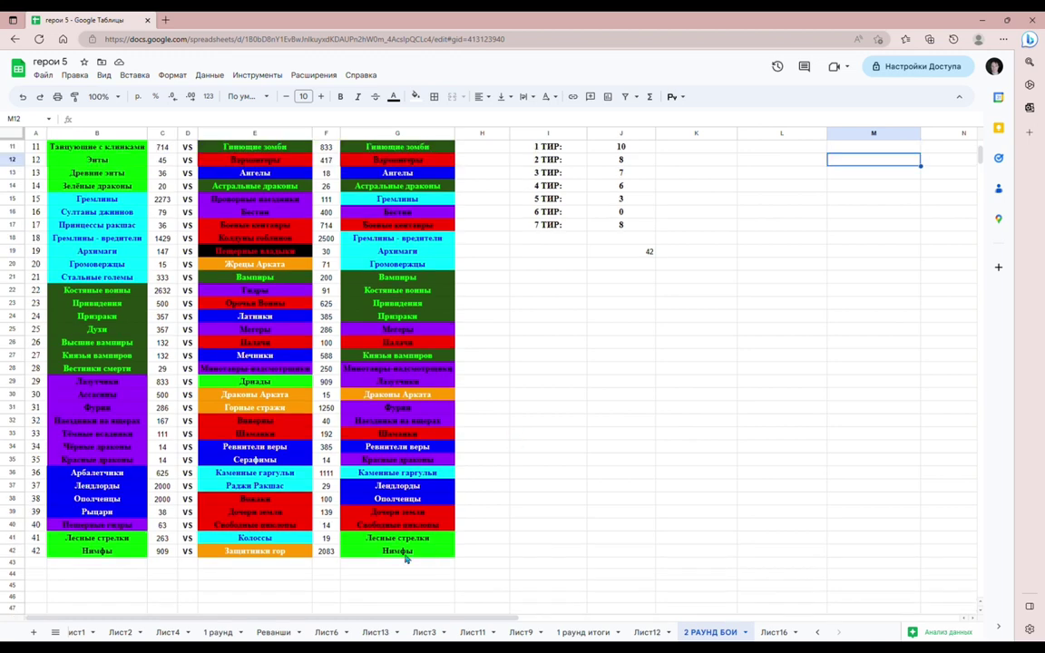
{"action": "scroll", "coordinate": [499, 536], "scroll_direction": "up", "scroll_amount": 1}
{"action": "scroll", "coordinate": [499, 536], "scroll_direction": "up", "scroll_amount": 3}
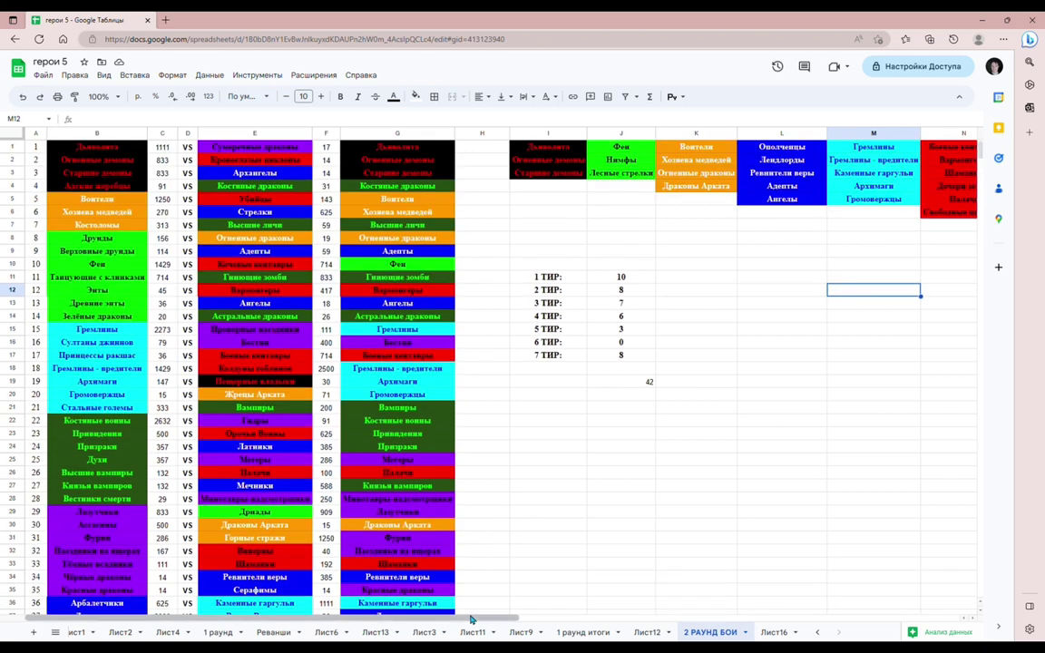
{"action": "left_click_drag", "start_coordinate": [487, 621], "coordinate": [700, 623]}
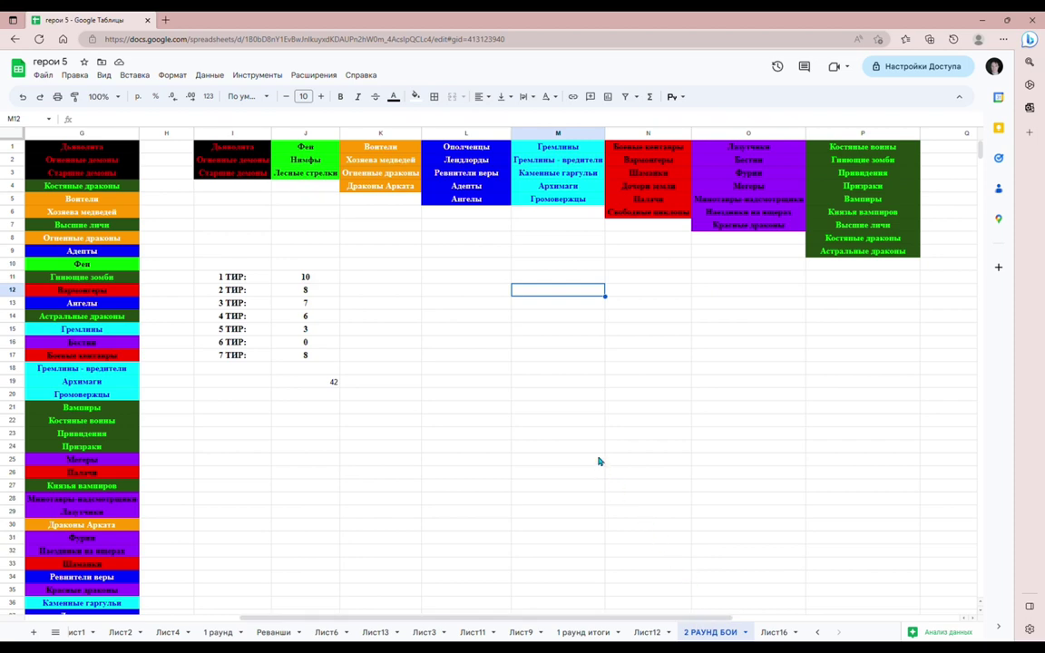
Step: Compare the black group's winners in I1:I3 with the matchup rows of Адские жеребцы and Пещерные владыки
{"action": "left_click_drag", "start_coordinate": [231, 147], "coordinate": [231, 173]}
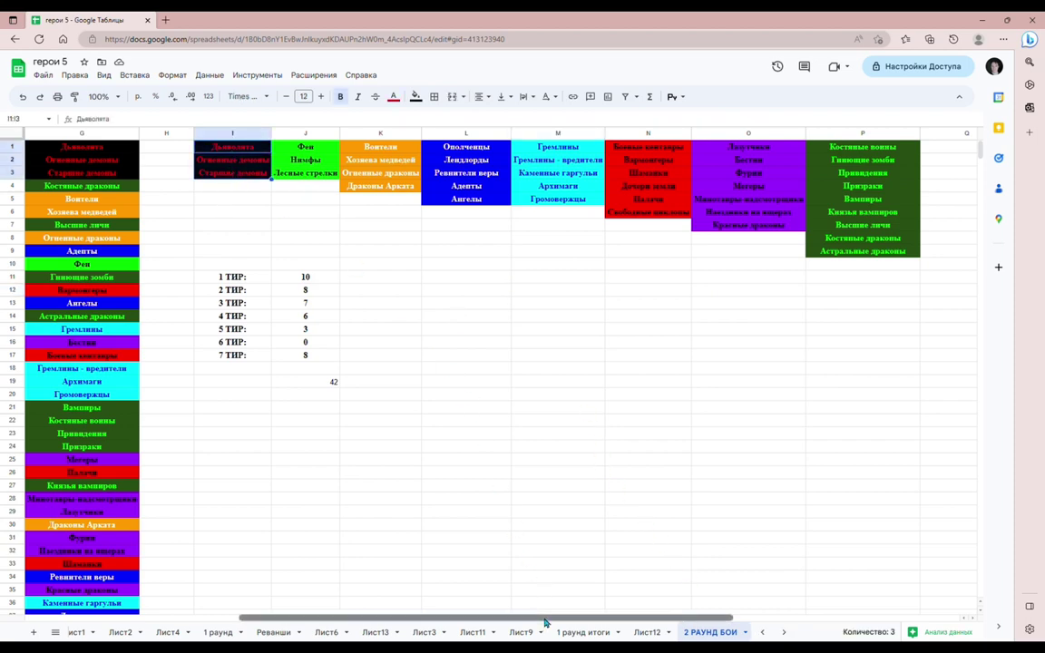
{"action": "left_click_drag", "start_coordinate": [540, 623], "coordinate": [378, 623]}
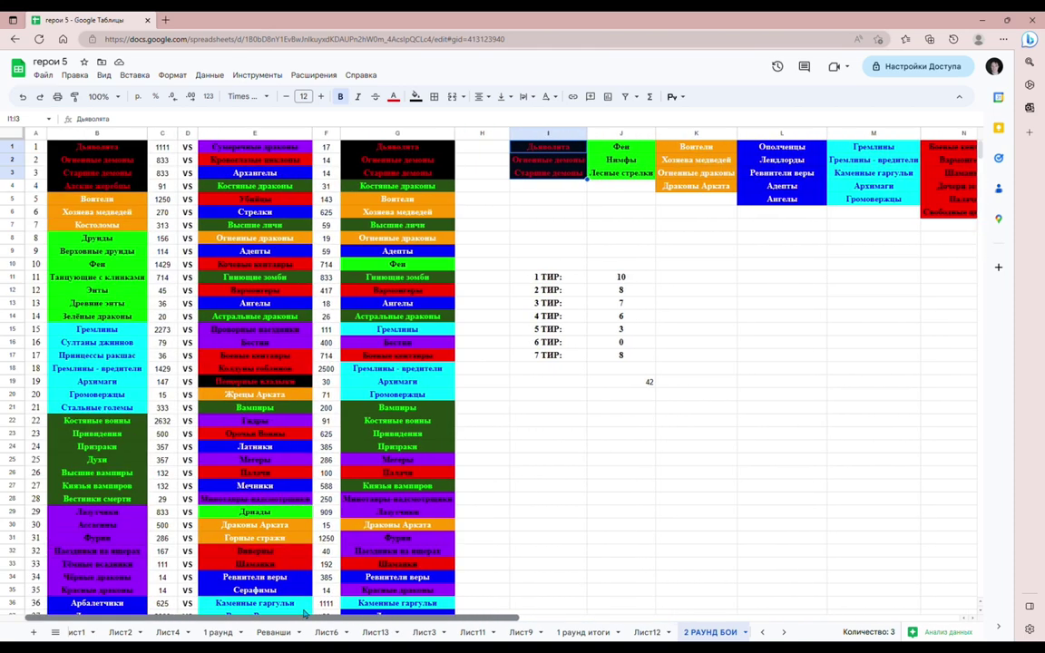
{"action": "scroll", "coordinate": [325, 542], "scroll_direction": "down", "scroll_amount": 2}
{"action": "scroll", "coordinate": [299, 499], "scroll_direction": "up", "scroll_amount": 2}
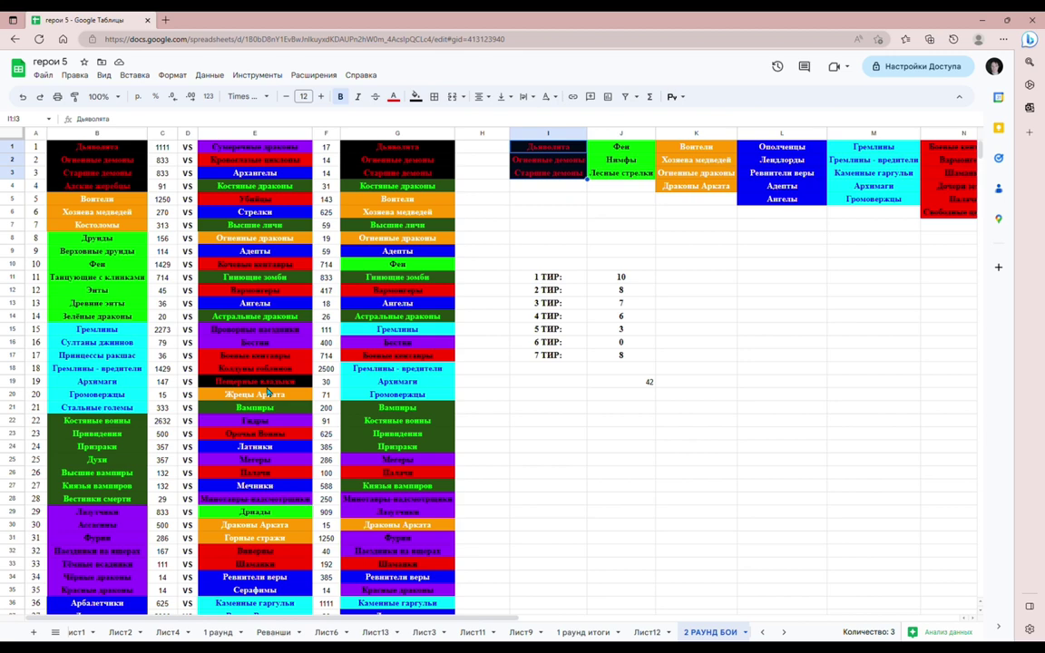
{"action": "left_click", "coordinate": [275, 384]}
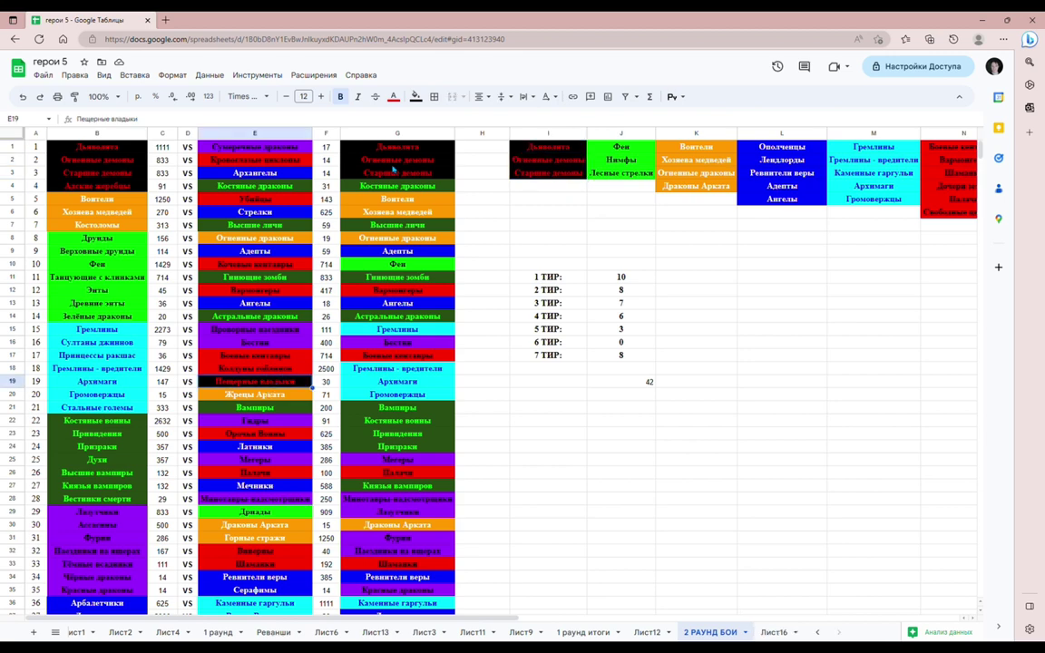
{"action": "left_click", "coordinate": [73, 184]}
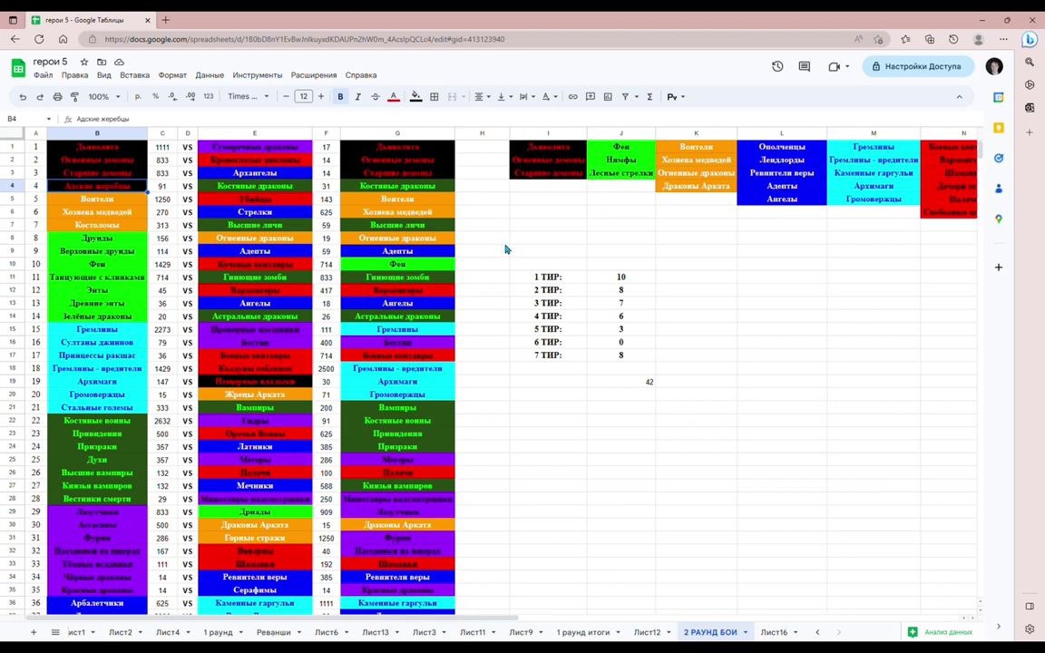
{"action": "left_click", "coordinate": [268, 381]}
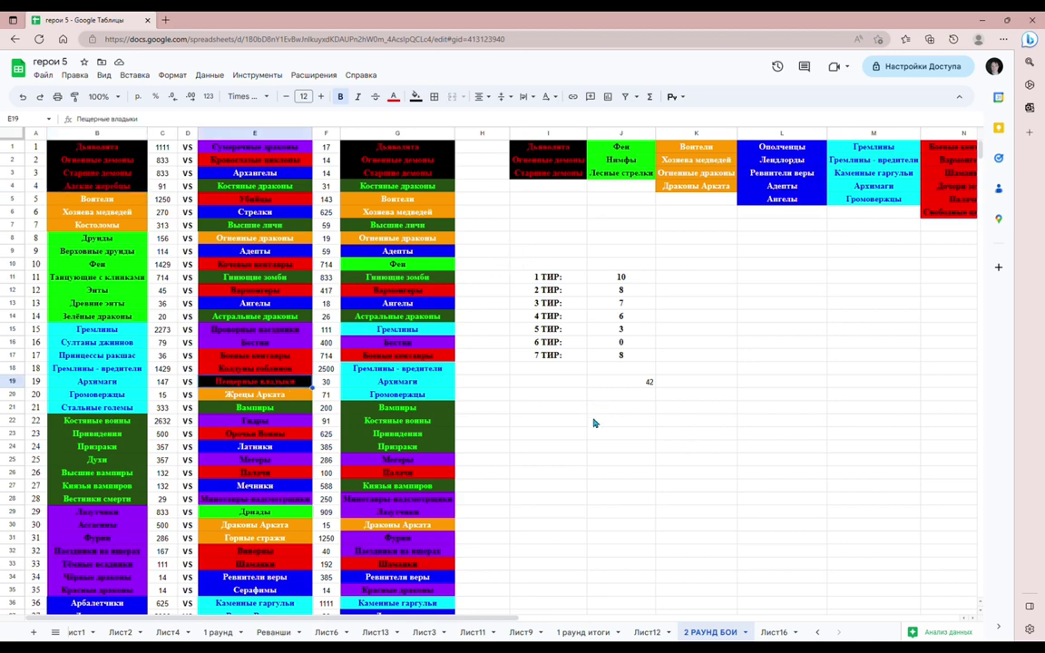
{"action": "left_click", "coordinate": [397, 383]}
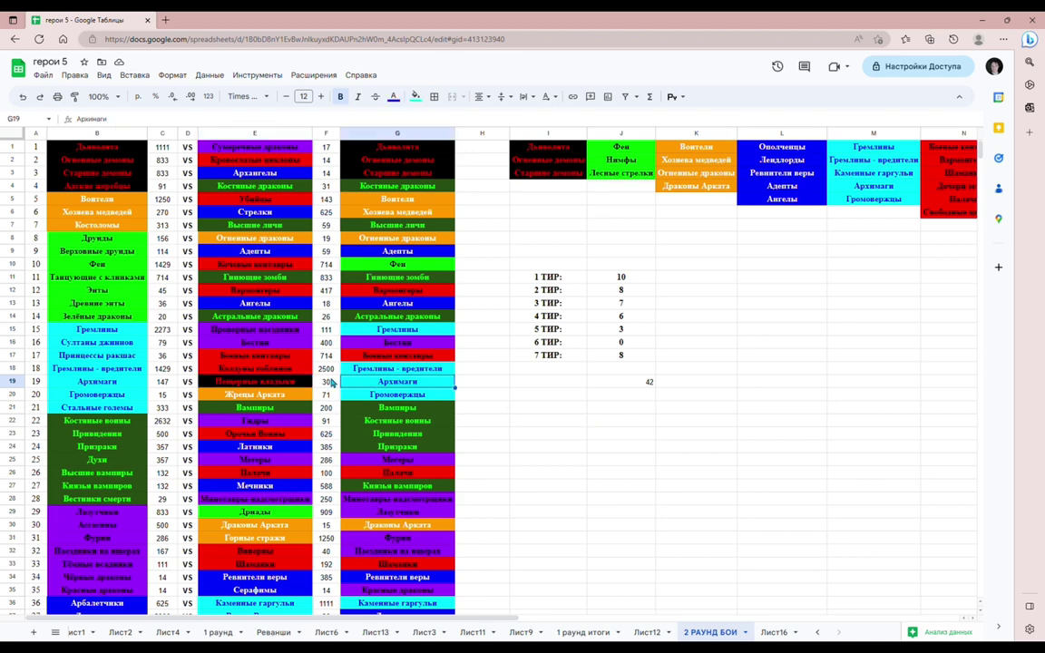
{"action": "left_click_drag", "start_coordinate": [548, 147], "coordinate": [548, 177]}
{"action": "left_click", "coordinate": [549, 172]}
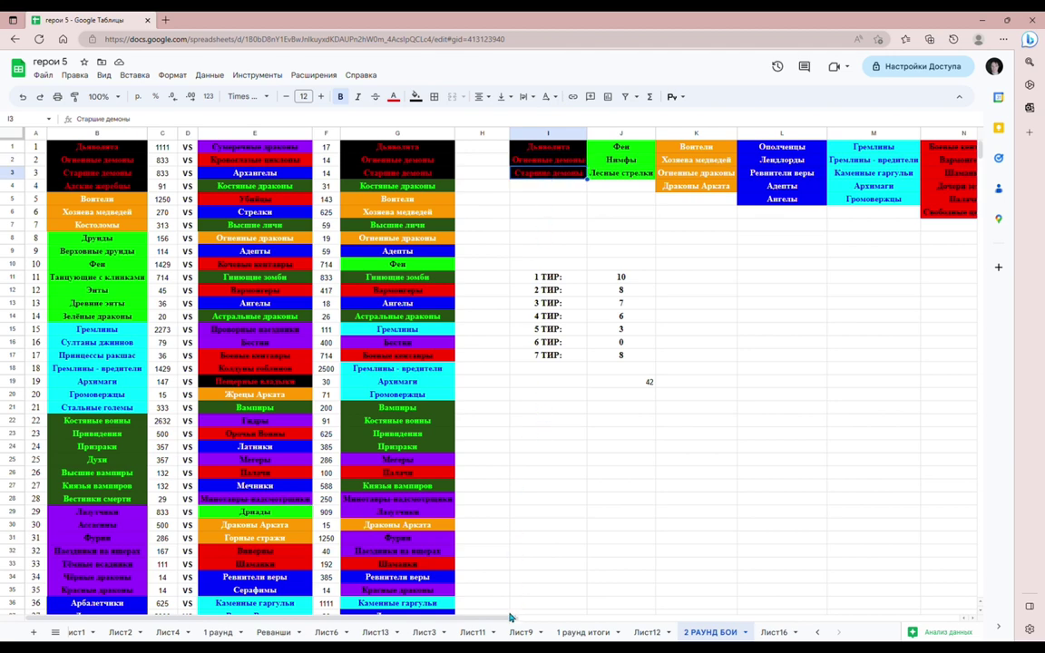
{"action": "left_click_drag", "start_coordinate": [550, 620], "coordinate": [396, 610]}
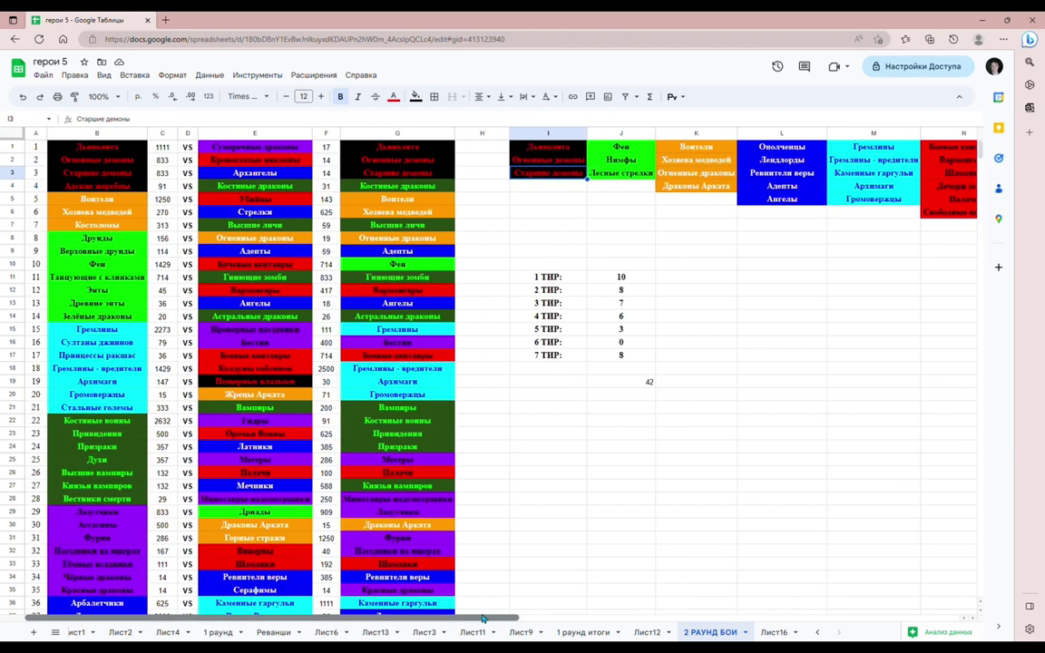
Step: Examine the opponents in E1:E3 that the three black-group winners faced, alongside the winners grouped by colour
{"action": "left_click", "coordinate": [261, 173]}
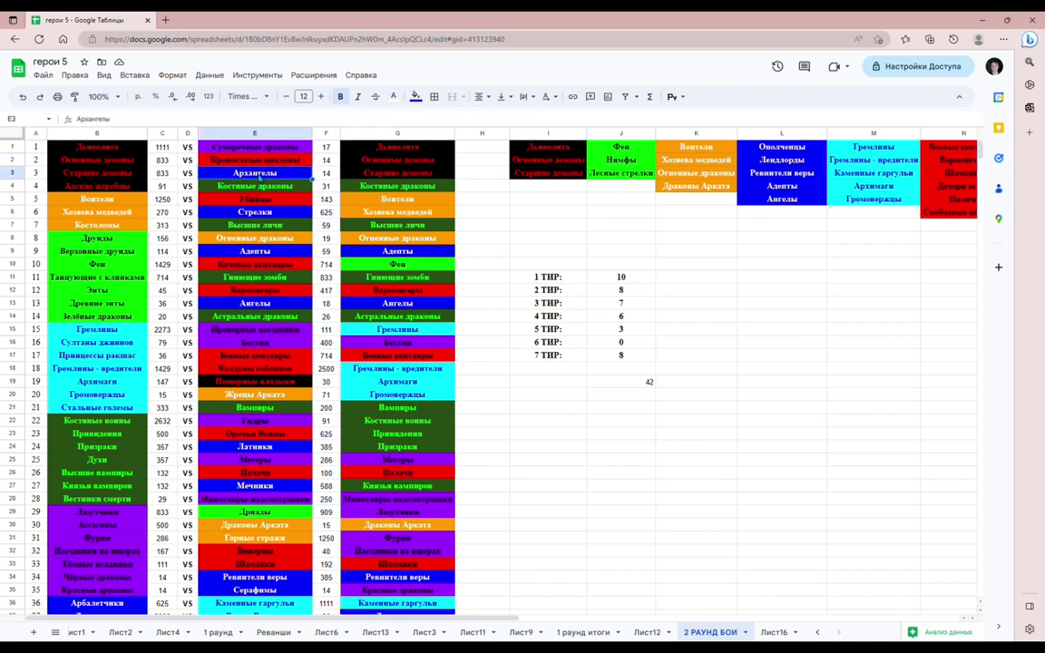
{"action": "left_click", "coordinate": [268, 159]}
{"action": "left_click", "coordinate": [264, 149]}
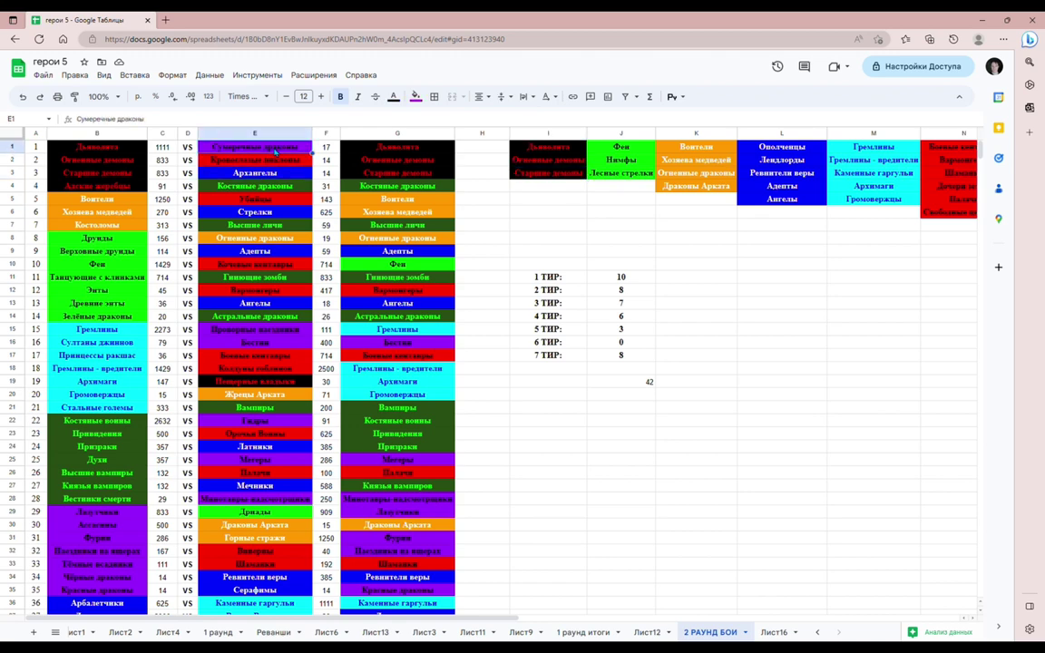
{"action": "left_click", "coordinate": [268, 161]}
{"action": "left_click", "coordinate": [250, 172]}
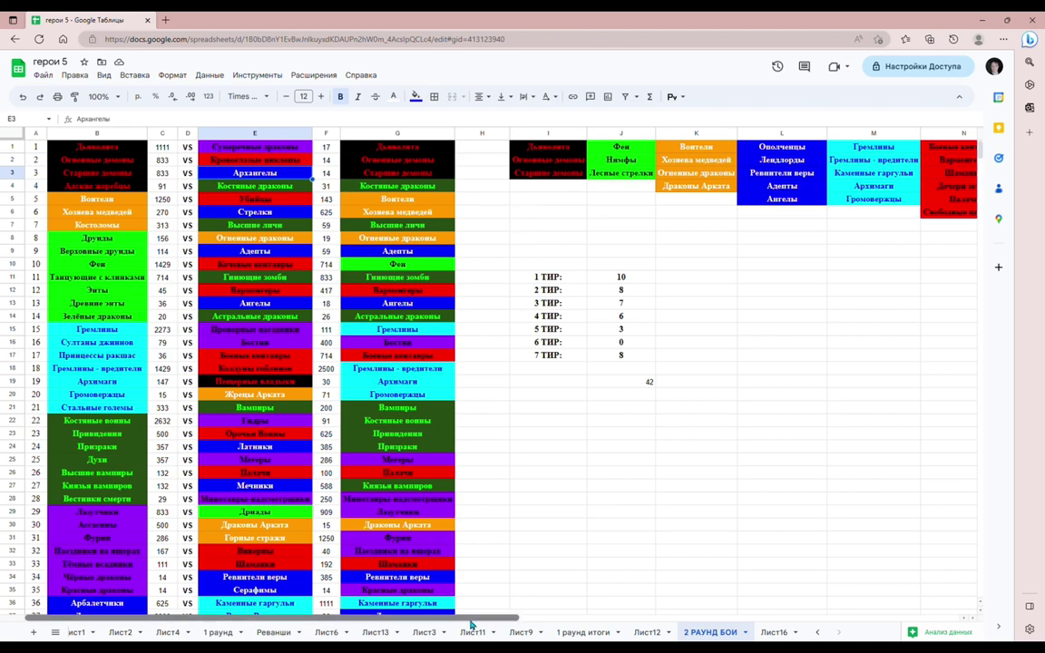
{"action": "left_click_drag", "start_coordinate": [461, 621], "coordinate": [616, 614]}
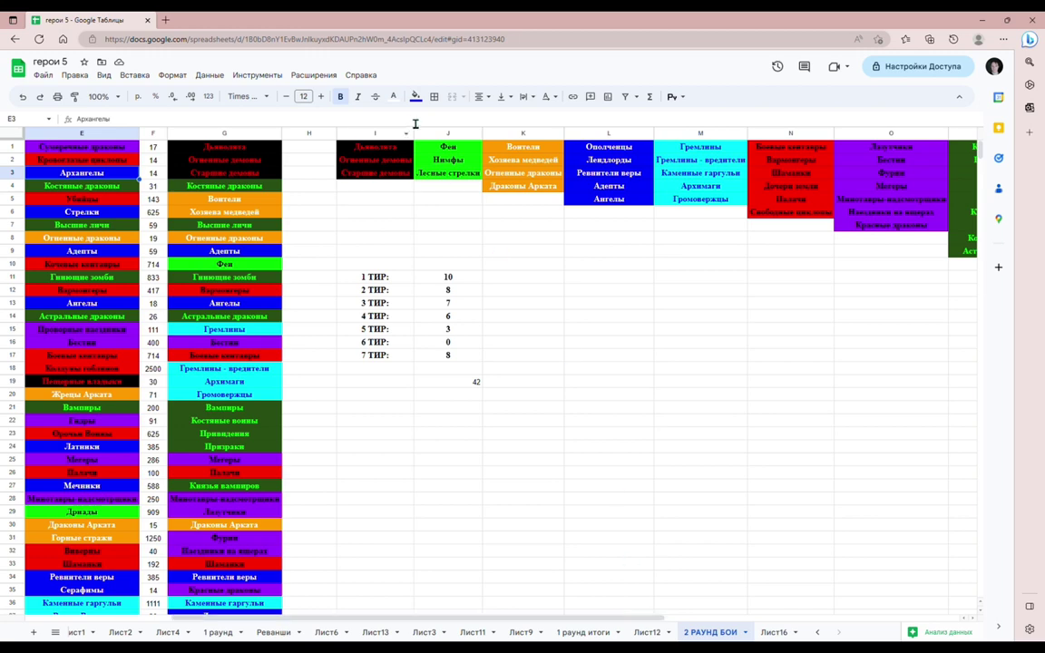
{"action": "left_click", "coordinate": [581, 316]}
{"action": "left_click_drag", "start_coordinate": [571, 622], "coordinate": [500, 623]}
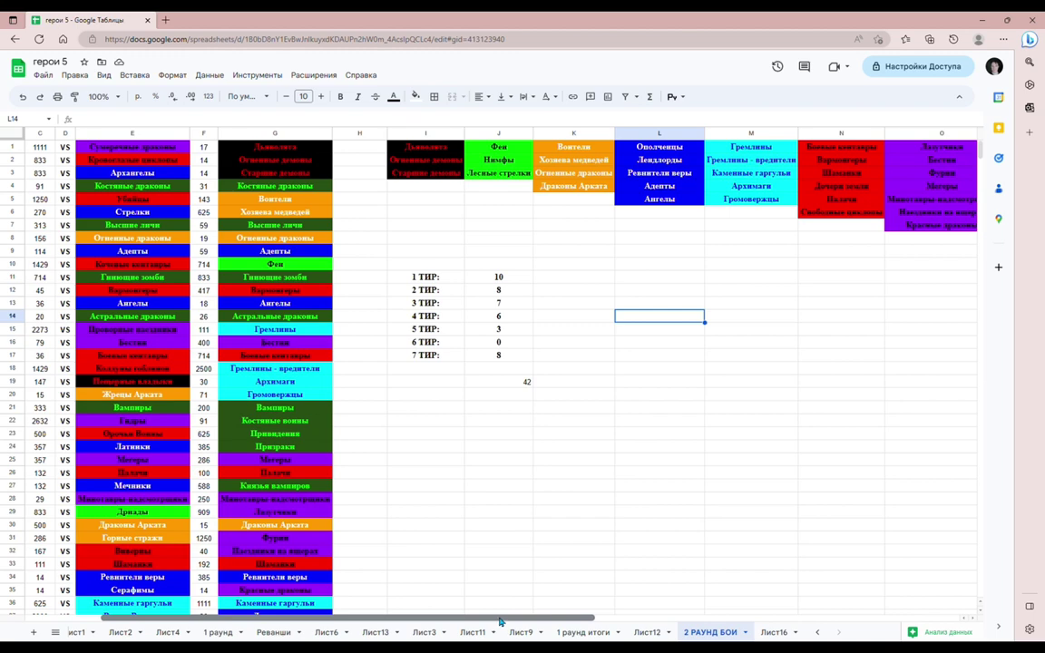
{"action": "scroll", "coordinate": [563, 432], "scroll_direction": "left", "scroll_amount": 3}
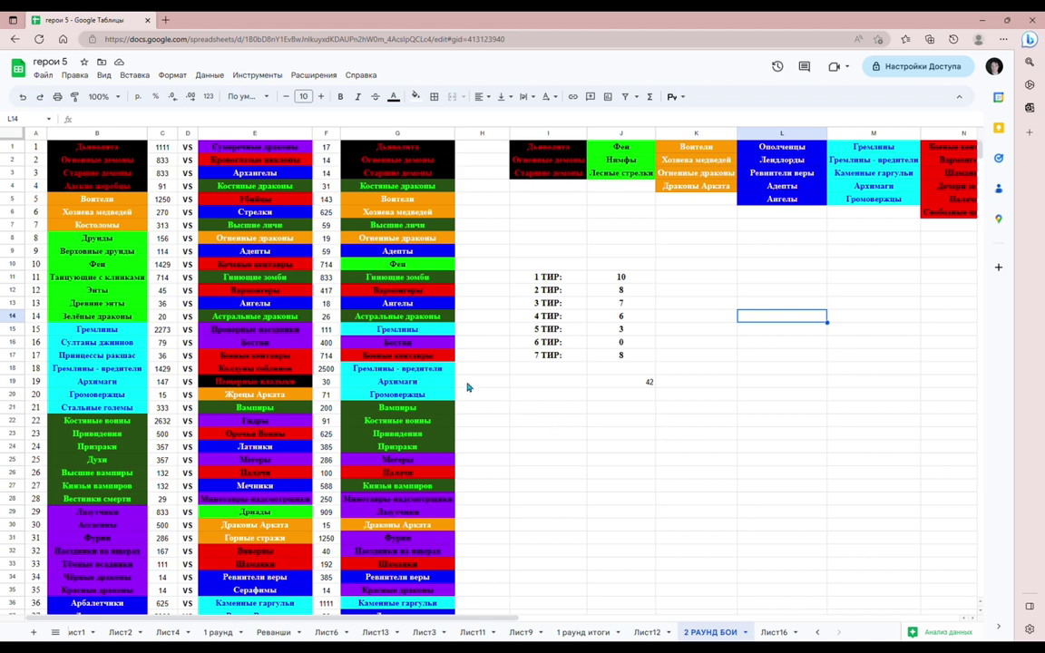
Step: Examine the green group's participants in B8:B14, from Друиды to Зелёные драконы, and their matchups
{"action": "left_click_drag", "start_coordinate": [101, 238], "coordinate": [105, 316]}
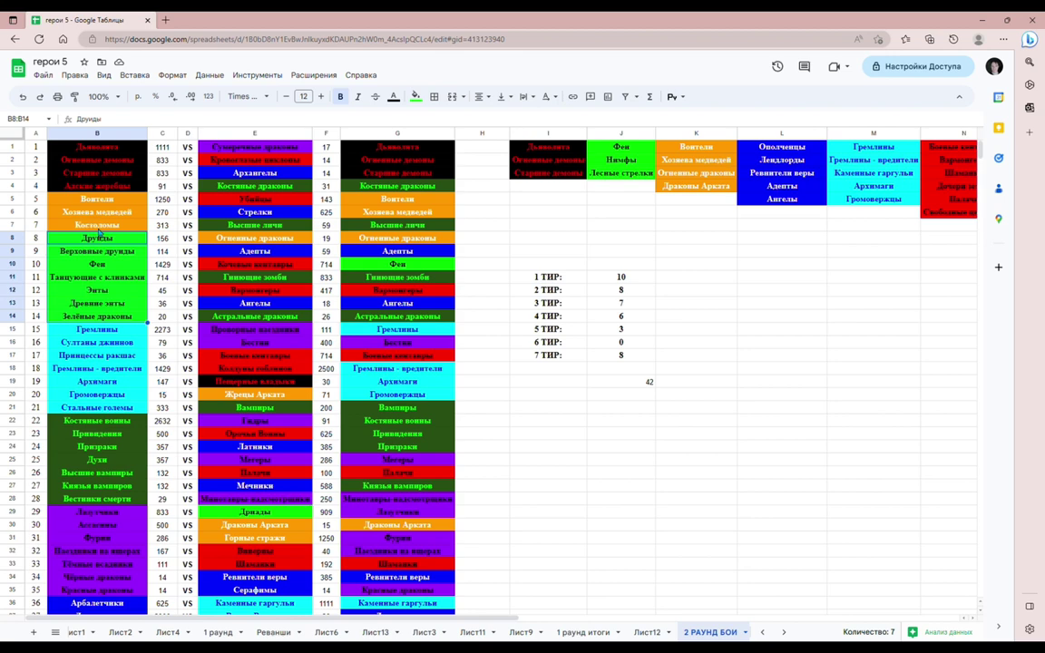
{"action": "left_click", "coordinate": [98, 253]}
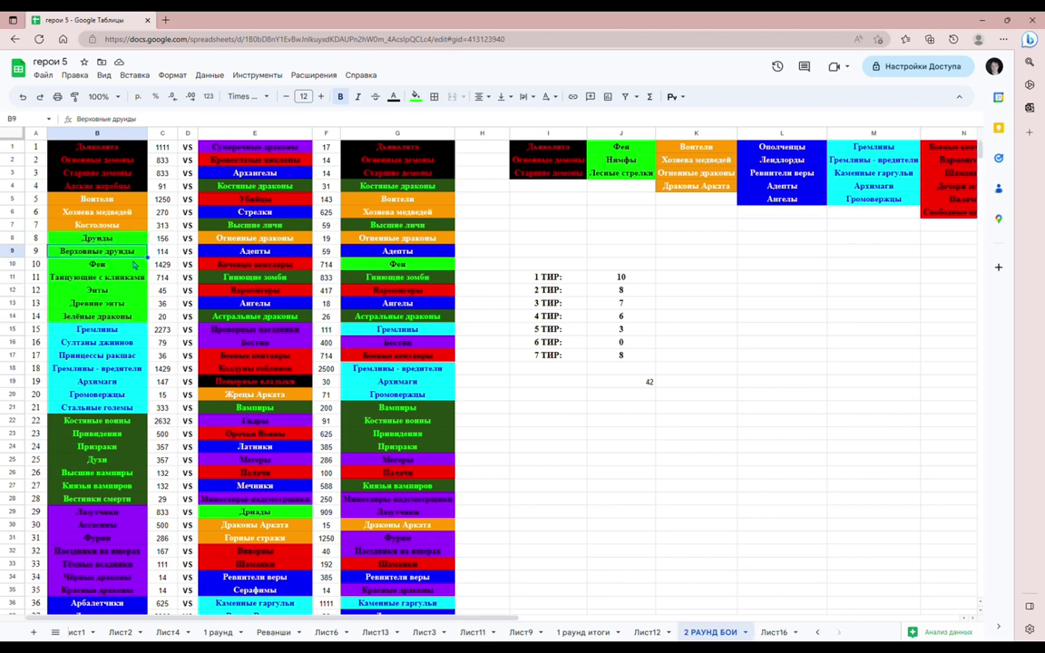
{"action": "left_click", "coordinate": [95, 279]}
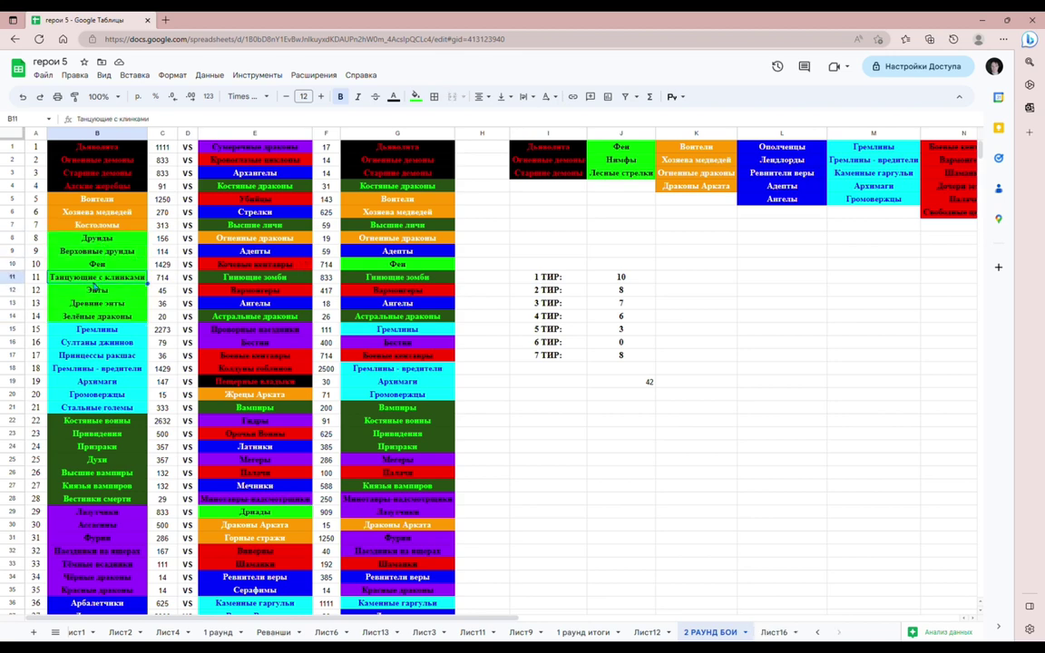
{"action": "left_click", "coordinate": [97, 305]}
{"action": "left_click", "coordinate": [106, 318]}
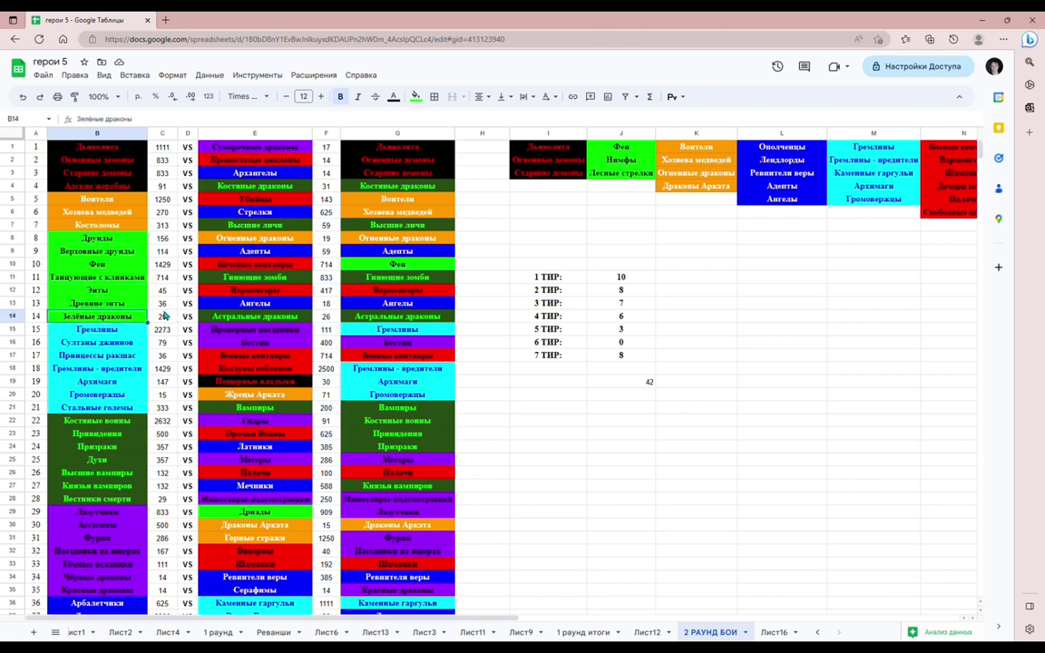
{"action": "scroll", "coordinate": [477, 420], "scroll_direction": "down", "scroll_amount": 5}
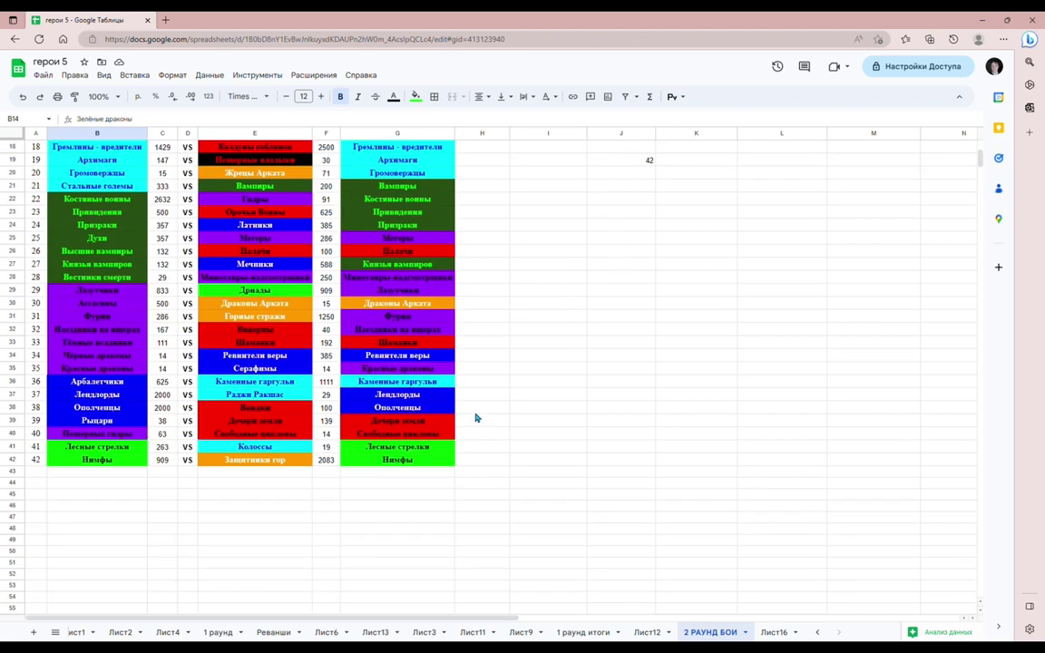
{"action": "scroll", "coordinate": [164, 454], "scroll_direction": "up", "scroll_amount": 5}
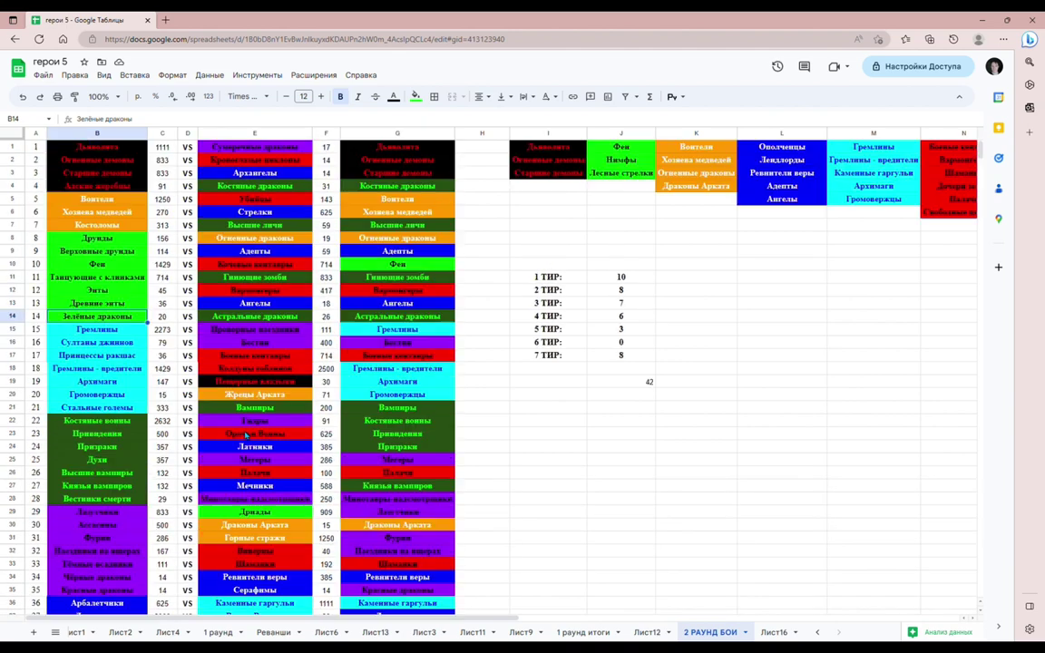
Step: Check the green group's winners Нимфы and Лесные стрелки in column J
{"action": "left_click_drag", "start_coordinate": [477, 615], "coordinate": [607, 593]}
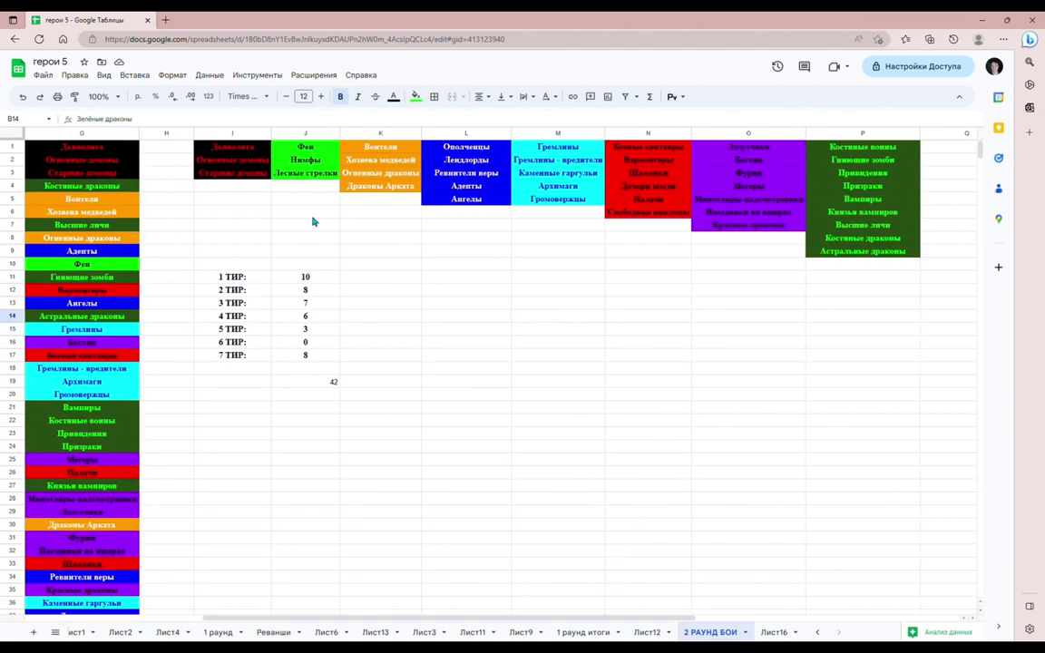
{"action": "left_click", "coordinate": [308, 160]}
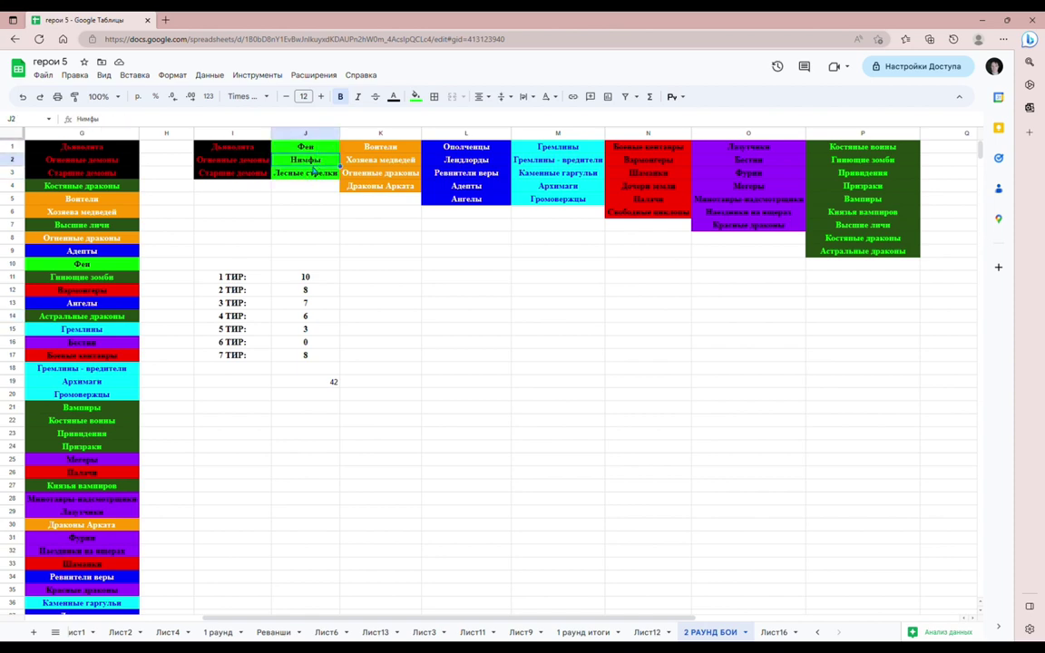
{"action": "left_click", "coordinate": [314, 175]}
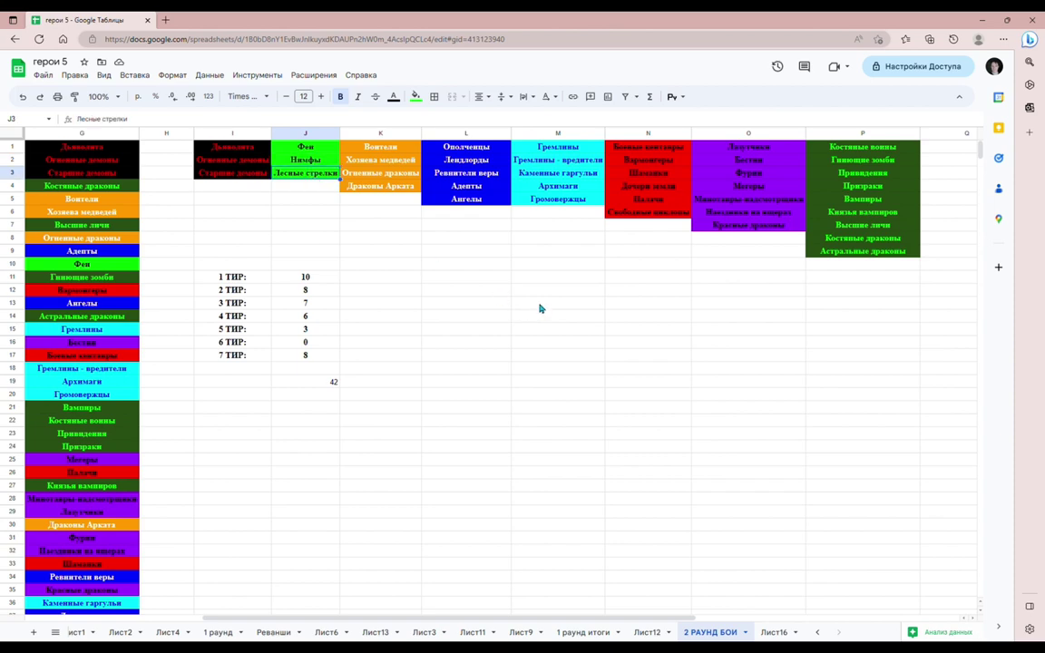
{"action": "left_click_drag", "start_coordinate": [572, 618], "coordinate": [409, 591]}
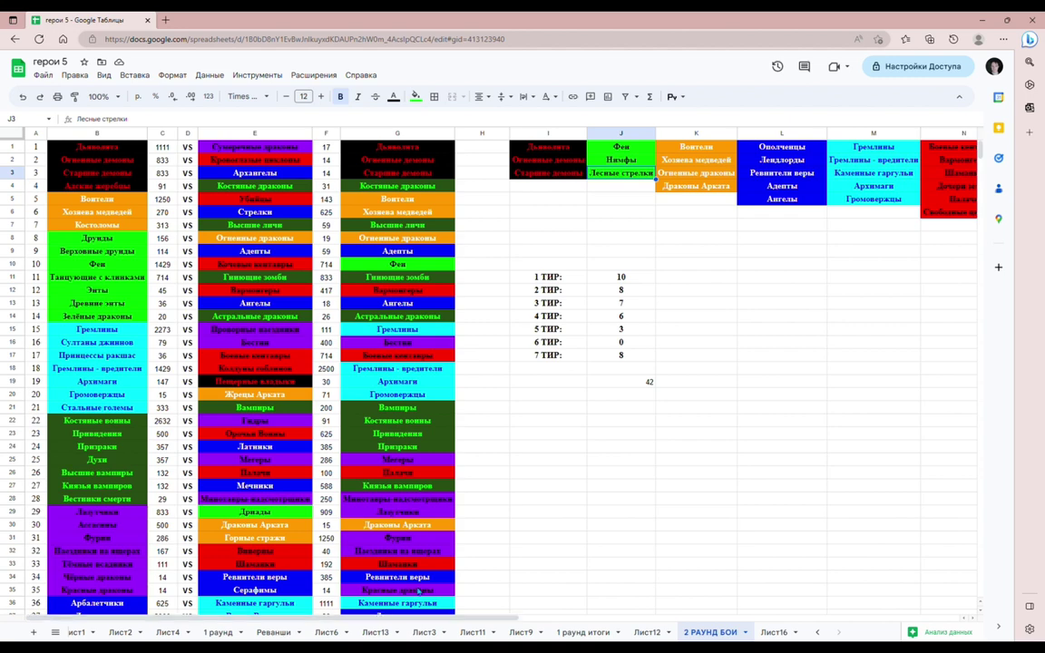
Step: Compare the orange group's winners in K1:K4 with the row 6 matchup of Хозяева медведей against Стрелки
{"action": "left_click", "coordinate": [263, 212]}
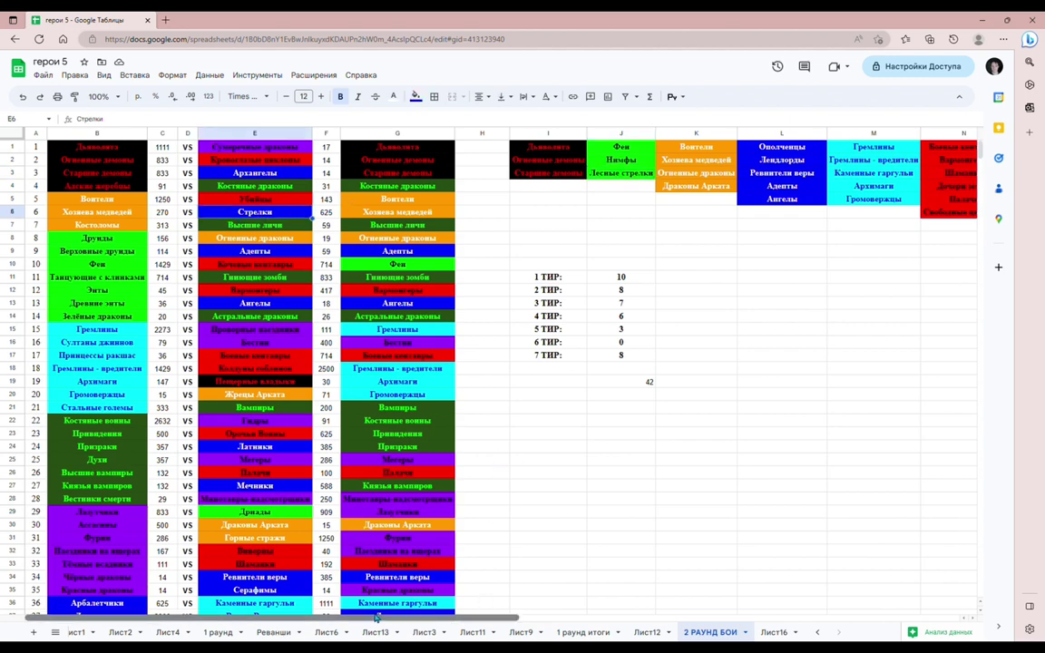
{"action": "left_click_drag", "start_coordinate": [382, 617], "coordinate": [556, 617]}
{"action": "left_click_drag", "start_coordinate": [485, 145], "coordinate": [537, 186]}
{"action": "left_click_drag", "start_coordinate": [607, 621], "coordinate": [420, 620]}
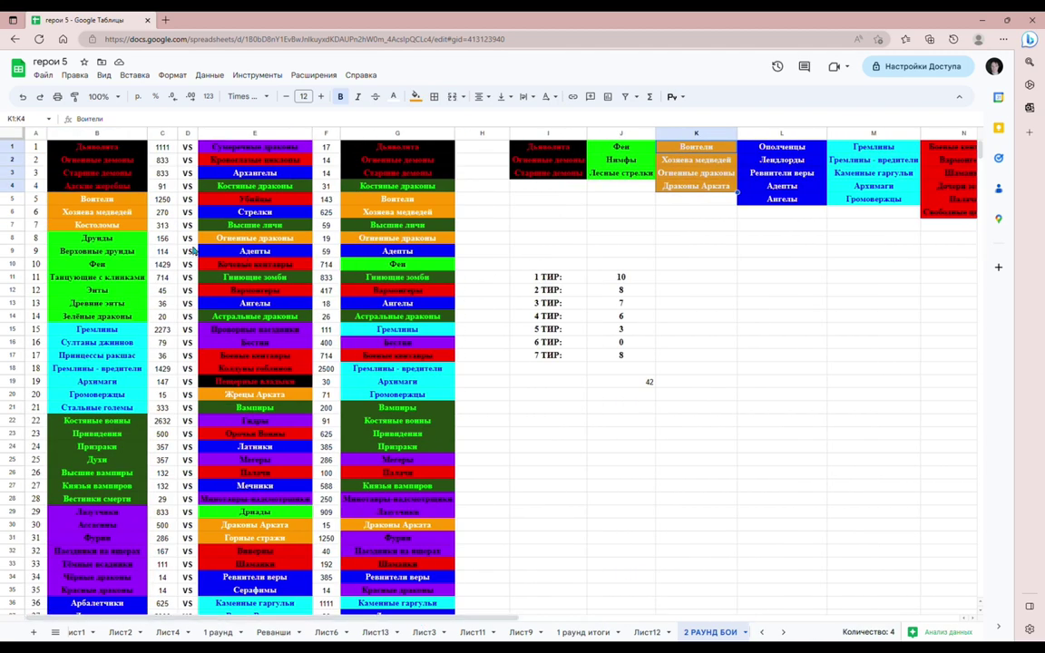
{"action": "left_click", "coordinate": [129, 213]}
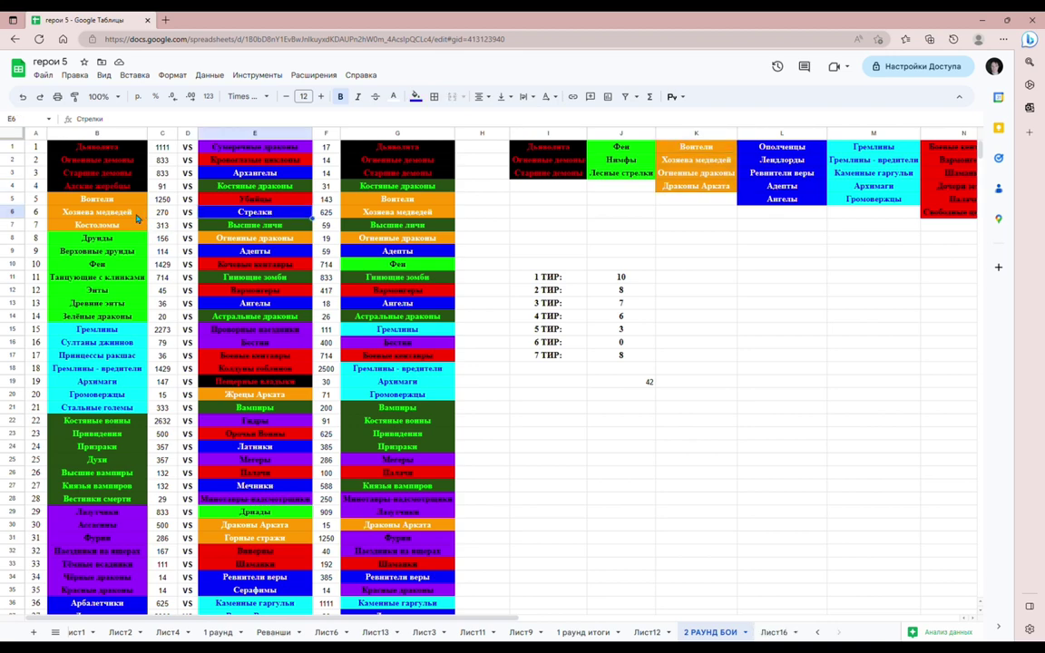
{"action": "key", "text": "Right"}
{"action": "key", "text": "Right"}
{"action": "key", "text": "Right"}
{"action": "key", "text": "Right"}
{"action": "key", "text": "Right"}
{"action": "key", "text": "Left"}
{"action": "key", "text": "Left"}
{"action": "left_click_drag", "start_coordinate": [503, 618], "coordinate": [650, 613]}
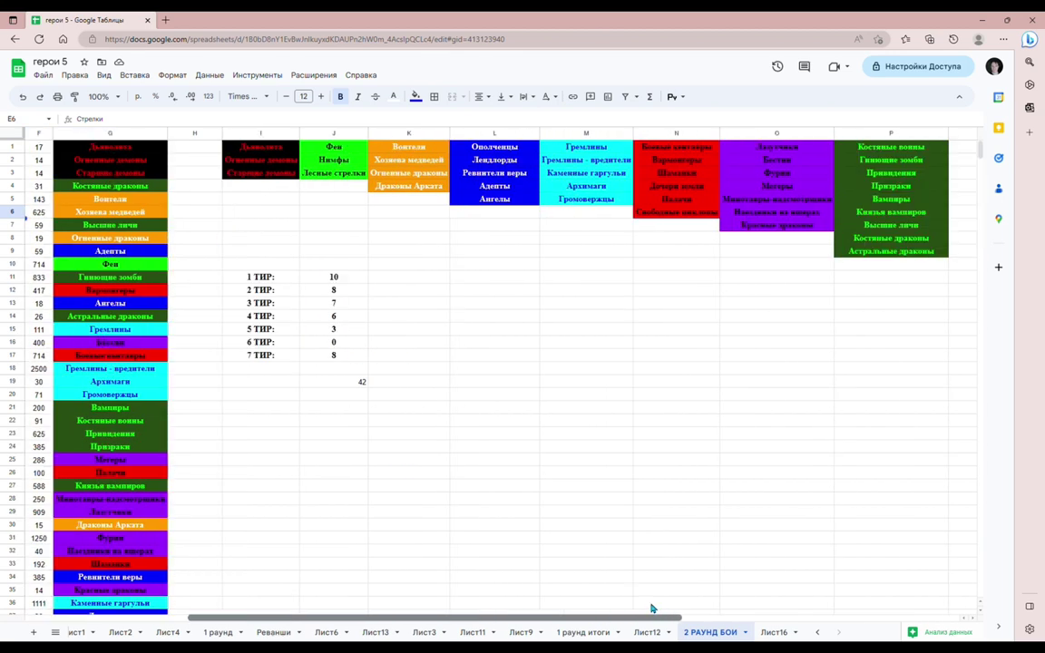
Step: Review the orange group's winners in K1:K4 alongside the winners column G and the other colour groups' lists
{"action": "left_click_drag", "start_coordinate": [650, 608], "coordinate": [595, 602]}
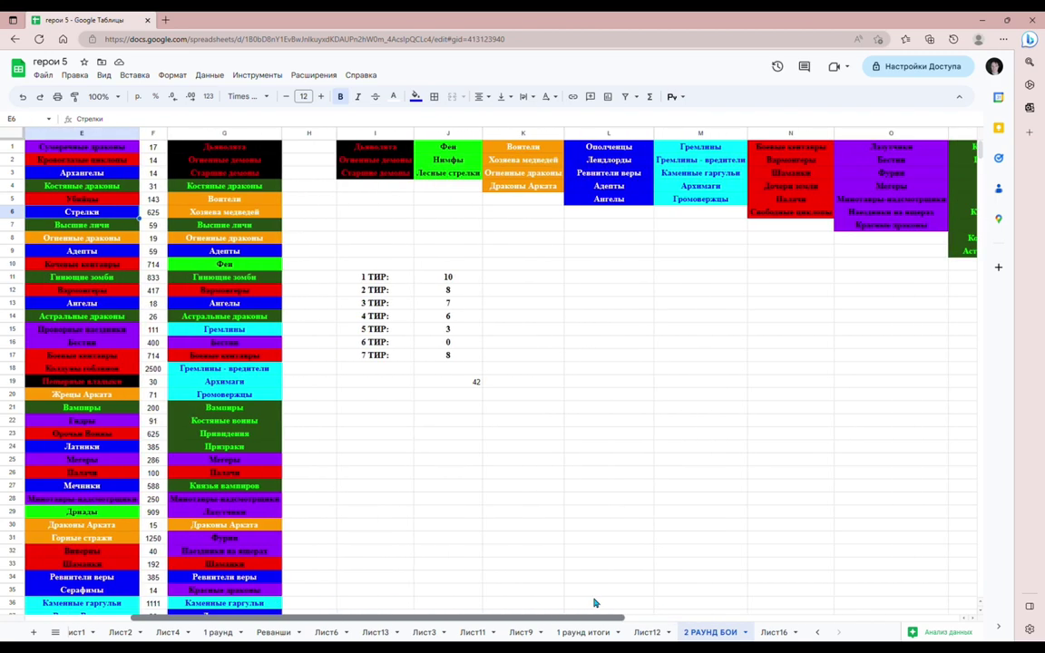
{"action": "mouse_move", "coordinate": [523, 147]}
{"action": "left_mouse_down"}
{"action": "mouse_move", "coordinate": [532, 191]}
{"action": "mouse_move", "coordinate": [536, 147]}
{"action": "left_mouse_up"}
{"action": "left_click", "coordinate": [554, 256]}
{"action": "left_click", "coordinate": [580, 303]}
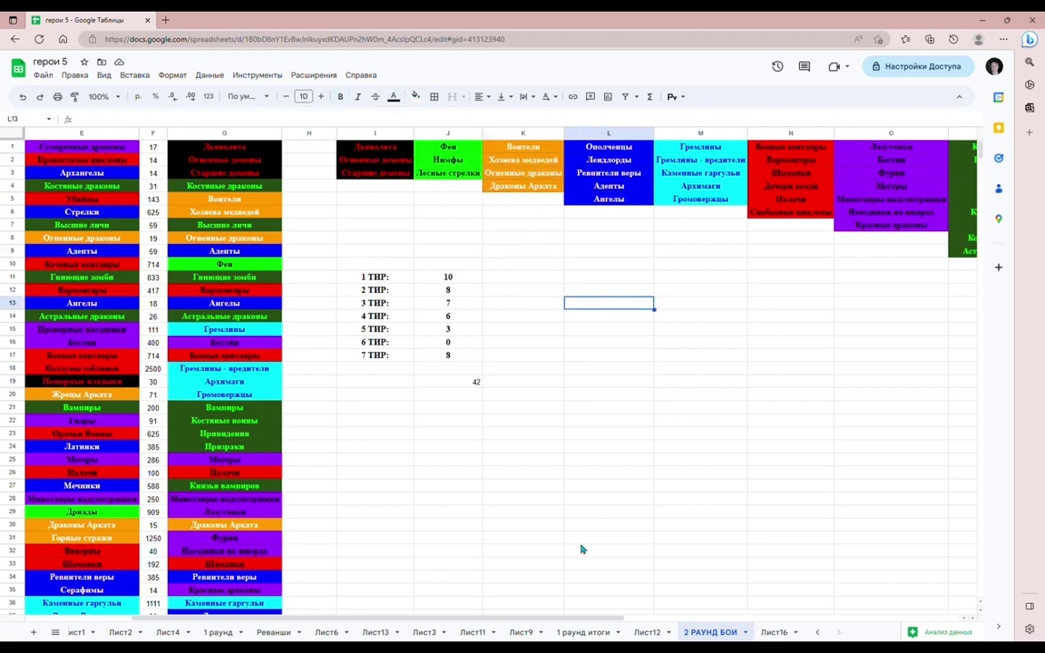
{"action": "left_click_drag", "start_coordinate": [583, 621], "coordinate": [657, 622]}
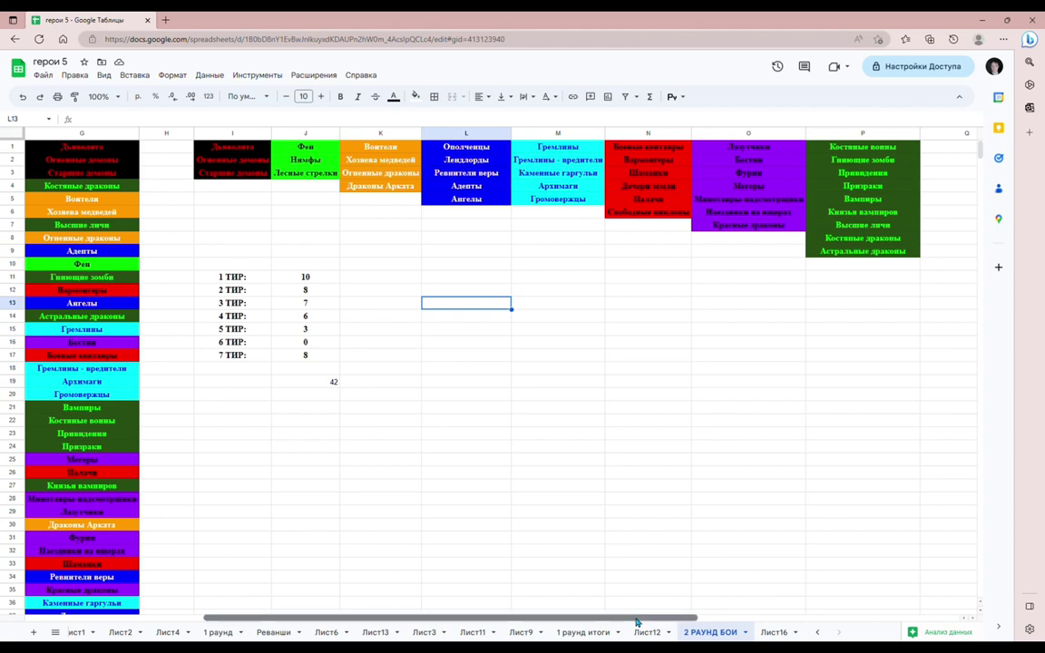
{"action": "left_click_drag", "start_coordinate": [638, 622], "coordinate": [613, 623]}
{"action": "left_click_drag", "start_coordinate": [613, 622], "coordinate": [451, 623]}
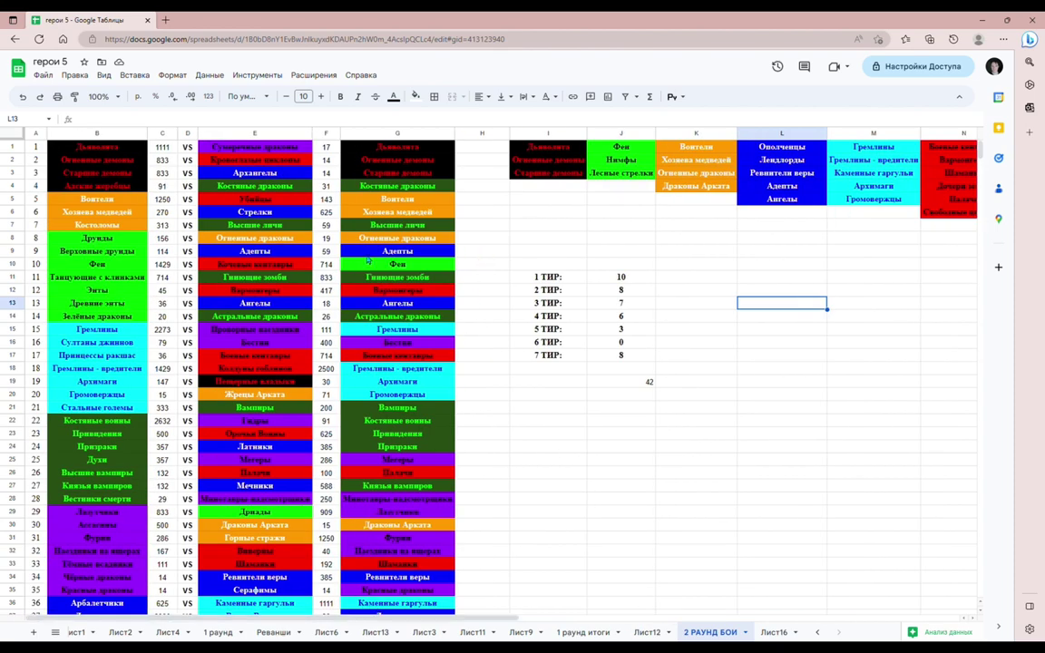
Step: Check the orange participants Костоломы in B7, Жрецы Арката in E20, Горные стражи in E31 and Защитники гор in E42
{"action": "left_click", "coordinate": [81, 225]}
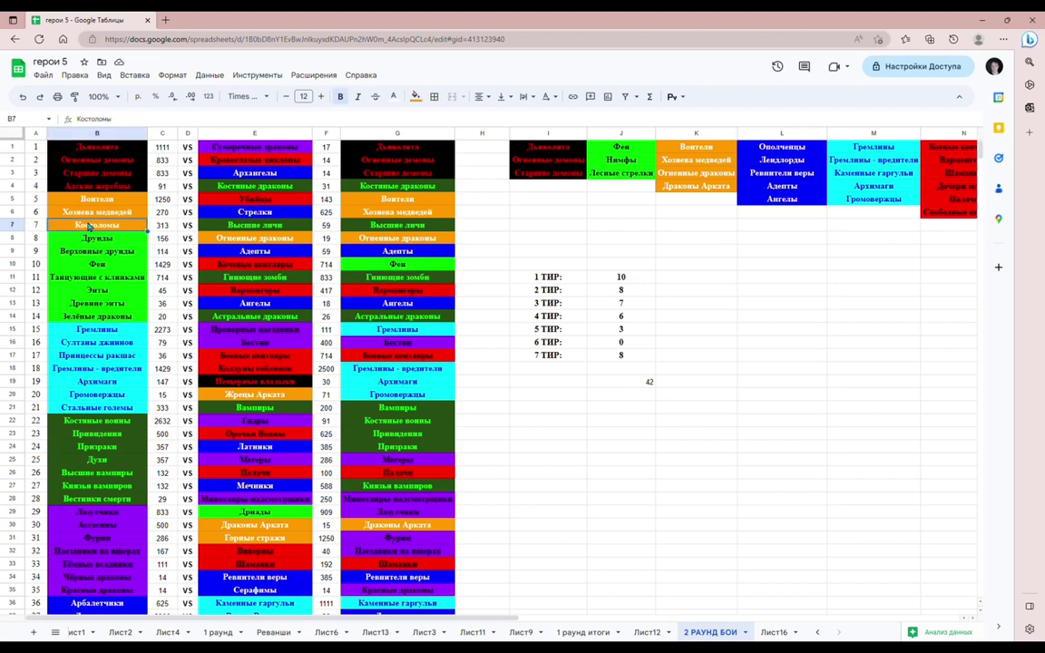
{"action": "scroll", "coordinate": [344, 396], "scroll_direction": "down", "scroll_amount": 1}
{"action": "scroll", "coordinate": [344, 397], "scroll_direction": "up", "scroll_amount": 1}
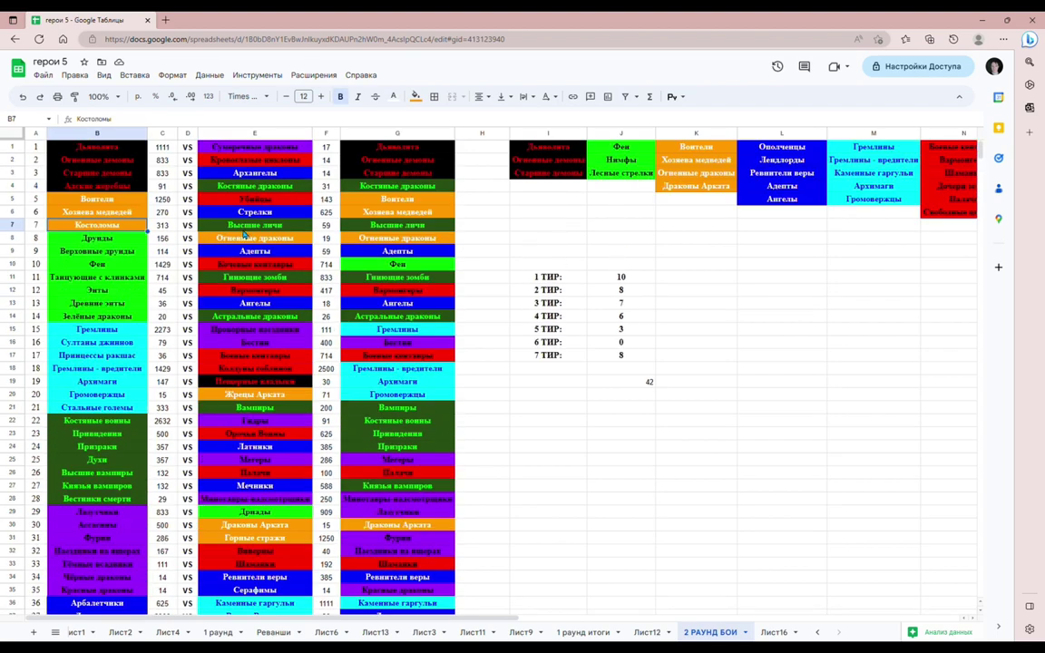
{"action": "scroll", "coordinate": [410, 448], "scroll_direction": "down", "scroll_amount": 5}
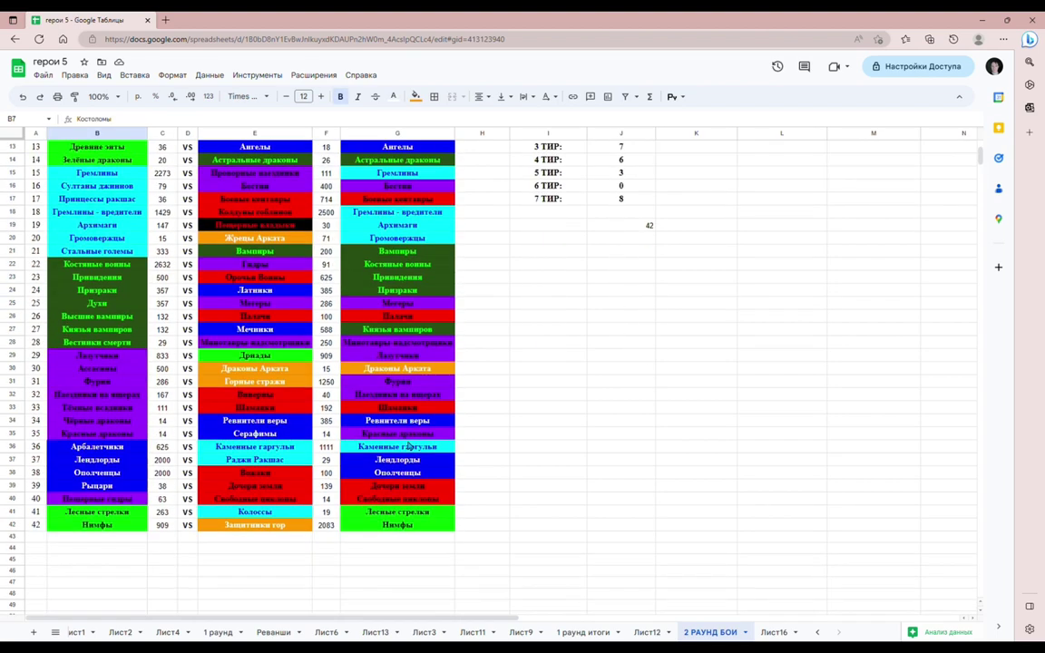
{"action": "left_click", "coordinate": [256, 385]}
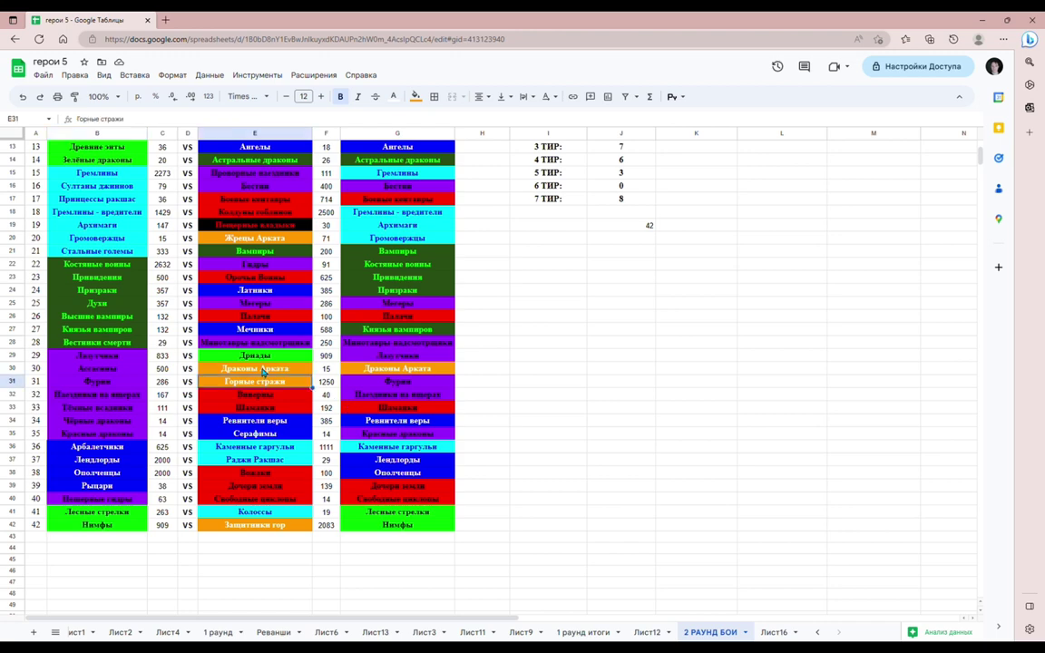
{"action": "left_click", "coordinate": [271, 239]}
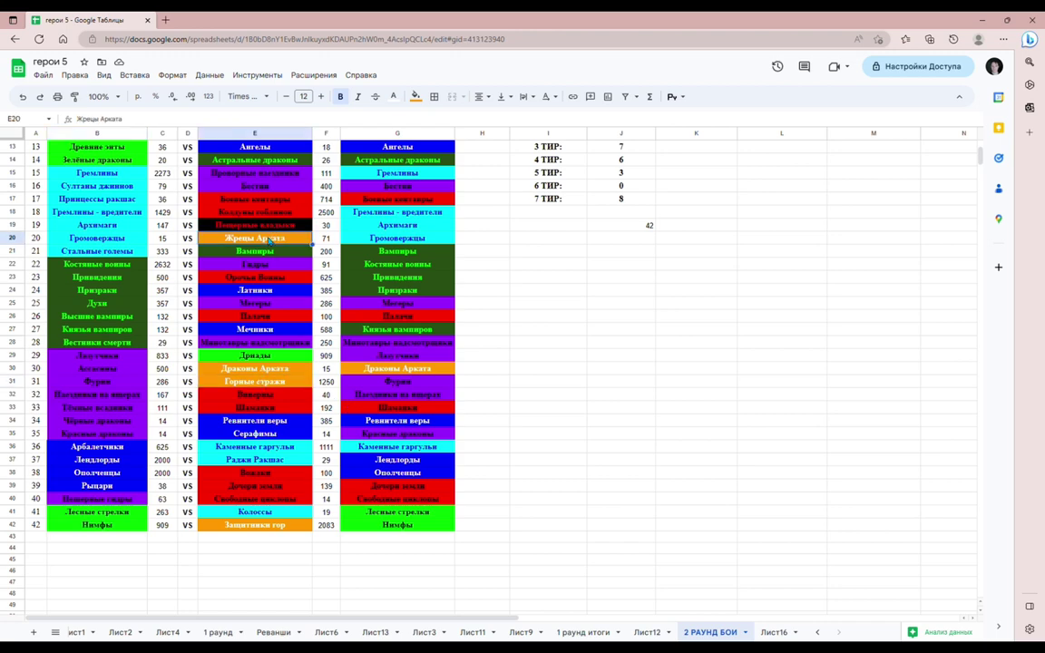
{"action": "left_click", "coordinate": [273, 386]}
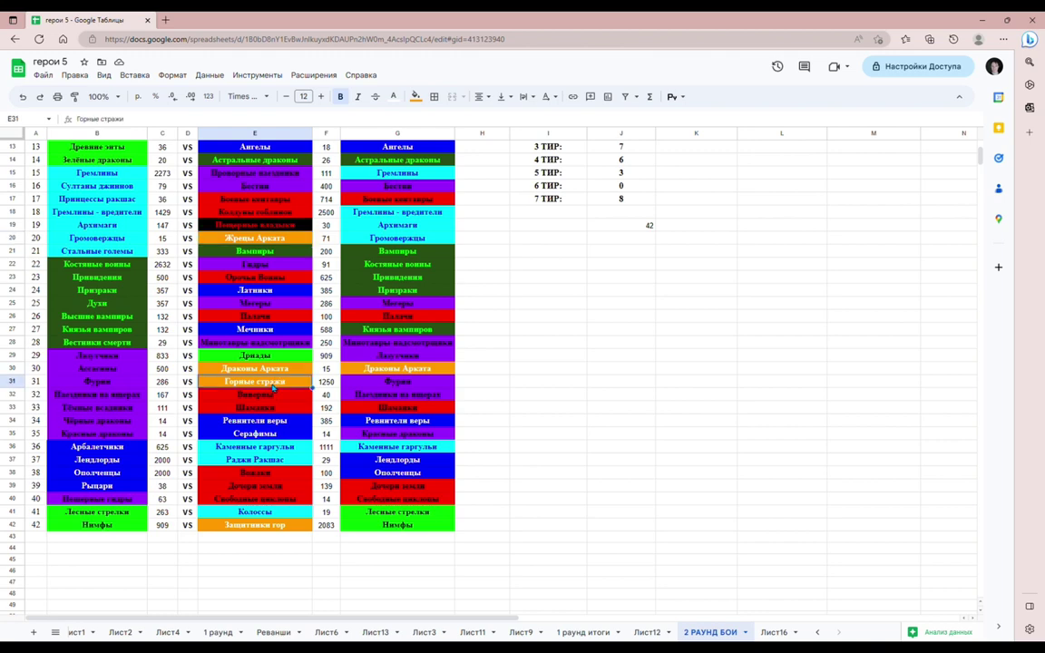
{"action": "left_click", "coordinate": [273, 525]}
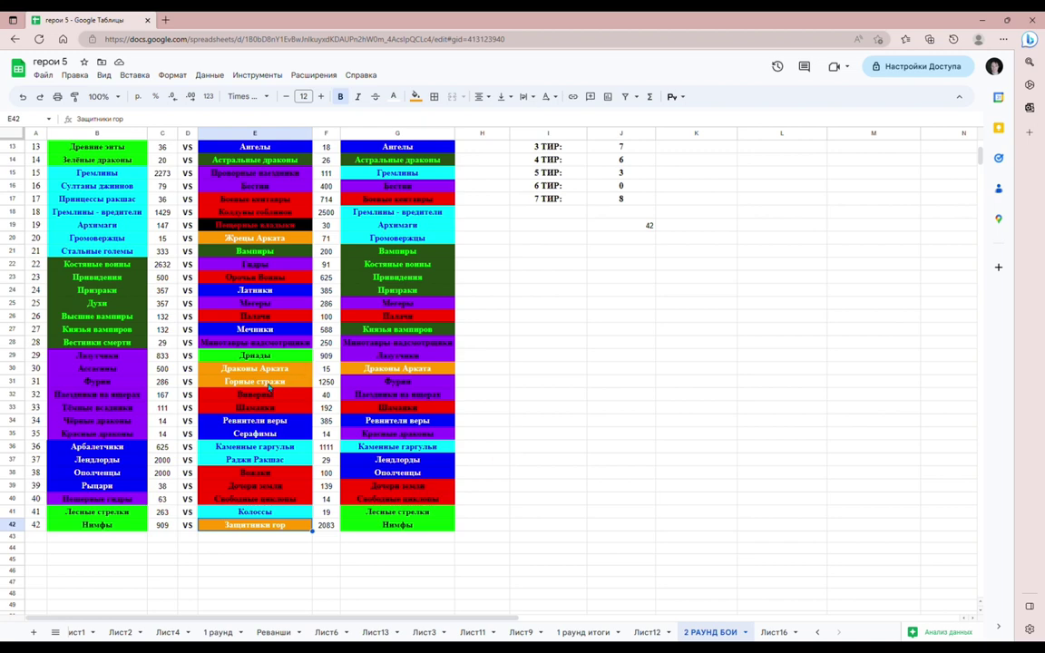
Step: Examine the row 31 matchup of Фурии against Горные стражи
{"action": "left_click", "coordinate": [113, 384]}
{"action": "key", "text": "Right"}
{"action": "key", "text": "Right"}
{"action": "key", "text": "Right"}
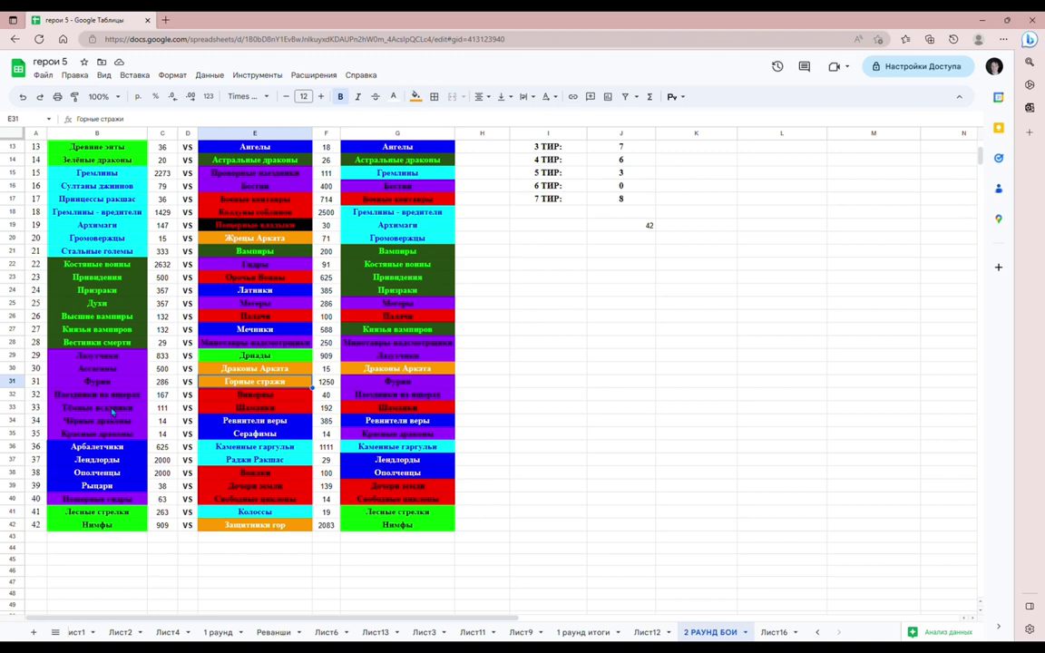
Step: Review the blue group's winners in L1:L5, including Лендлорды in L2
{"action": "scroll", "coordinate": [445, 535], "scroll_direction": "up", "scroll_amount": 5}
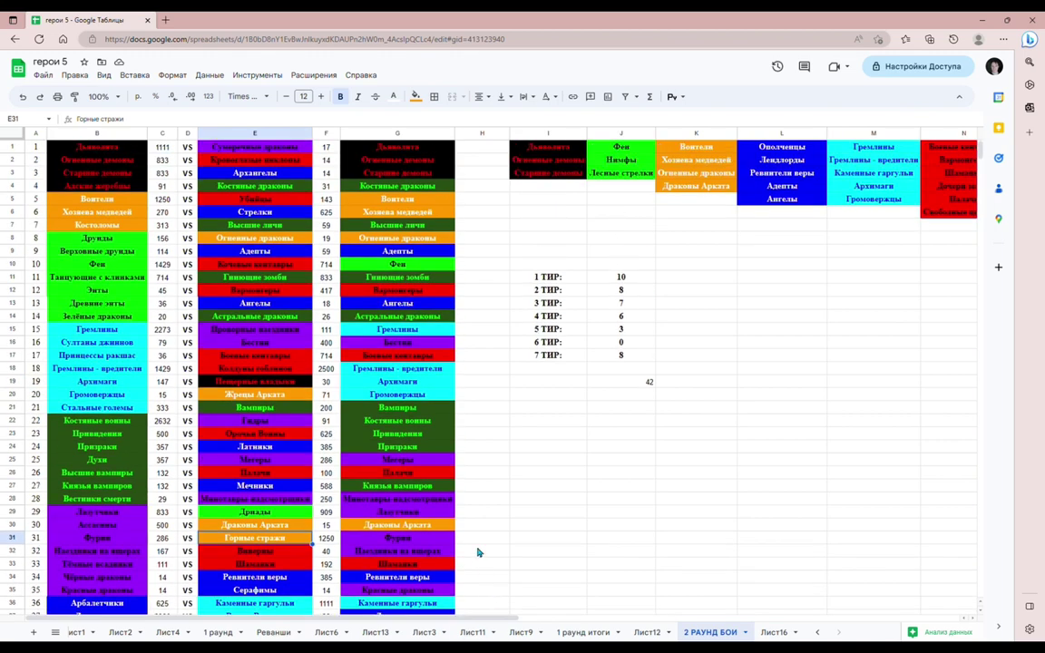
{"action": "left_click_drag", "start_coordinate": [425, 624], "coordinate": [583, 601]}
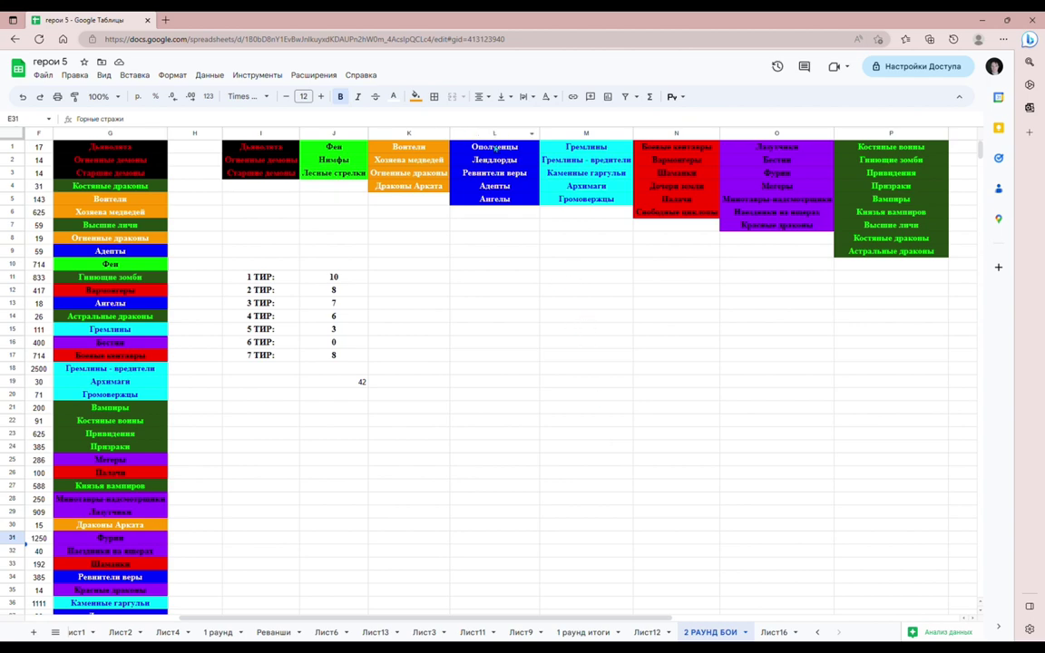
{"action": "left_click_drag", "start_coordinate": [494, 152], "coordinate": [494, 199]}
{"action": "left_click_drag", "start_coordinate": [586, 618], "coordinate": [482, 619]}
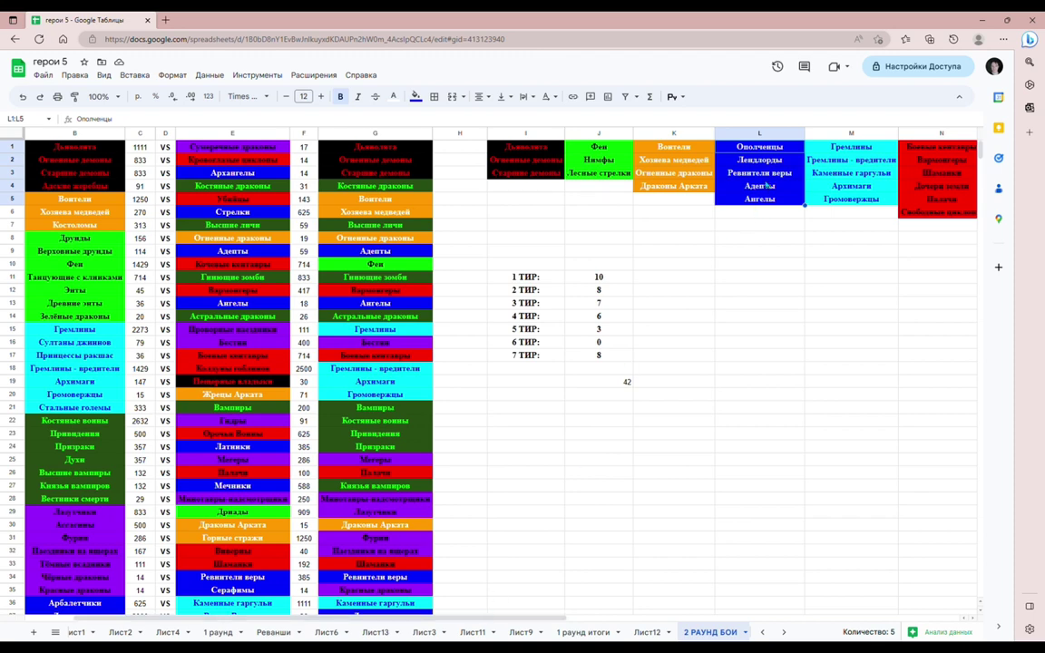
{"action": "left_click", "coordinate": [772, 164]}
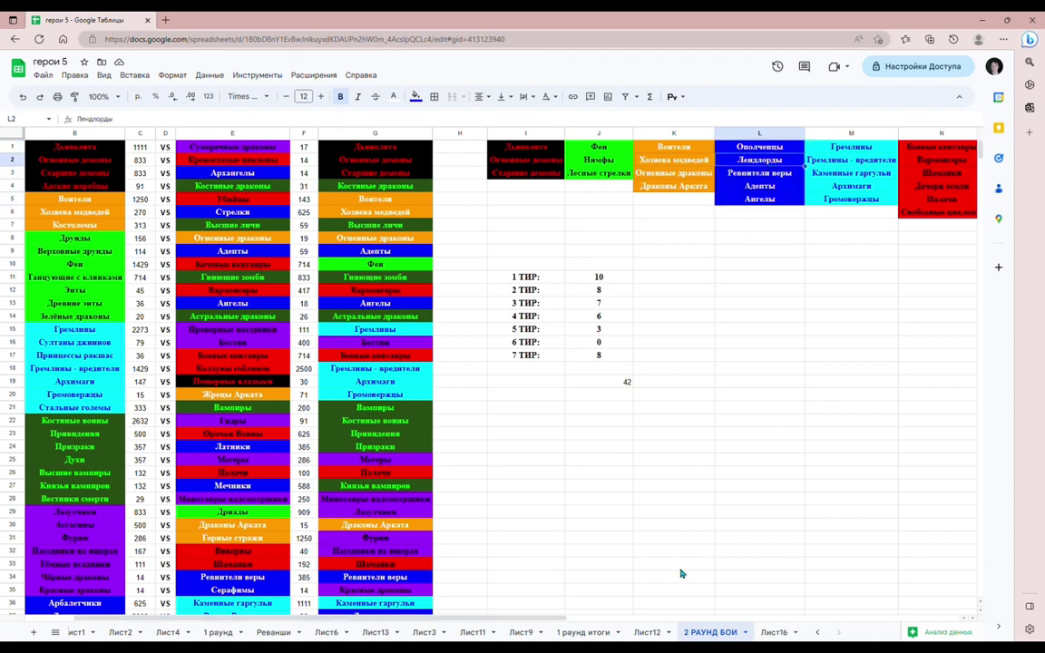
{"action": "left_click_drag", "start_coordinate": [516, 622], "coordinate": [598, 622]}
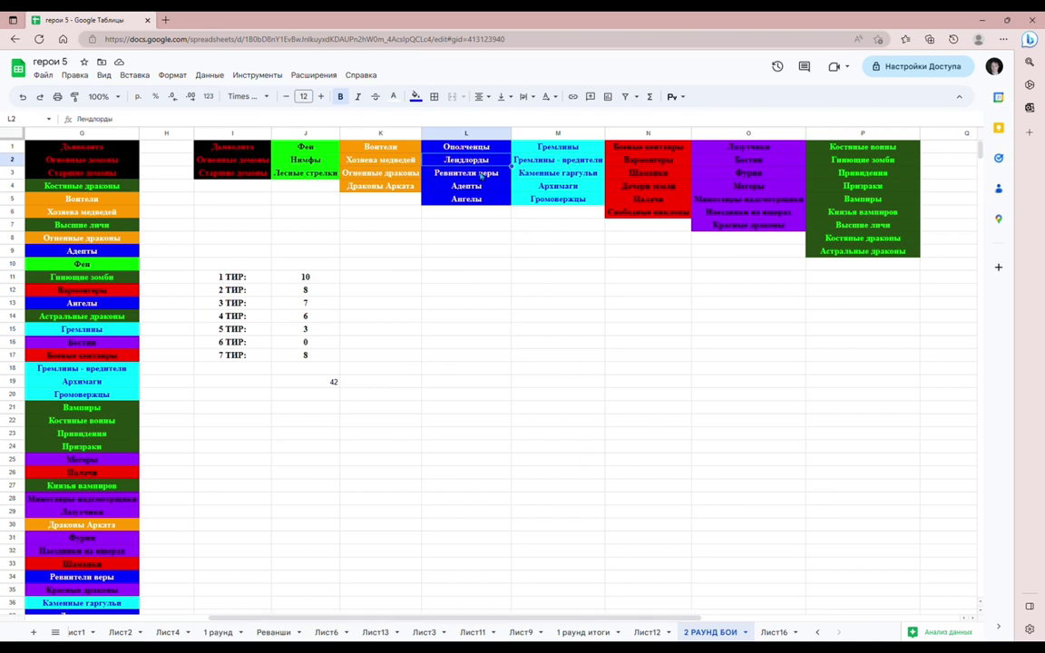
Step: Compare the blue winner Ревнители веры in L3 with the row 34 matchup against Чёрные драконы
{"action": "left_click", "coordinate": [432, 169]}
{"action": "left_click_drag", "start_coordinate": [600, 618], "coordinate": [413, 618]}
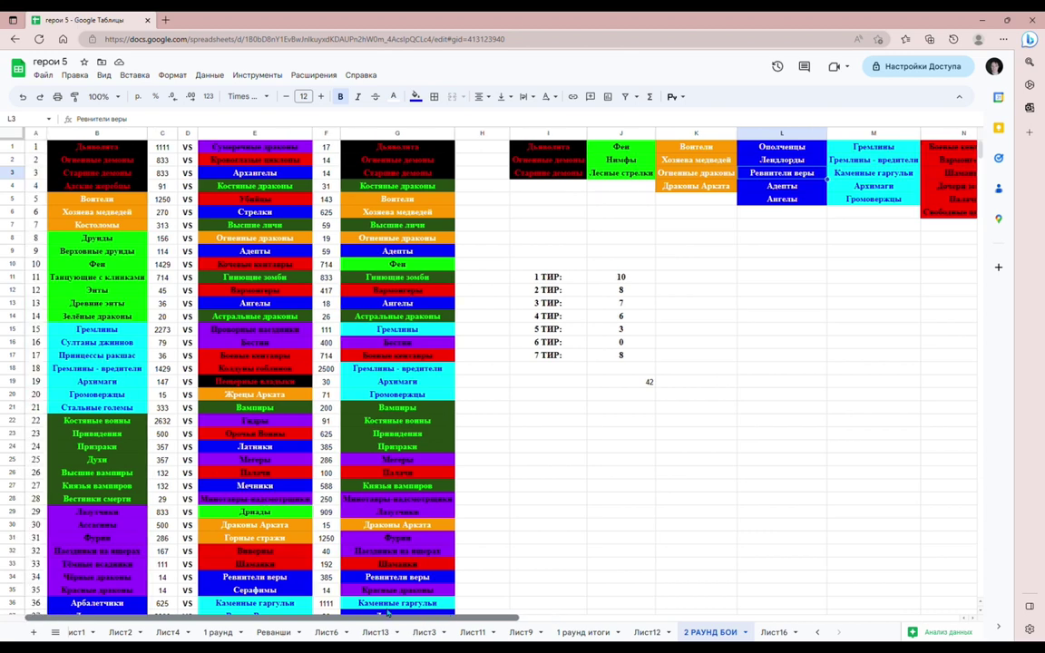
{"action": "scroll", "coordinate": [423, 476], "scroll_direction": "down", "scroll_amount": 2}
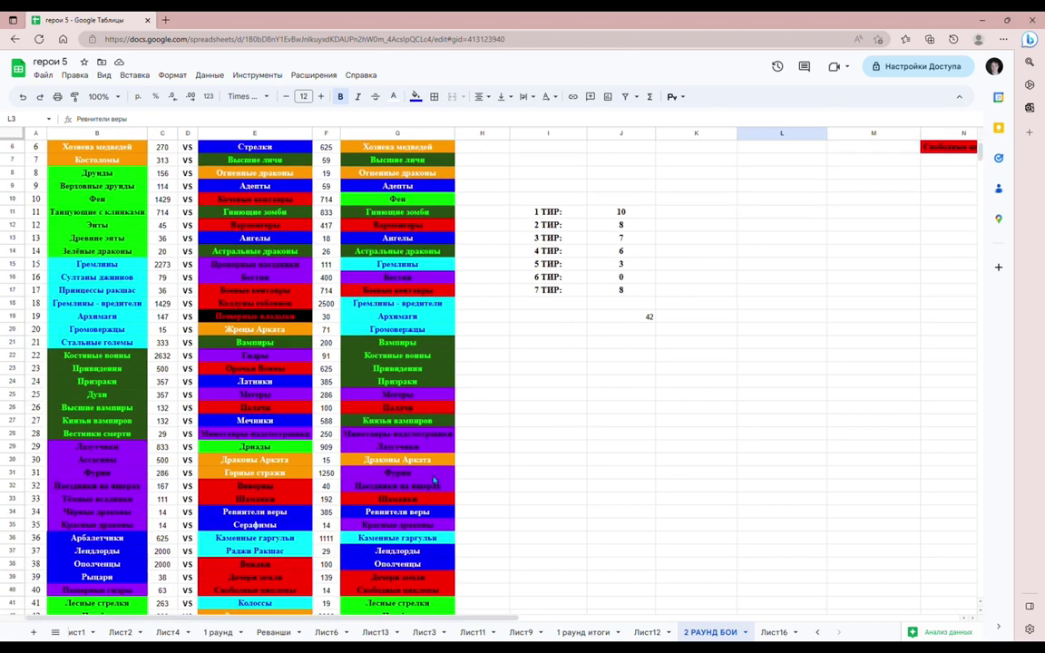
{"action": "left_click", "coordinate": [97, 486]}
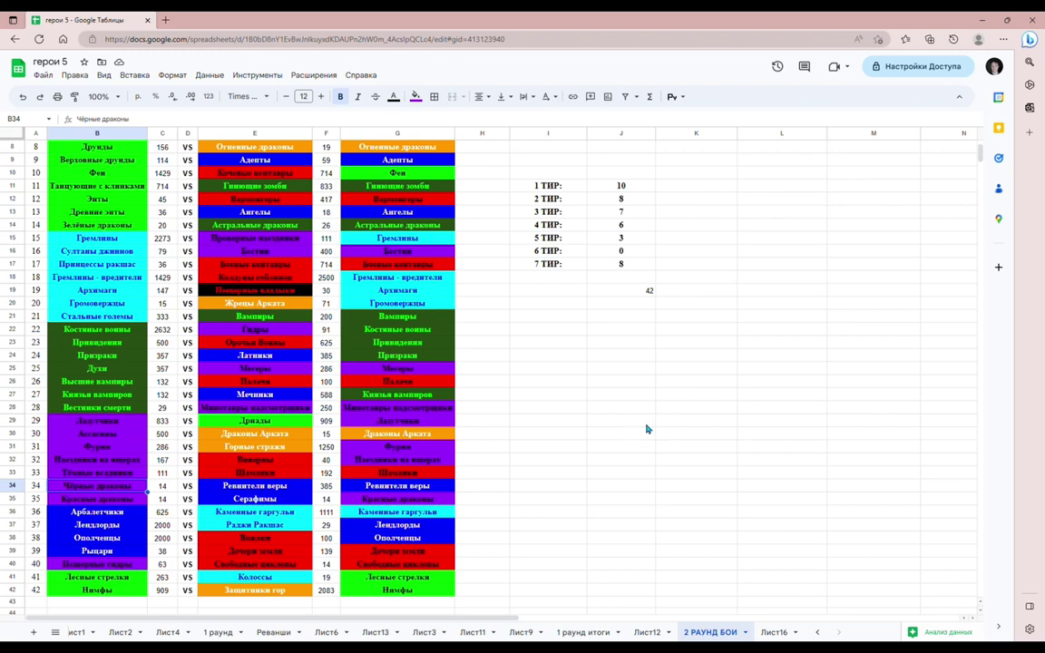
Step: Check the blue winner Адепты against its row 9 opponent, Верховные друиды
{"action": "scroll", "coordinate": [630, 429], "scroll_direction": "up", "scroll_amount": 2}
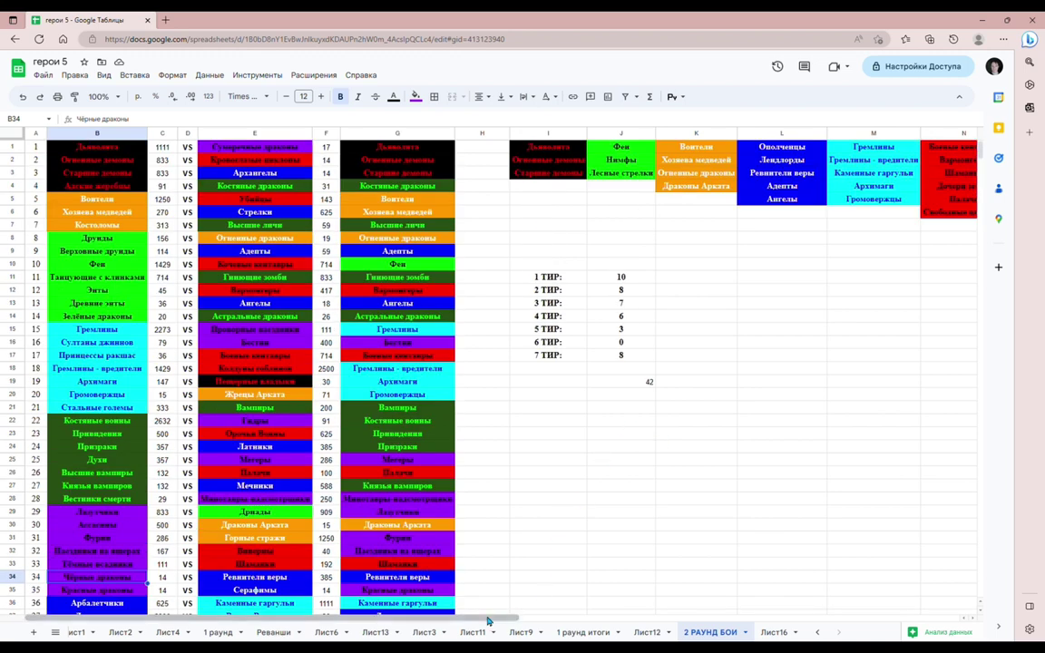
{"action": "scroll", "coordinate": [611, 629], "scroll_direction": "right", "scroll_amount": 6}
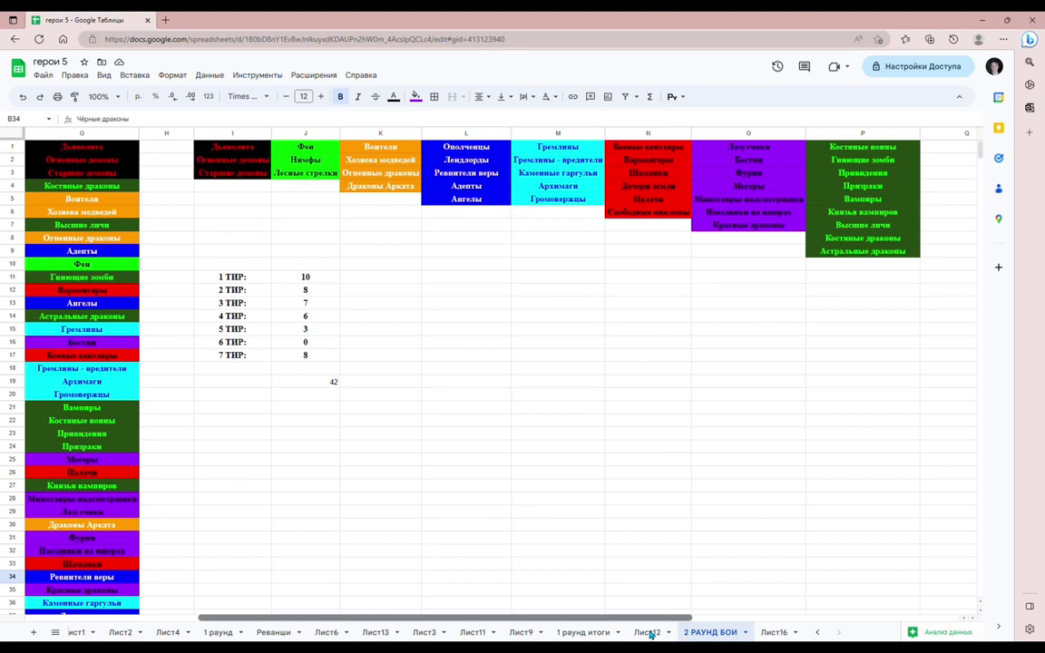
{"action": "scroll", "coordinate": [649, 633], "scroll_direction": "left", "scroll_amount": 5}
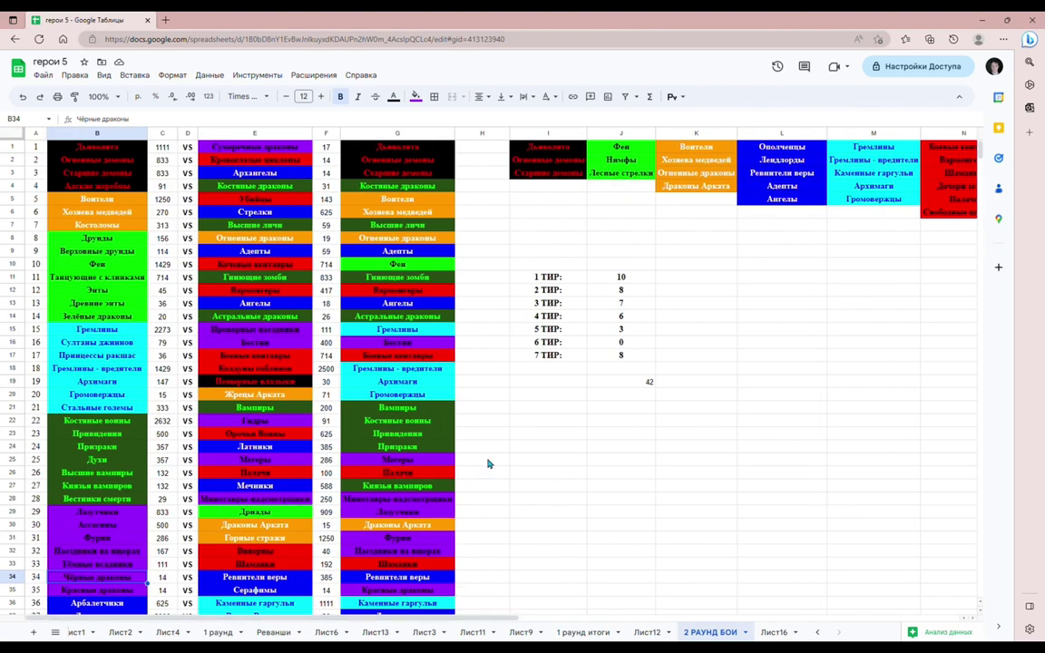
{"action": "scroll", "coordinate": [490, 462], "scroll_direction": "down", "scroll_amount": 5}
{"action": "scroll", "coordinate": [490, 462], "scroll_direction": "up", "scroll_amount": 5}
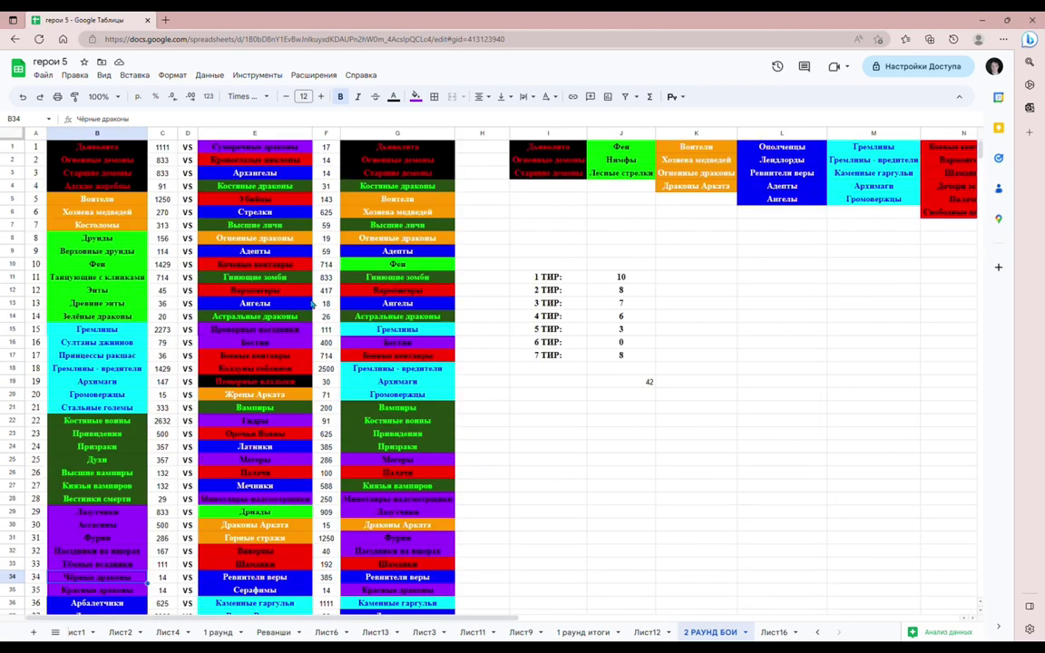
{"action": "left_click", "coordinate": [113, 251]}
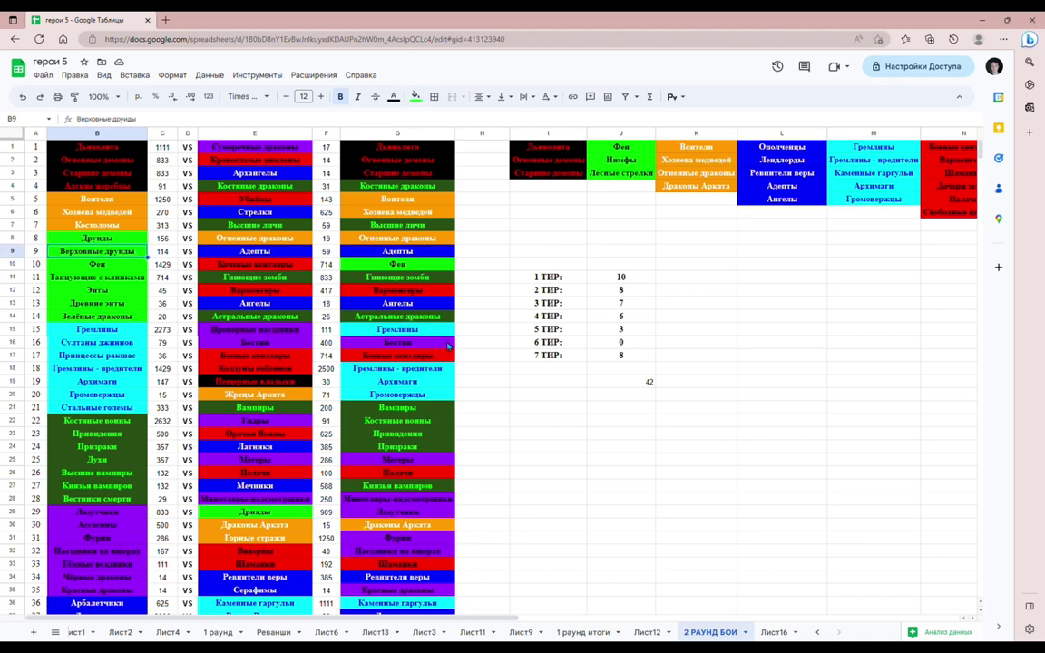
Step: Compare the blue winner Ангелы in L5 with the row 13 matchup against Древние энты
{"action": "scroll", "coordinate": [380, 570], "scroll_direction": "right", "scroll_amount": 6}
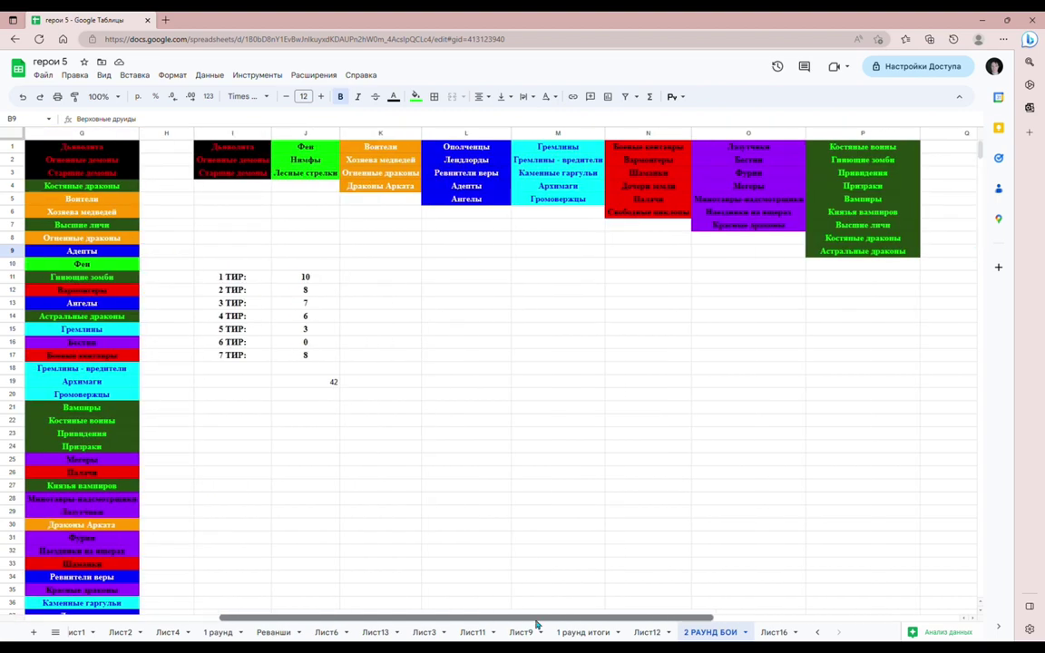
{"action": "left_click", "coordinate": [454, 199]}
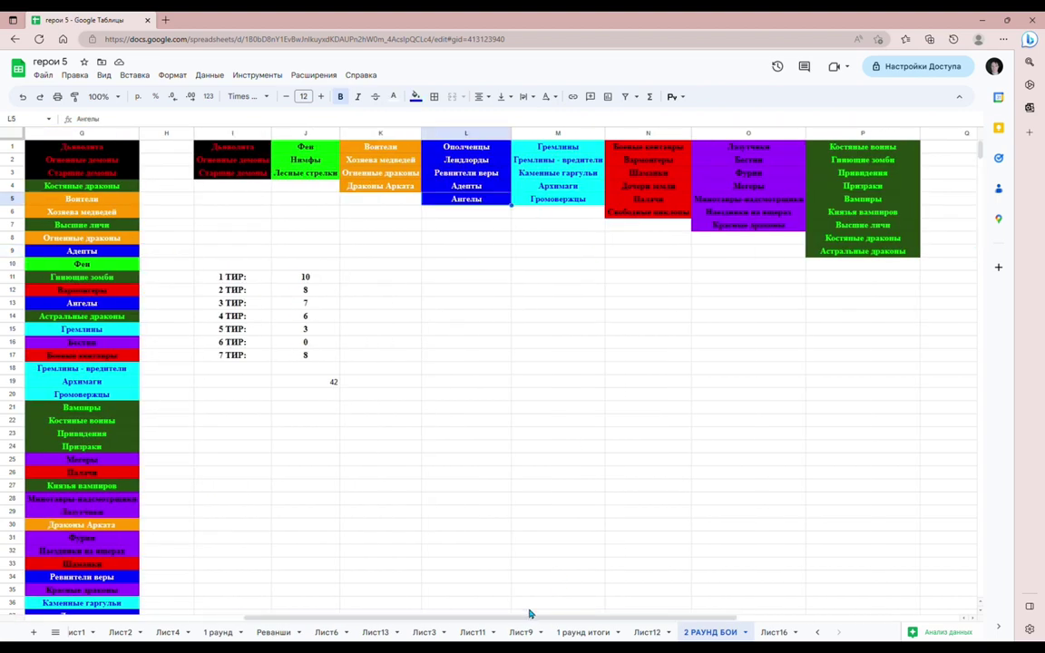
{"action": "scroll", "coordinate": [431, 599], "scroll_direction": "left", "scroll_amount": 3}
{"action": "scroll", "coordinate": [432, 599], "scroll_direction": "left", "scroll_amount": 3}
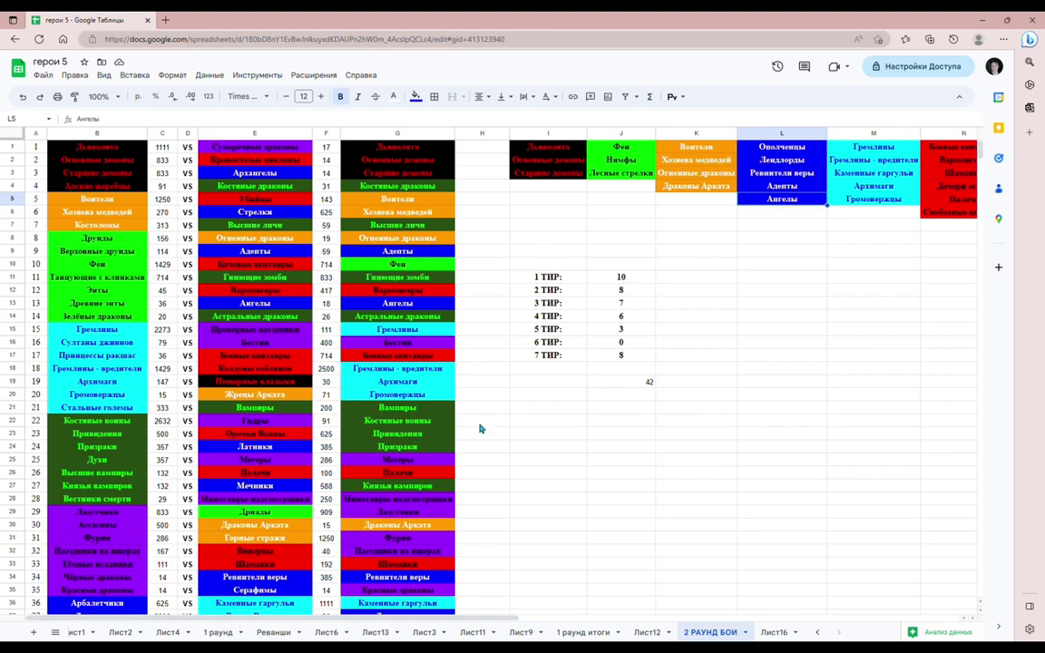
{"action": "scroll", "coordinate": [505, 492], "scroll_direction": "down", "scroll_amount": 2}
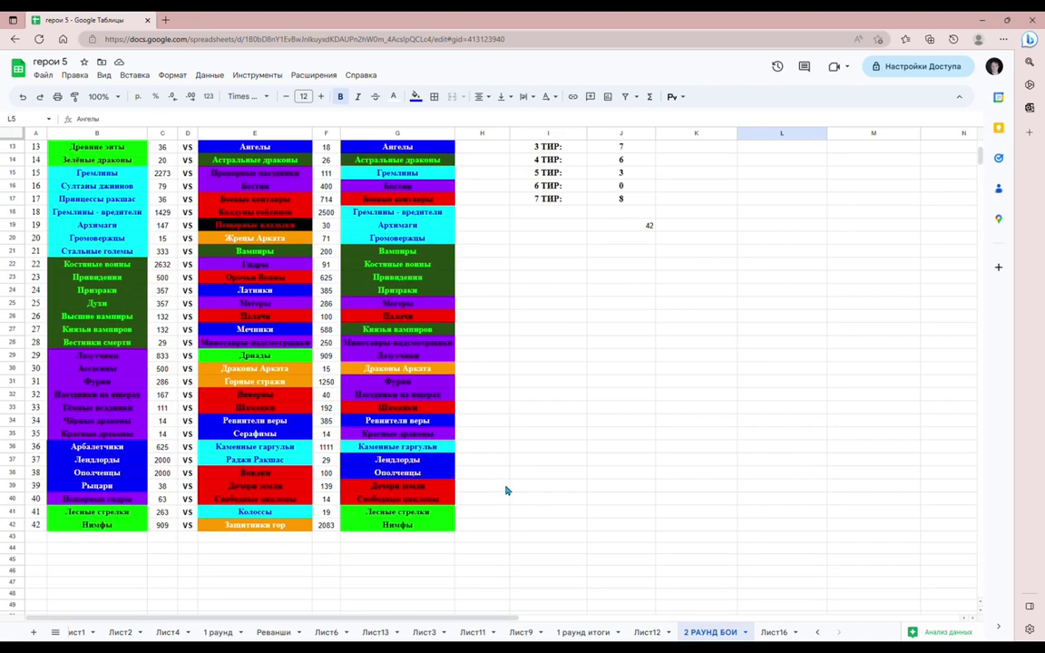
{"action": "scroll", "coordinate": [508, 490], "scroll_direction": "up", "scroll_amount": 2}
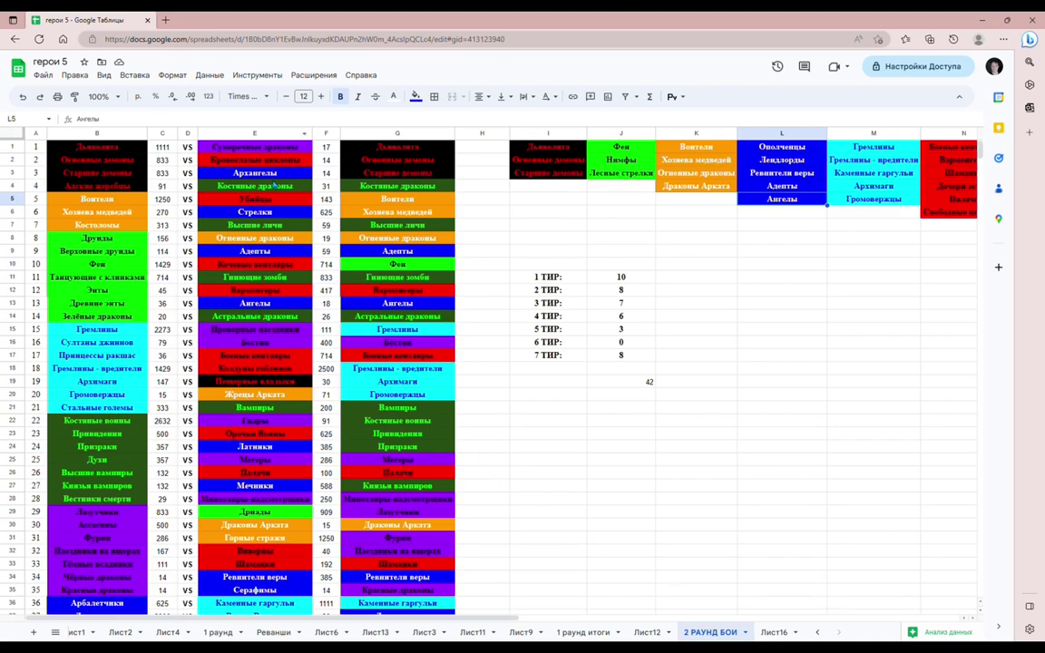
{"action": "left_click", "coordinate": [271, 305]}
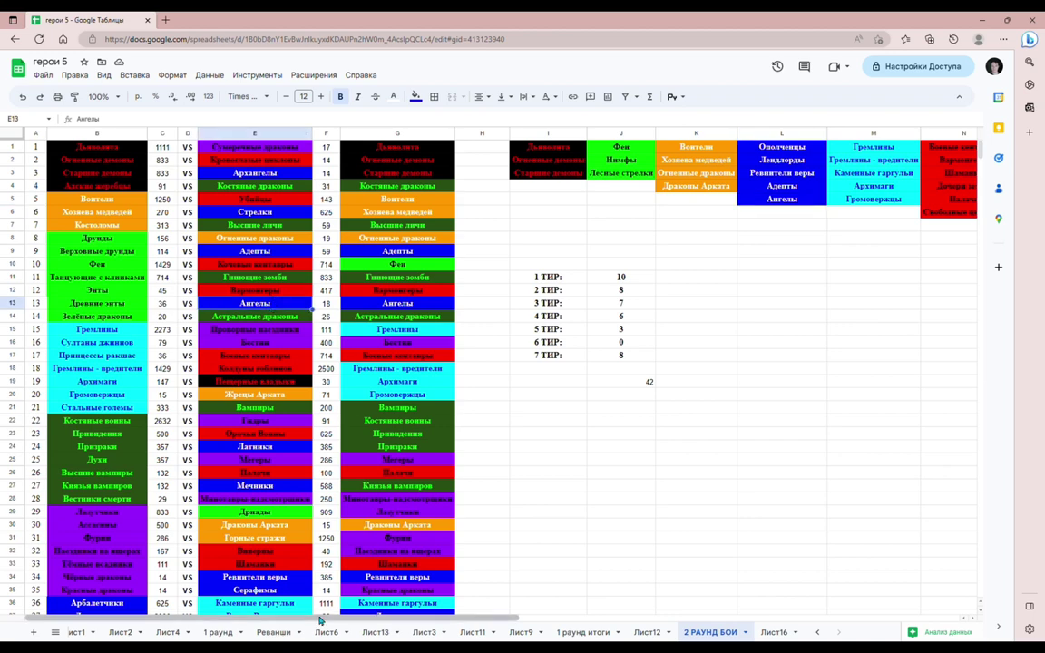
Step: Review the cyan group's winners in M1:M5, from Гремлины to Громовержцы
{"action": "scroll", "coordinate": [408, 345], "scroll_direction": "right", "scroll_amount": 6}
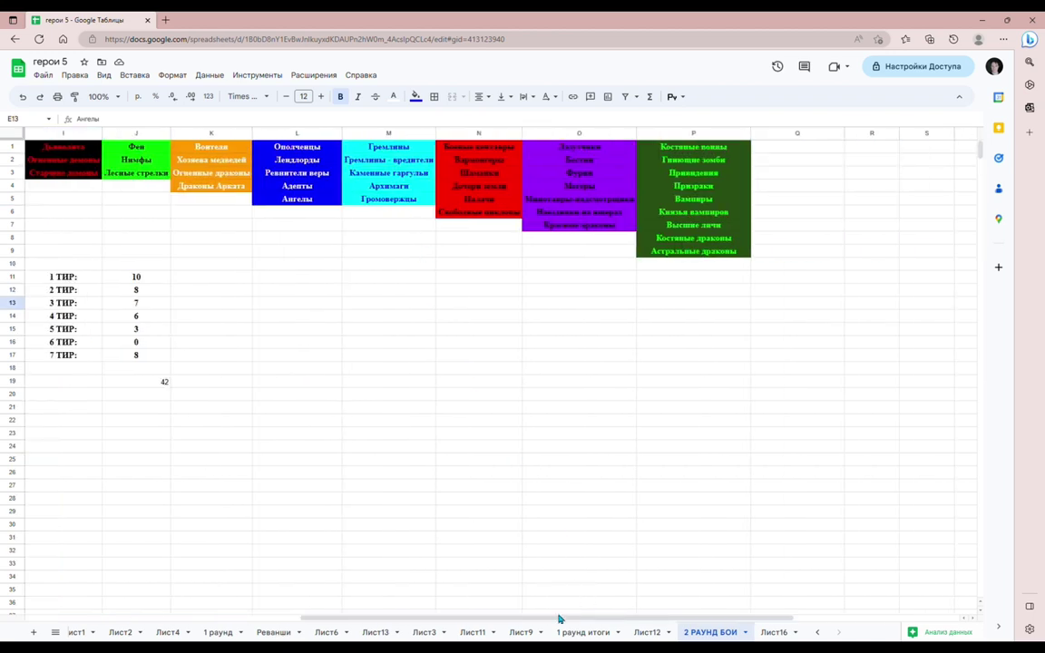
{"action": "left_click_drag", "start_coordinate": [555, 621], "coordinate": [525, 622]}
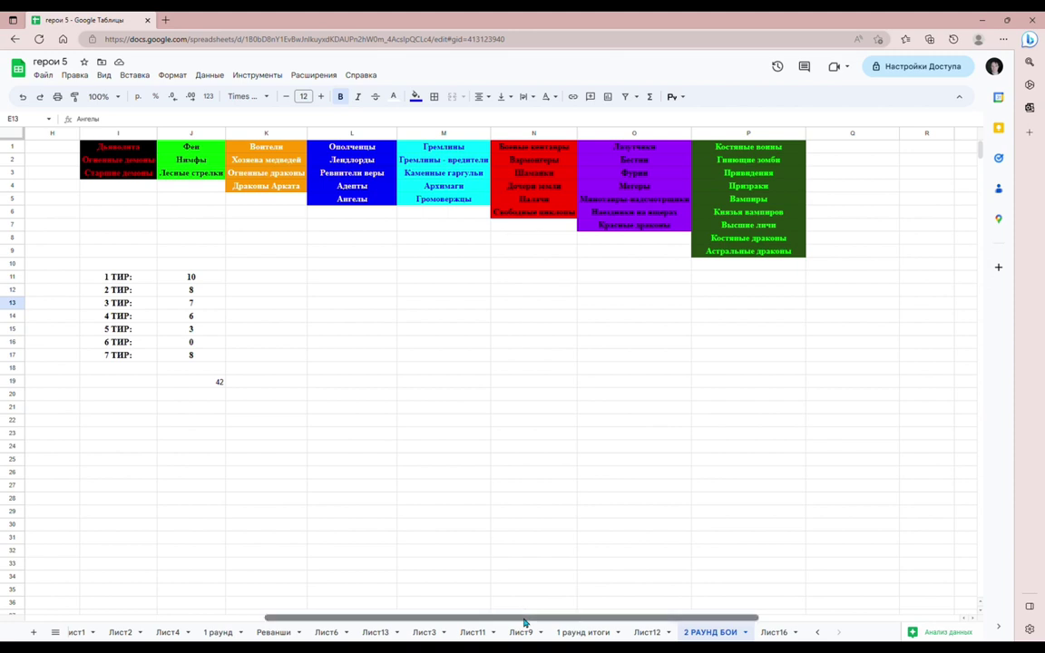
{"action": "left_click_drag", "start_coordinate": [443, 146], "coordinate": [444, 199]}
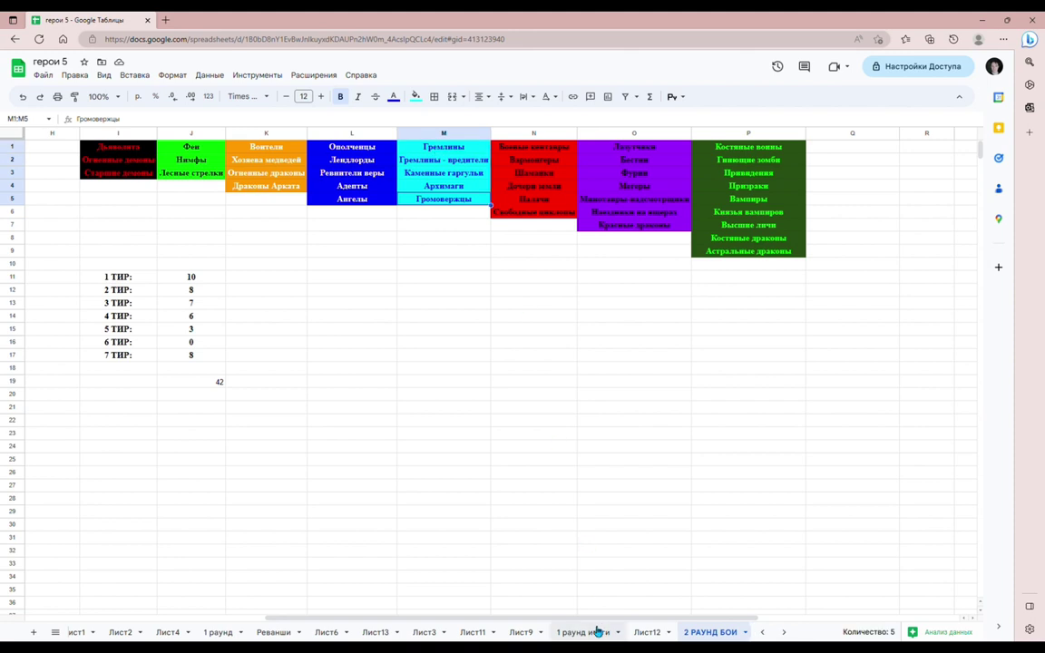
{"action": "left_click_drag", "start_coordinate": [595, 625], "coordinate": [548, 625]}
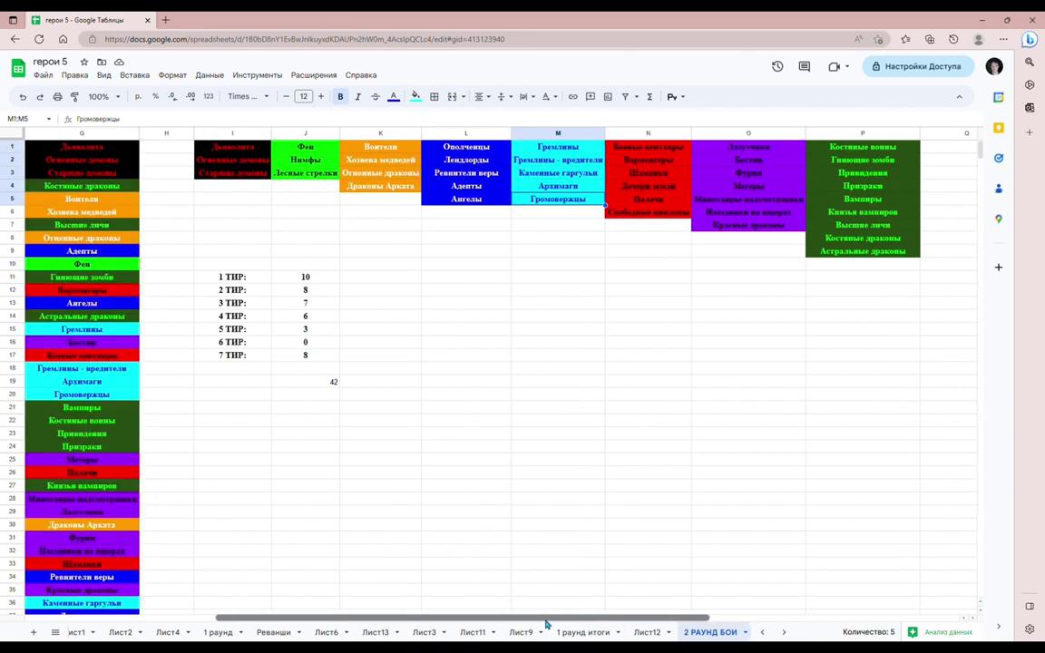
Step: Compare the cyan winner Гремлины - вредители in M2 with the row 18 matchup against Колдуны гоблинов
{"action": "left_click", "coordinate": [556, 159]}
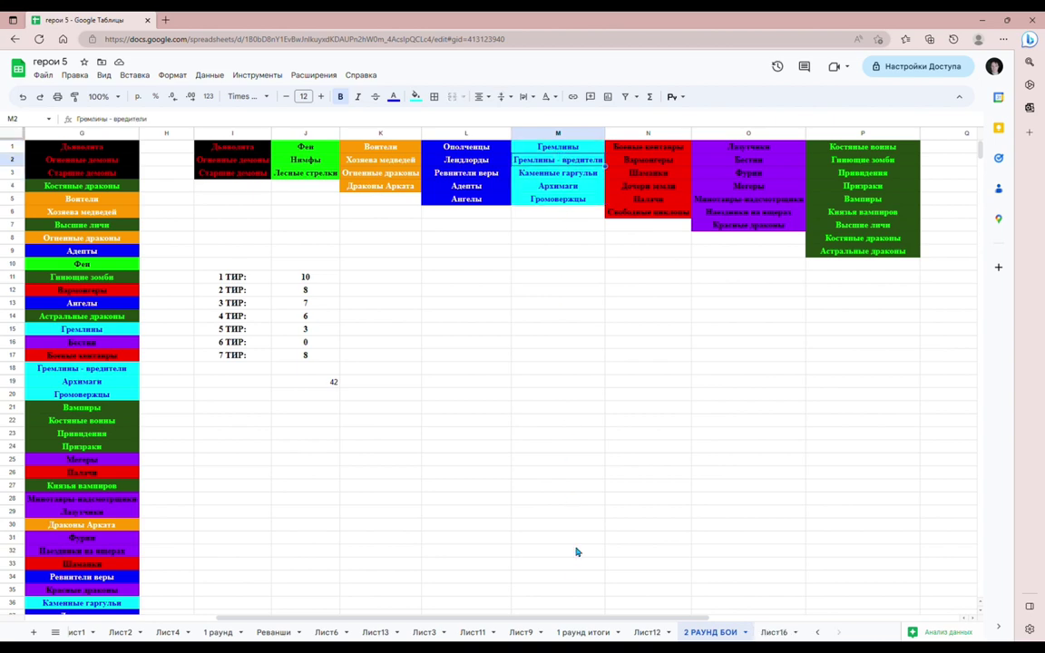
{"action": "left_click_drag", "start_coordinate": [599, 620], "coordinate": [505, 618]}
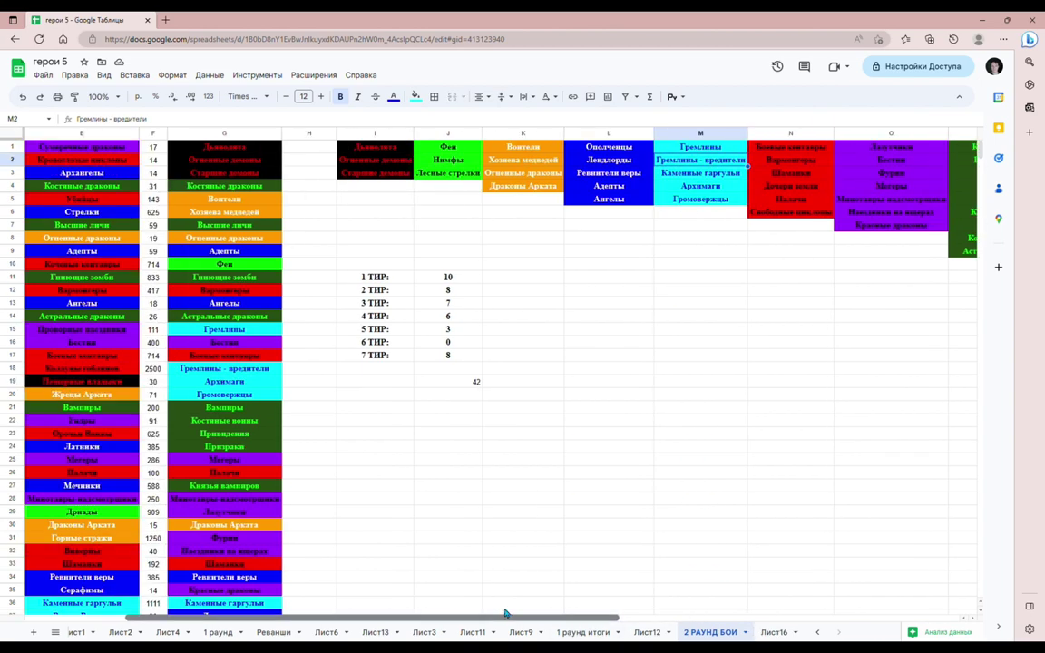
{"action": "left_click_drag", "start_coordinate": [504, 600], "coordinate": [402, 606]}
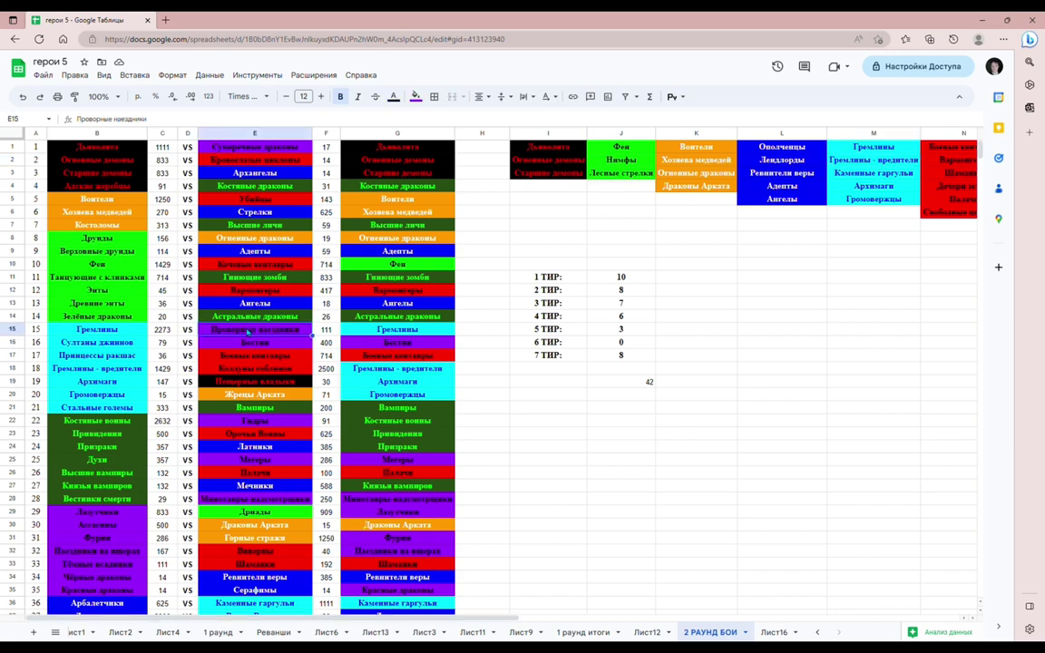
{"action": "left_click", "coordinate": [256, 370]}
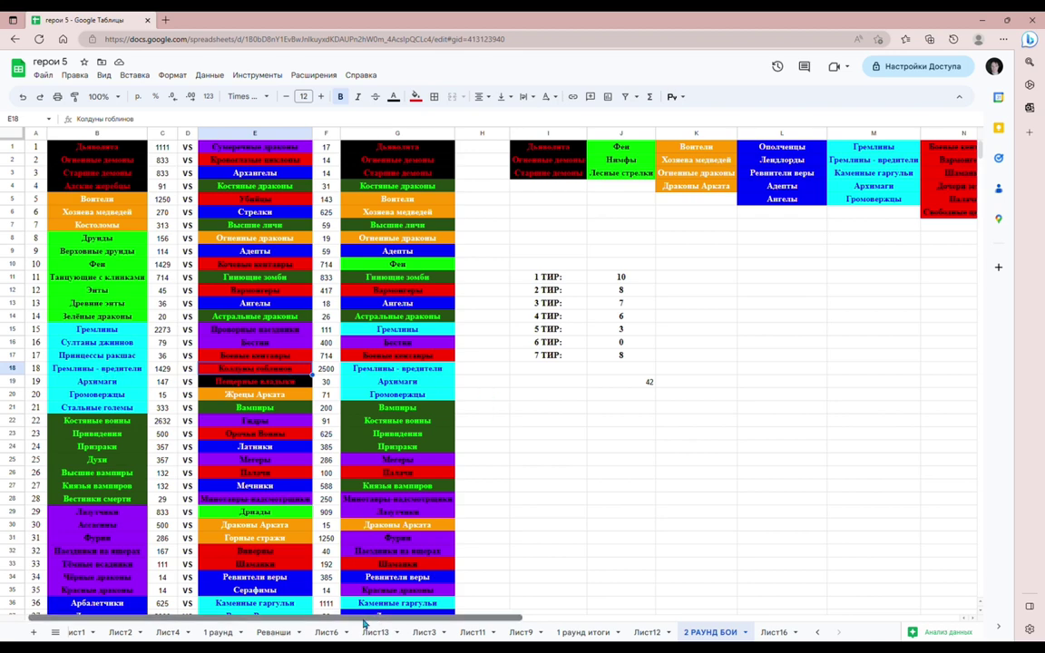
Step: Check the cyan winner Каменные гаргульи against its row 36 opponent, Арбалетчики
{"action": "scroll", "coordinate": [379, 623], "scroll_direction": "right", "scroll_amount": 1}
{"action": "left_click_drag", "start_coordinate": [380, 620], "coordinate": [560, 608]}
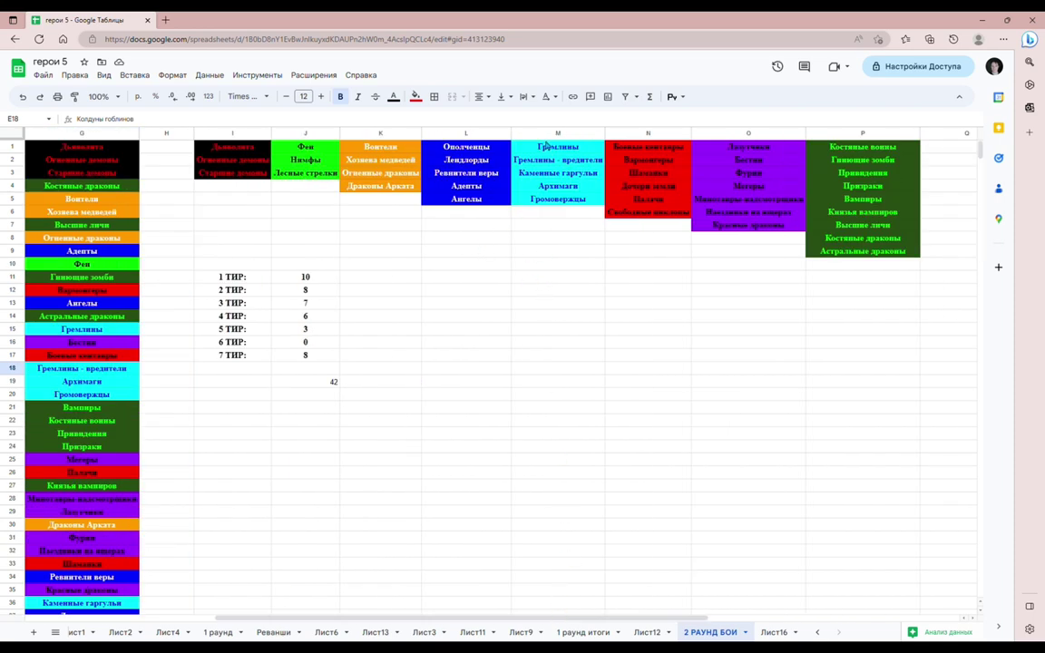
{"action": "left_click", "coordinate": [556, 303]}
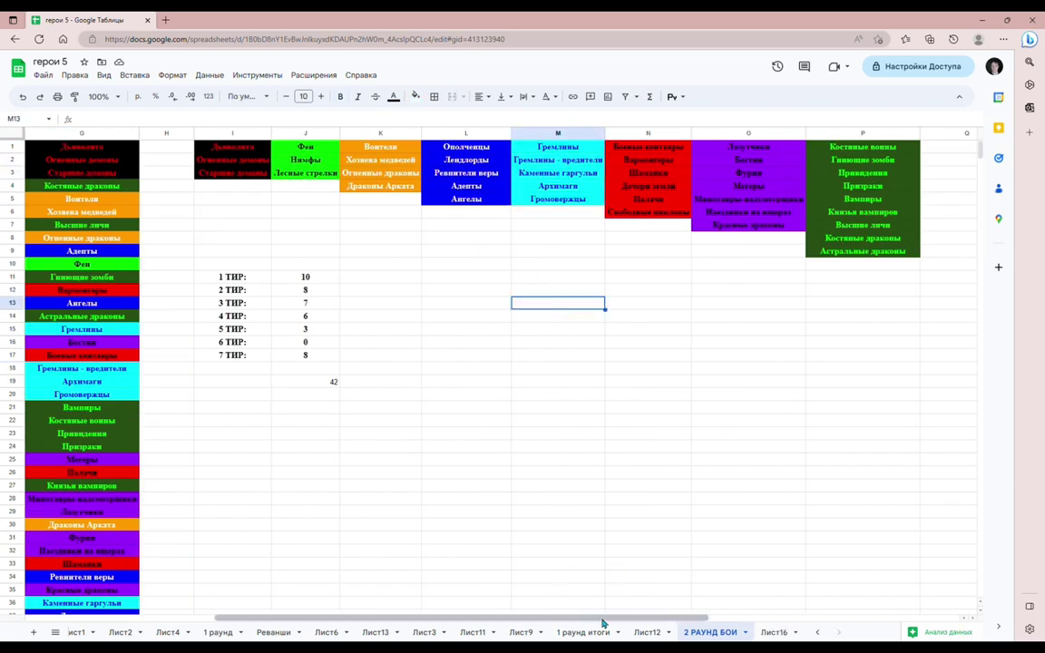
{"action": "left_click_drag", "start_coordinate": [604, 620], "coordinate": [324, 581]}
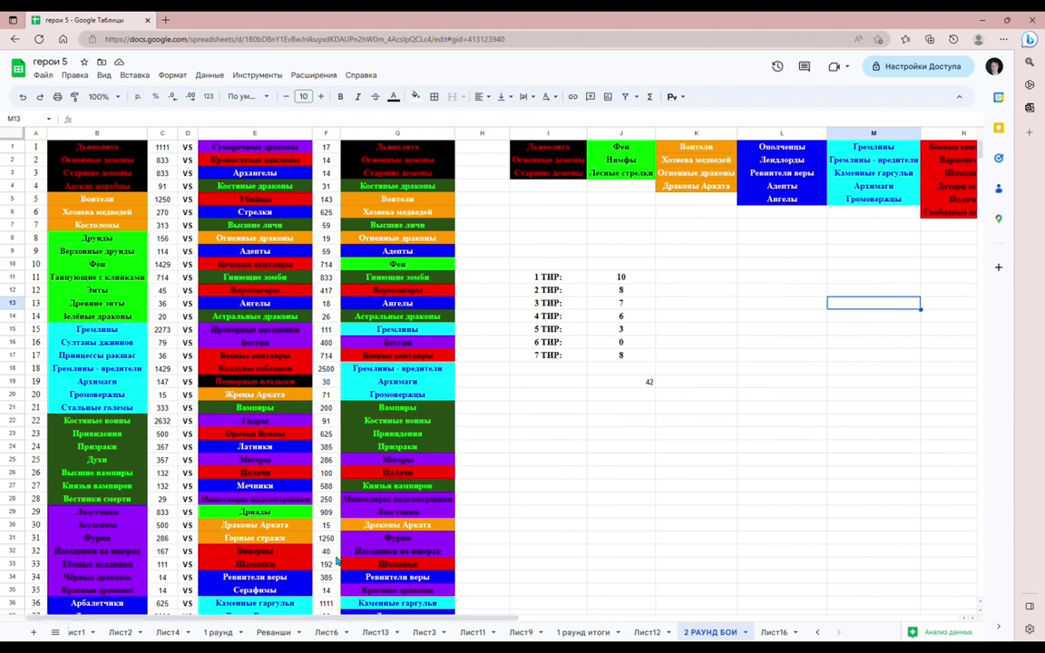
{"action": "scroll", "coordinate": [388, 422], "scroll_direction": "down", "scroll_amount": 5}
{"action": "left_click", "coordinate": [414, 409]}
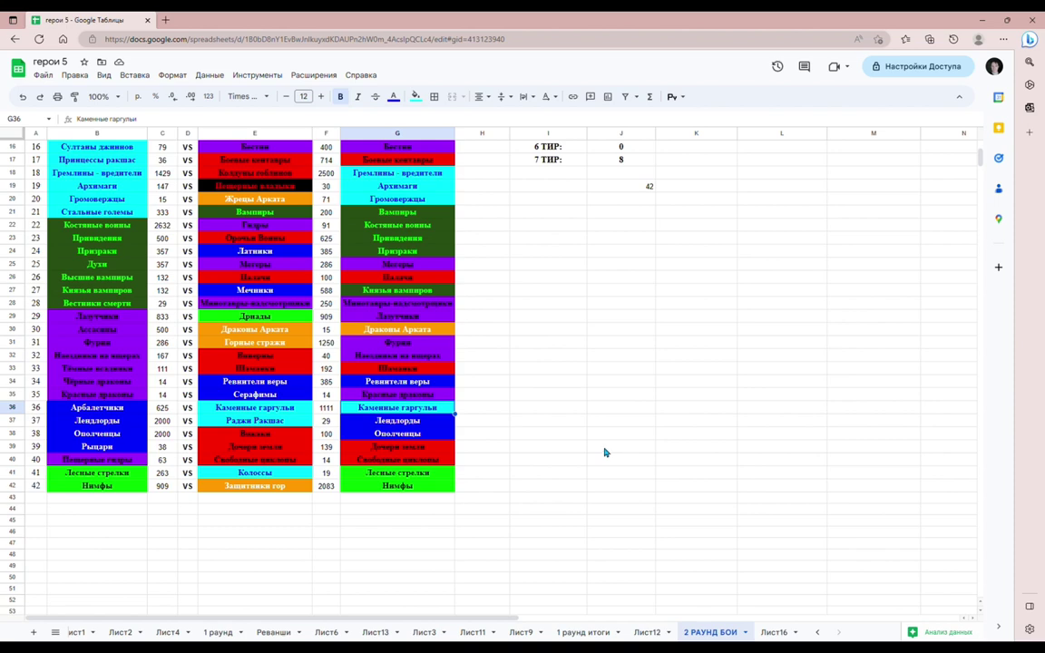
Step: Compare the cyan winner Архимаги in M4 with the row 19 matchup against Пещерные владыки
{"action": "scroll", "coordinate": [603, 463], "scroll_direction": "up", "scroll_amount": 3}
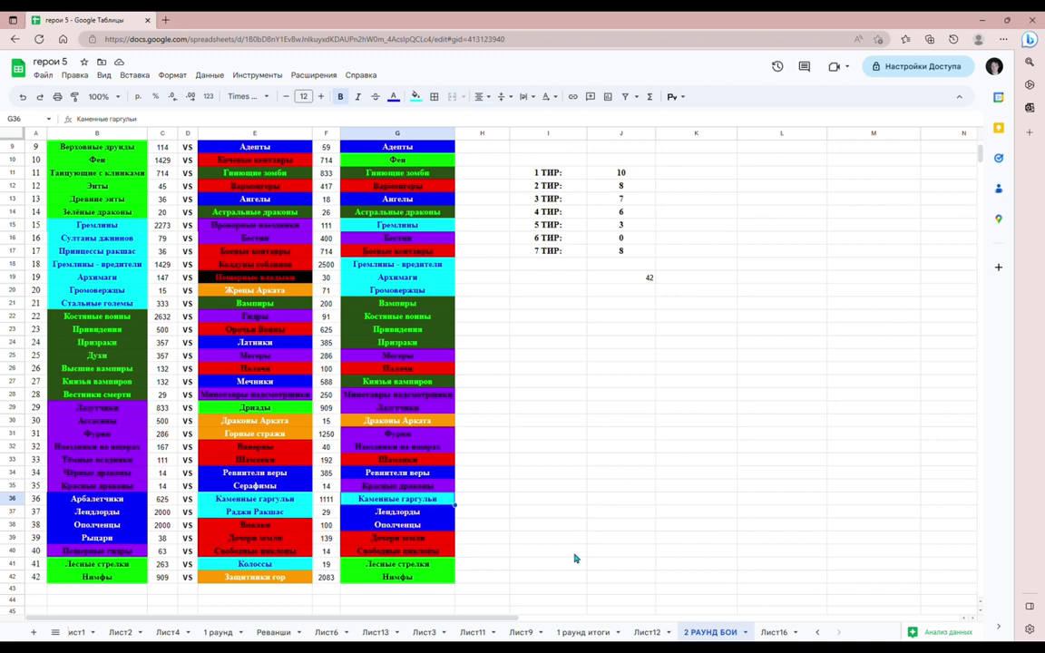
{"action": "scroll", "coordinate": [575, 558], "scroll_direction": "up", "scroll_amount": 3}
{"action": "scroll", "coordinate": [490, 620], "scroll_direction": "down", "scroll_amount": 3}
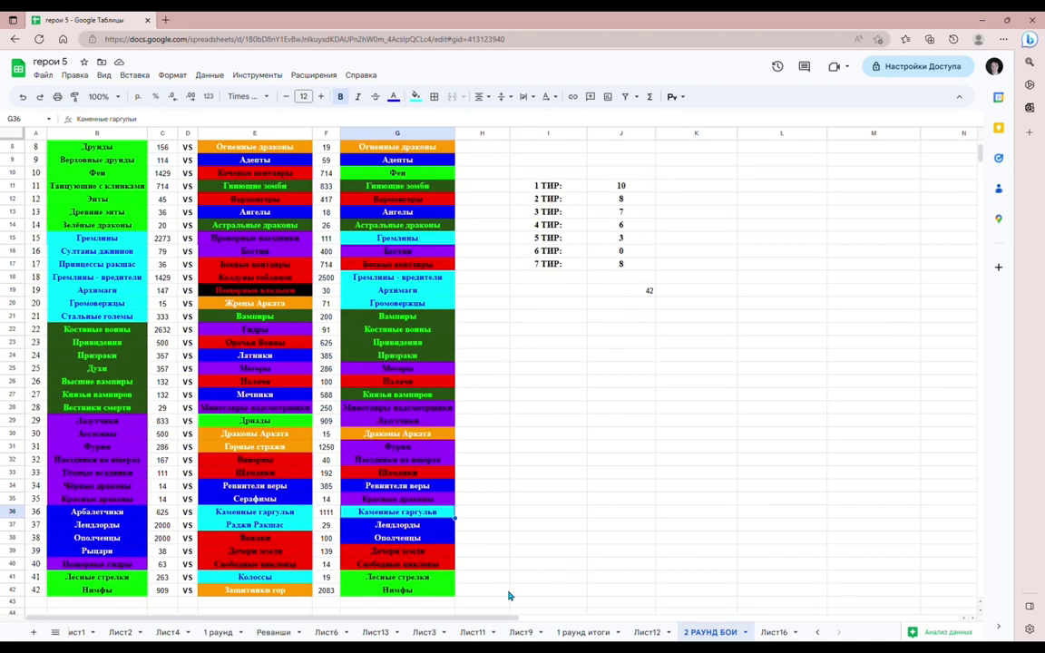
{"action": "scroll", "coordinate": [493, 622], "scroll_direction": "right", "scroll_amount": 1}
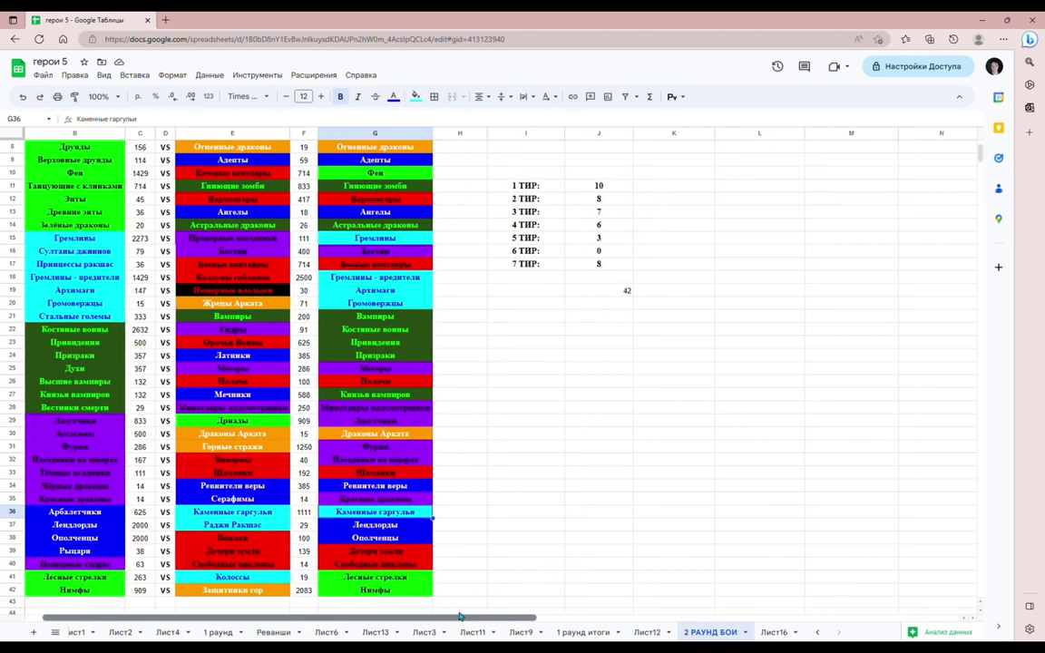
{"action": "scroll", "coordinate": [427, 614], "scroll_direction": "left", "scroll_amount": 1}
{"action": "scroll", "coordinate": [428, 614], "scroll_direction": "right", "scroll_amount": 3}
{"action": "scroll", "coordinate": [545, 581], "scroll_direction": "left", "scroll_amount": 3}
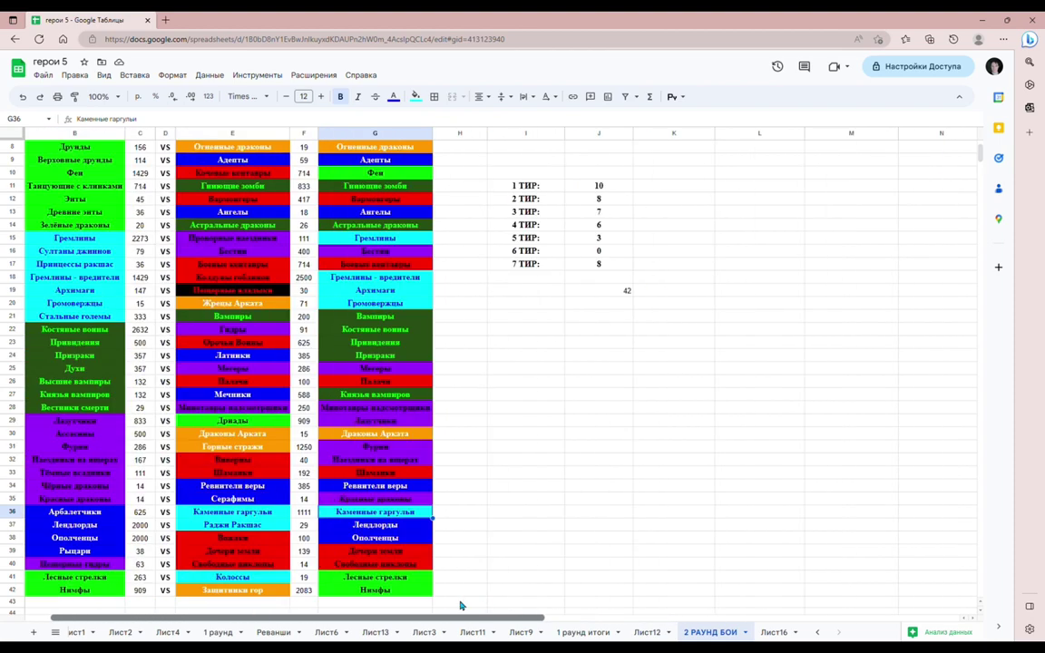
{"action": "scroll", "coordinate": [498, 605], "scroll_direction": "up", "scroll_amount": 3}
{"action": "scroll", "coordinate": [498, 605], "scroll_direction": "right", "scroll_amount": 3}
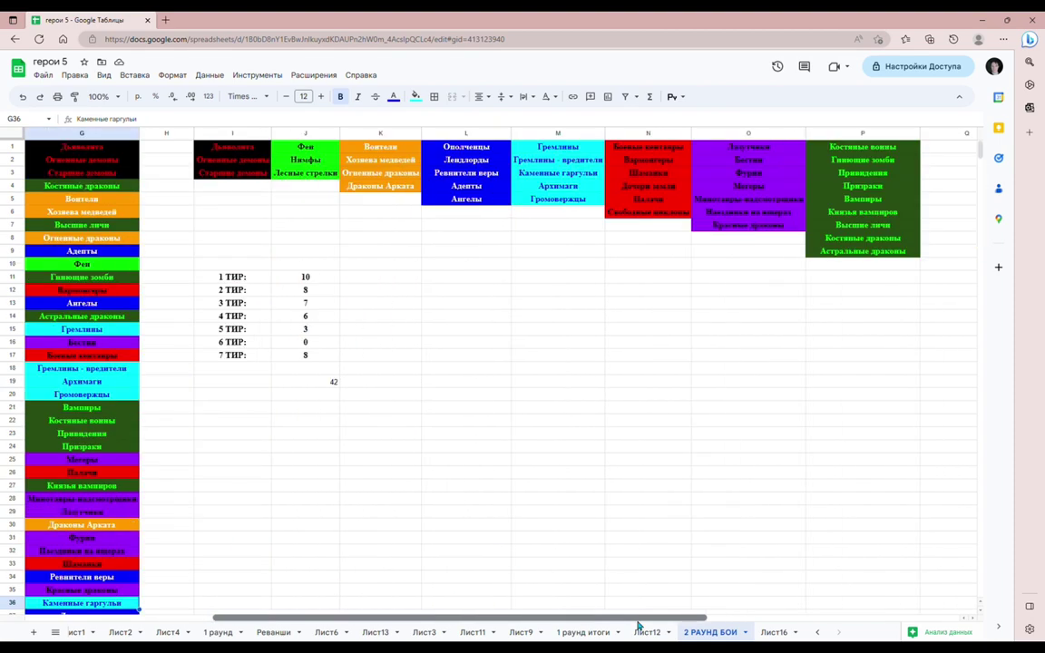
{"action": "left_click", "coordinate": [577, 188]}
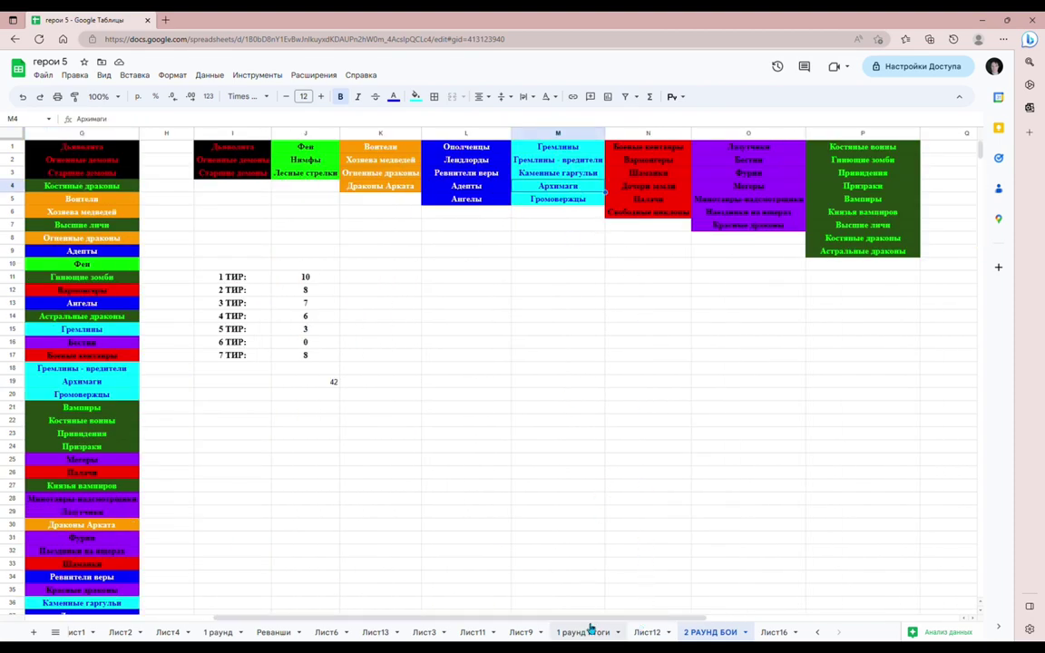
{"action": "left_click_drag", "start_coordinate": [592, 620], "coordinate": [513, 622]}
{"action": "scroll", "coordinate": [514, 622], "scroll_direction": "left", "scroll_amount": 4}
{"action": "scroll", "coordinate": [515, 563], "scroll_direction": "down", "scroll_amount": 2}
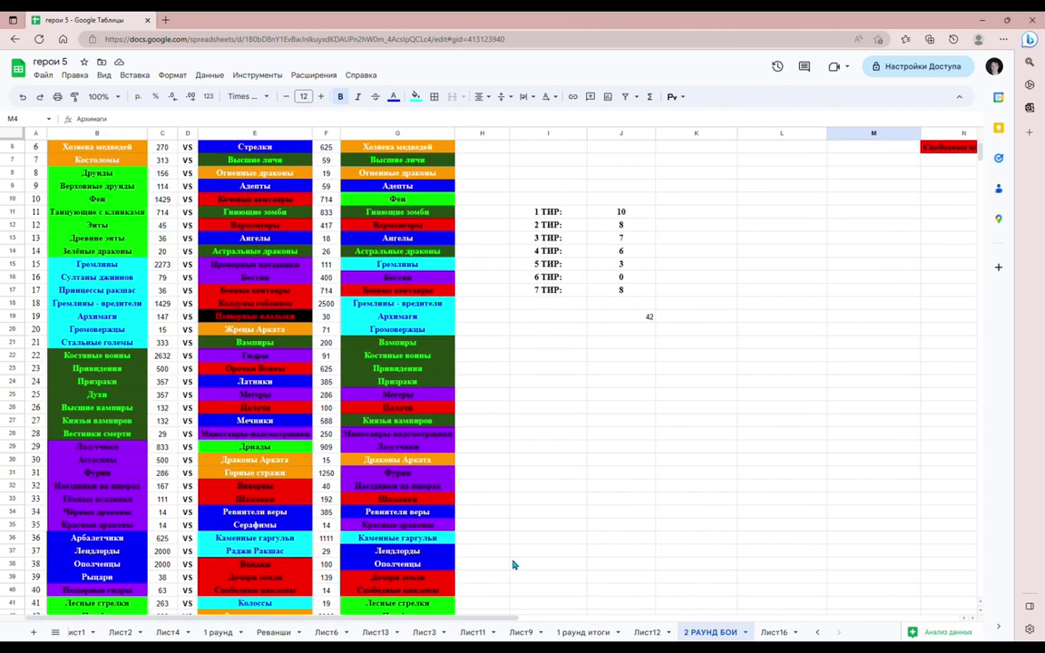
{"action": "left_click", "coordinate": [270, 319]}
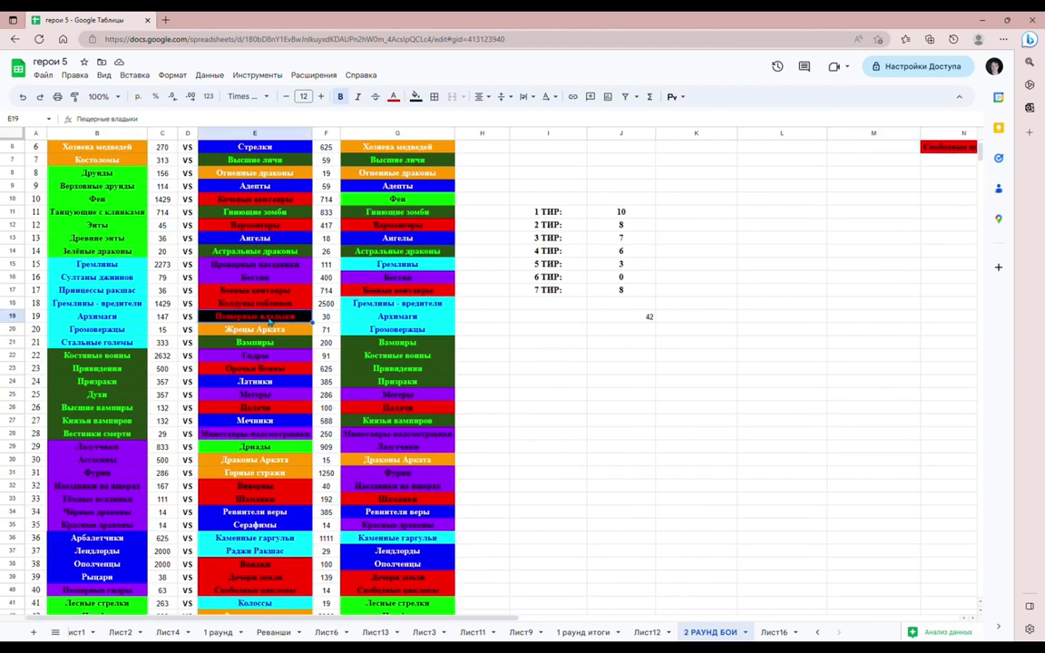
Step: Check the cyan winner Громовержцы against its row 20 opponent, Жрецы Арката
{"action": "scroll", "coordinate": [608, 528], "scroll_direction": "up", "scroll_amount": 2}
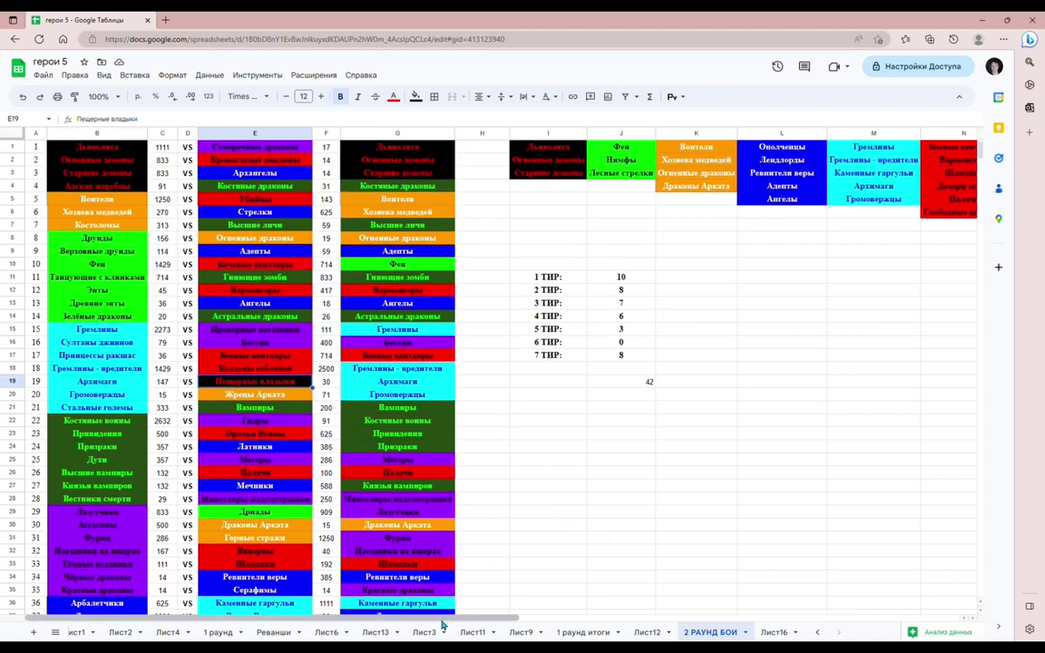
{"action": "left_click_drag", "start_coordinate": [438, 621], "coordinate": [610, 621]}
{"action": "left_click", "coordinate": [522, 186]}
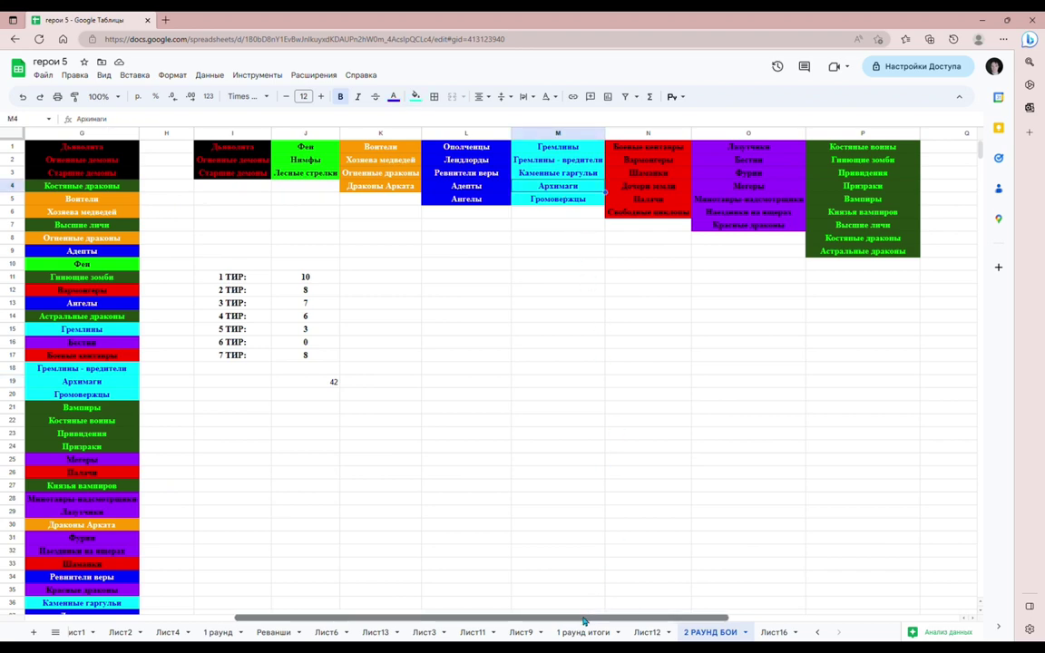
{"action": "left_click_drag", "start_coordinate": [581, 617], "coordinate": [342, 617]}
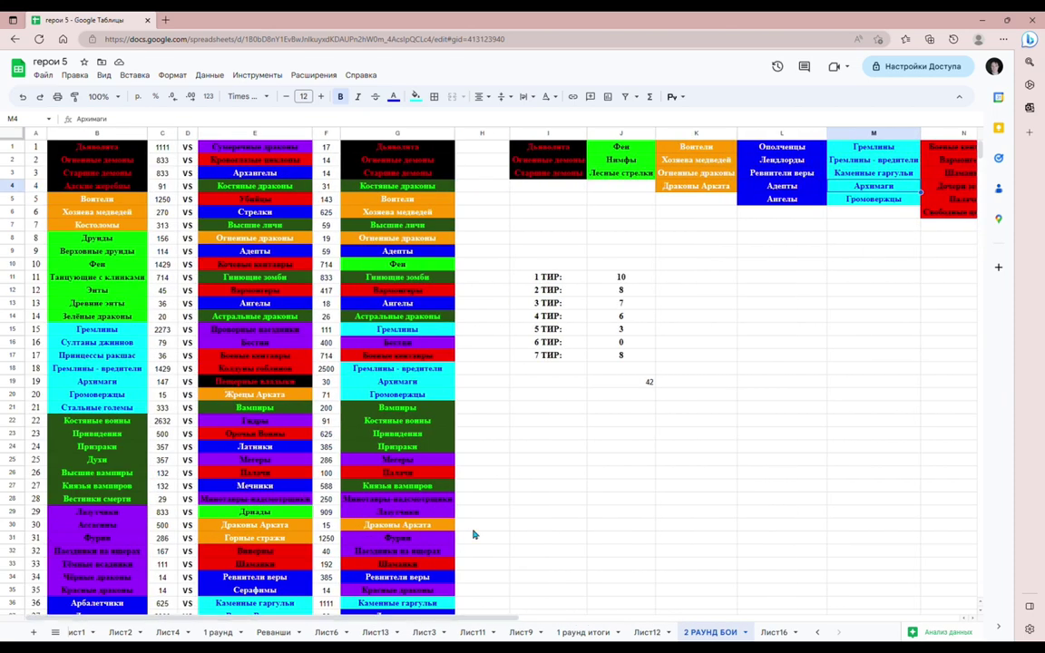
{"action": "scroll", "coordinate": [472, 534], "scroll_direction": "down", "scroll_amount": 2}
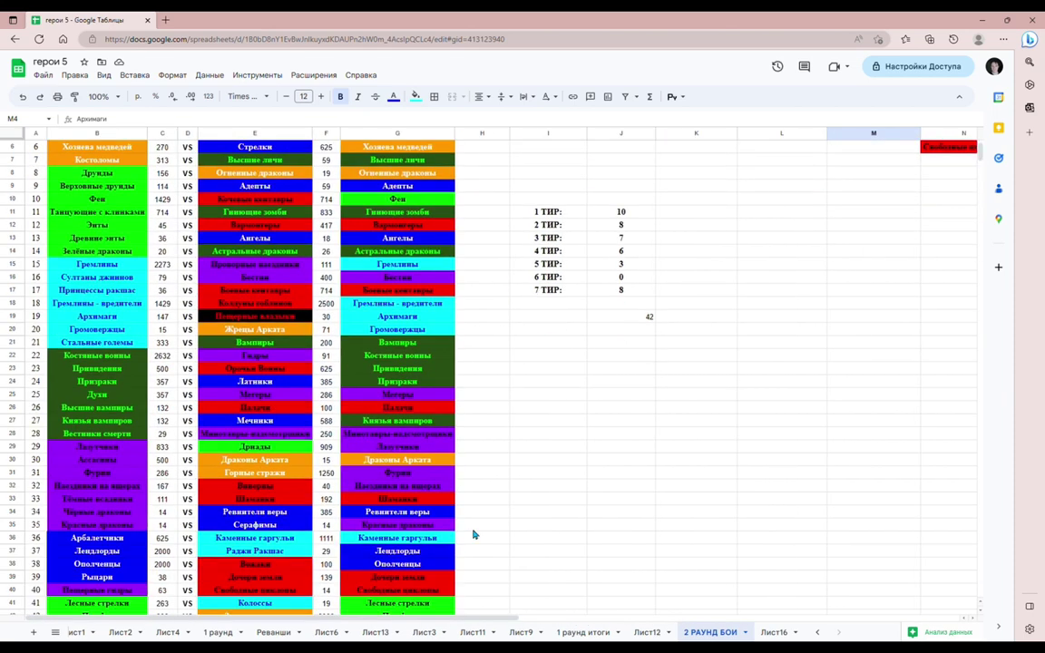
{"action": "left_click", "coordinate": [281, 329]}
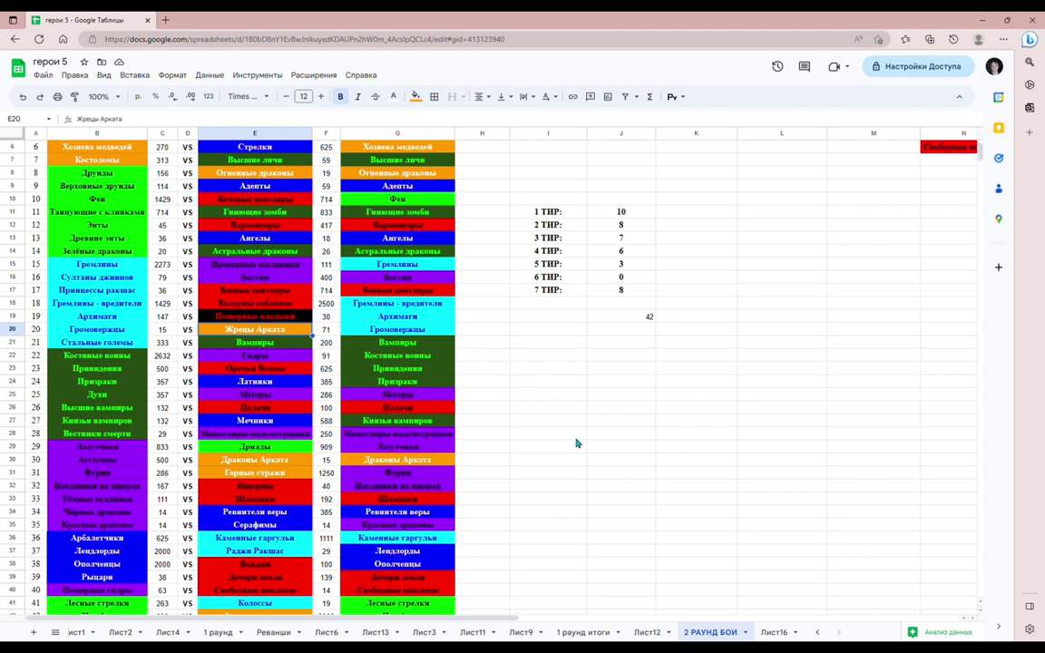
Step: Review the red group's winners in N1:N6, from Боевые кентавры to Свободные циклопы
{"action": "scroll", "coordinate": [556, 505], "scroll_direction": "up", "scroll_amount": 2}
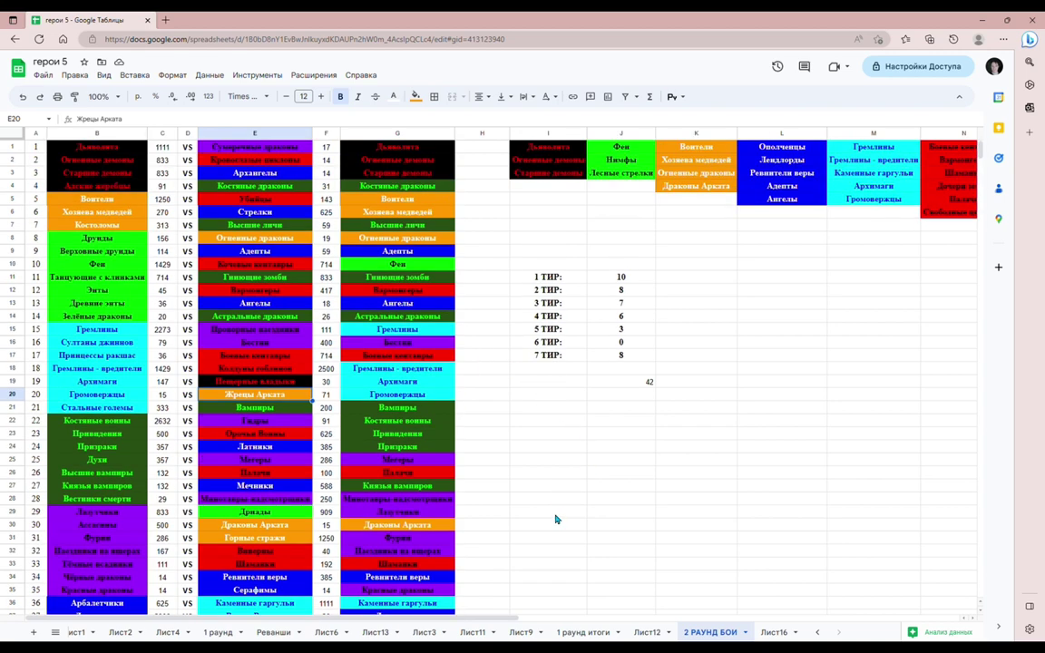
{"action": "left_click_drag", "start_coordinate": [436, 620], "coordinate": [712, 616]}
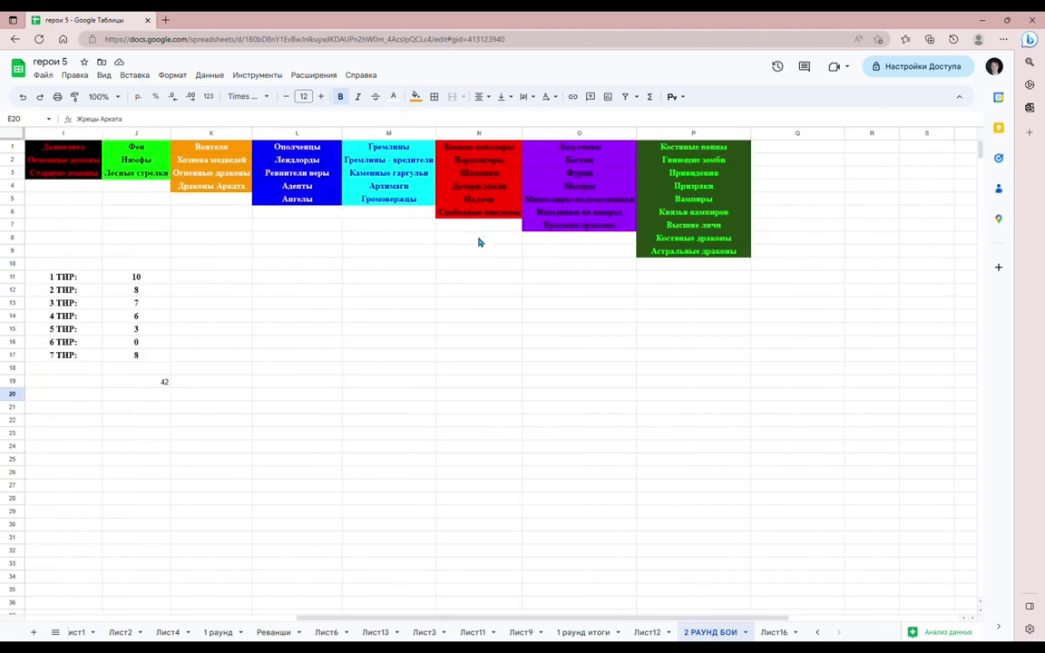
{"action": "left_click_drag", "start_coordinate": [479, 211], "coordinate": [488, 150]}
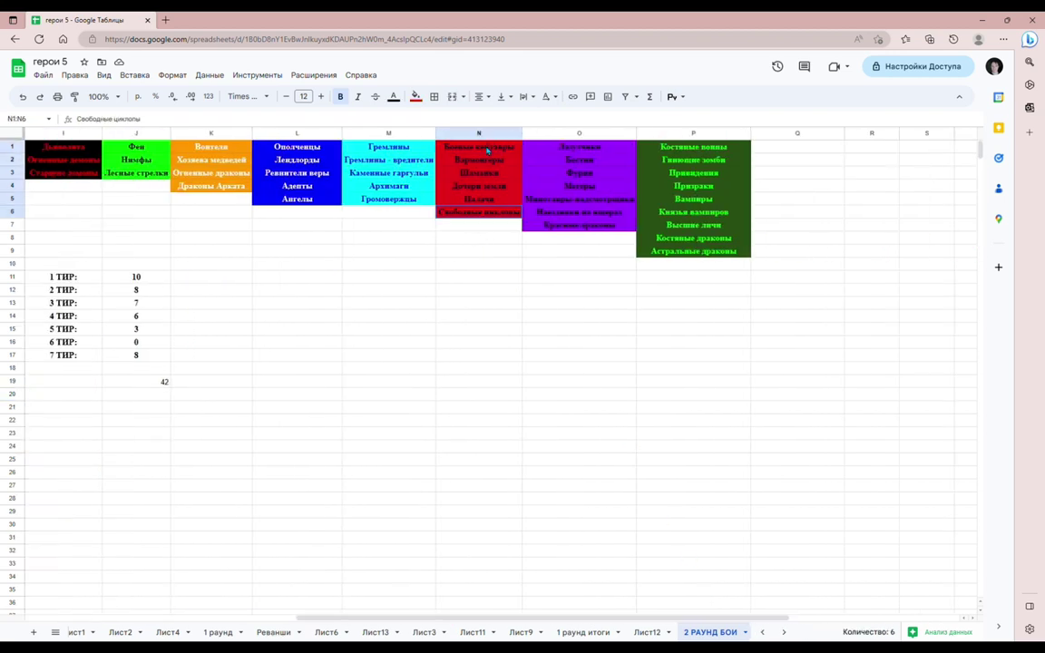
{"action": "left_click_drag", "start_coordinate": [590, 619], "coordinate": [550, 618]}
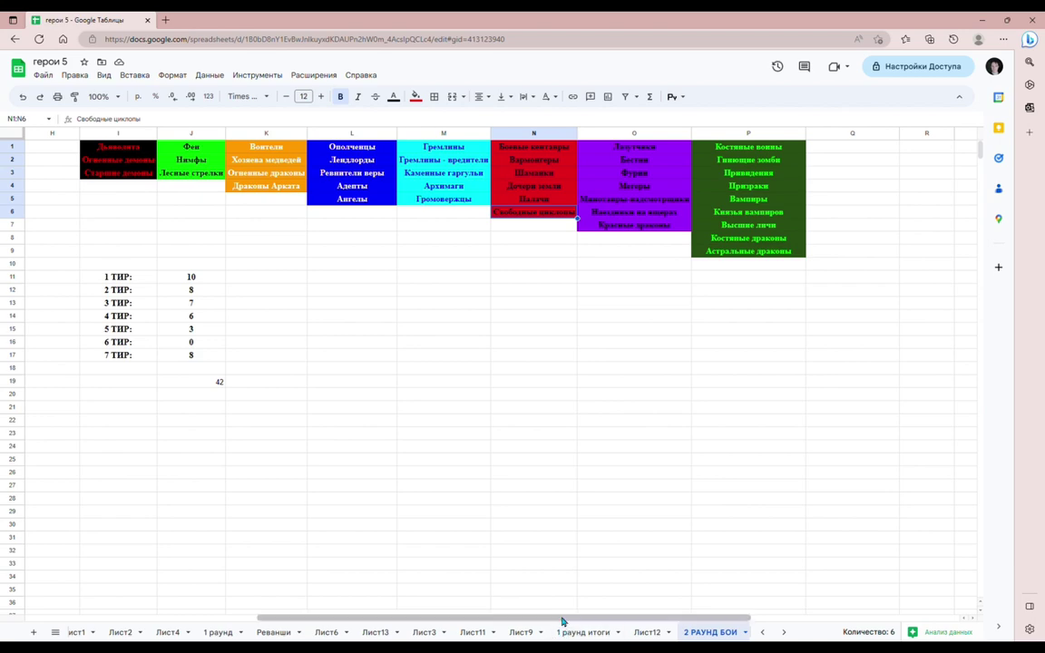
Step: Compare the red winners in N1:N2 with the row 17 and row 12 matchups against Принцессы ракшас and Энты
{"action": "left_click_drag", "start_coordinate": [563, 621], "coordinate": [361, 616]}
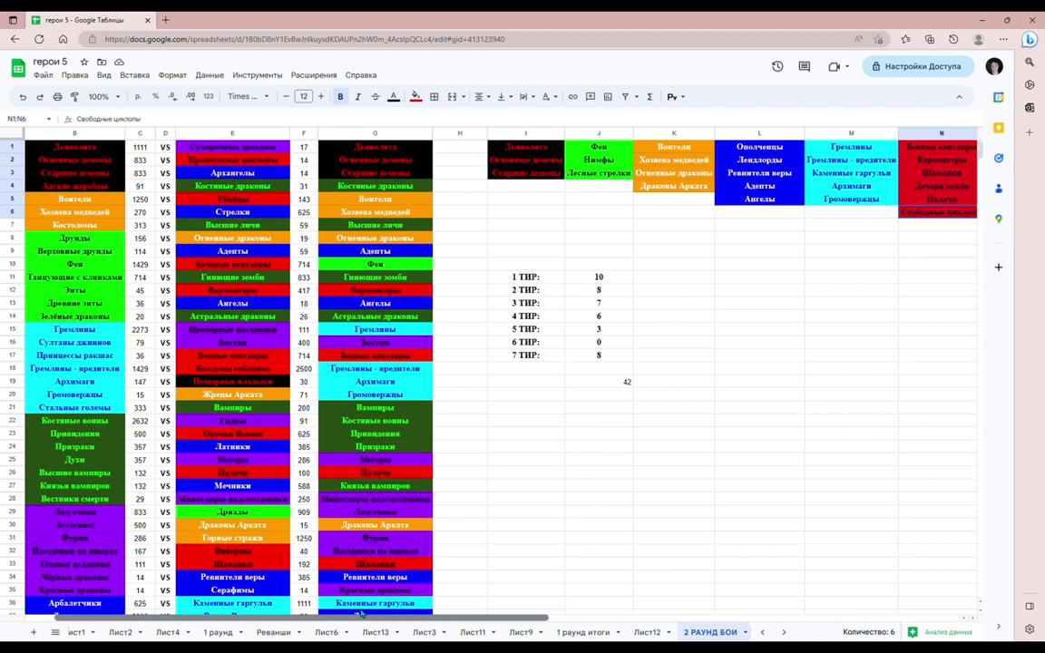
{"action": "mouse_move", "coordinate": [361, 616]}
{"action": "left_mouse_down"}
{"action": "mouse_move", "coordinate": [322, 614]}
{"action": "mouse_move", "coordinate": [361, 614]}
{"action": "left_mouse_up"}
{"action": "left_click_drag", "start_coordinate": [361, 614], "coordinate": [490, 613]}
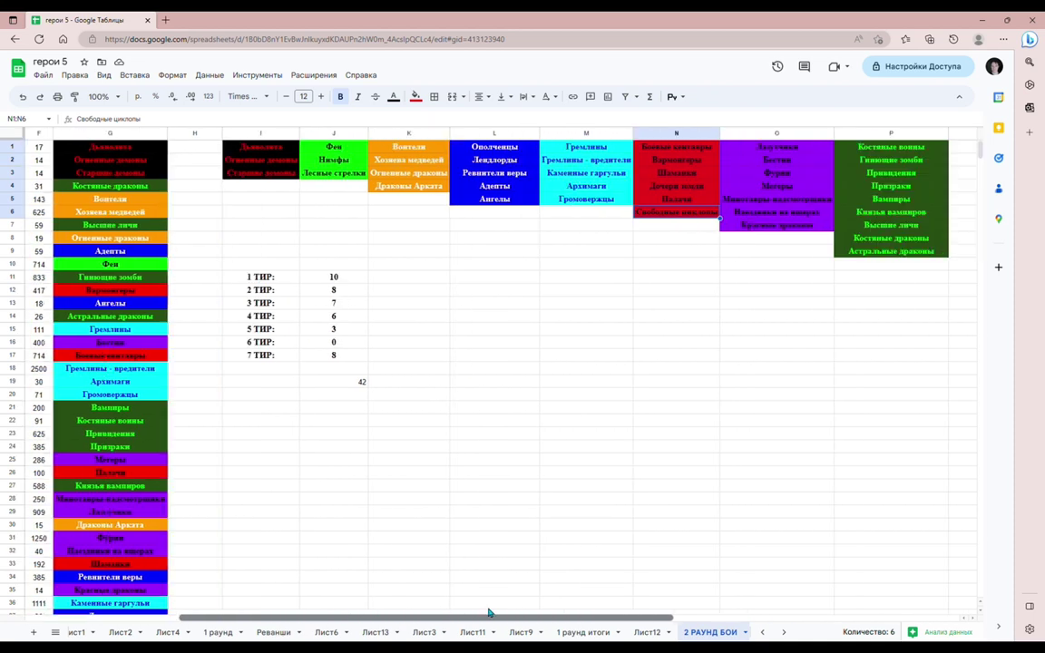
{"action": "left_click", "coordinate": [668, 148]}
{"action": "left_click_drag", "start_coordinate": [581, 615], "coordinate": [381, 613]}
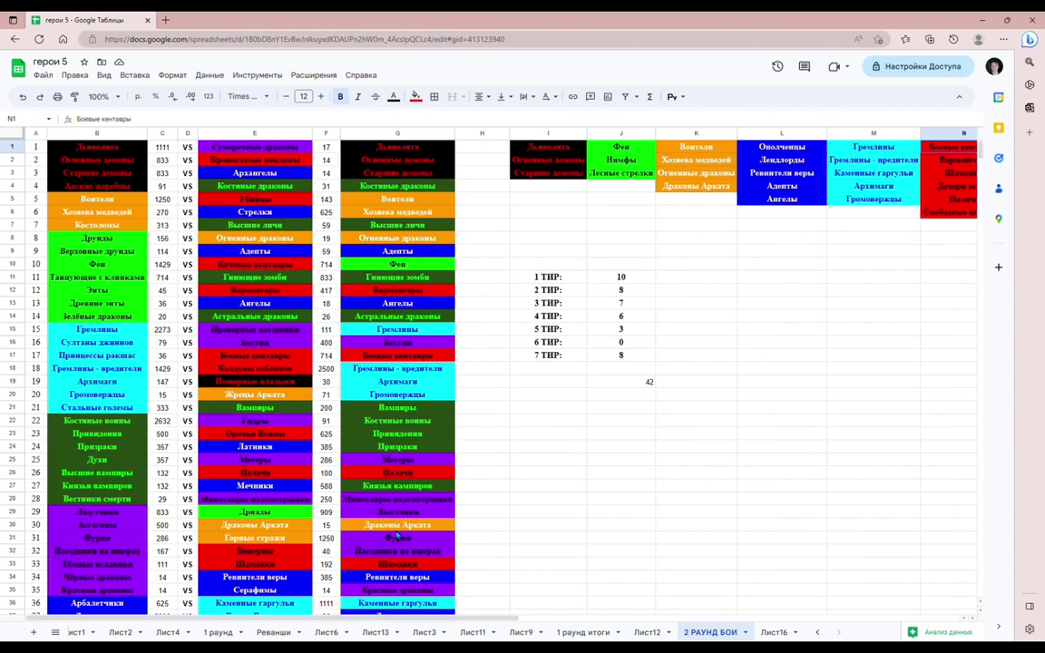
{"action": "left_click", "coordinate": [116, 355]}
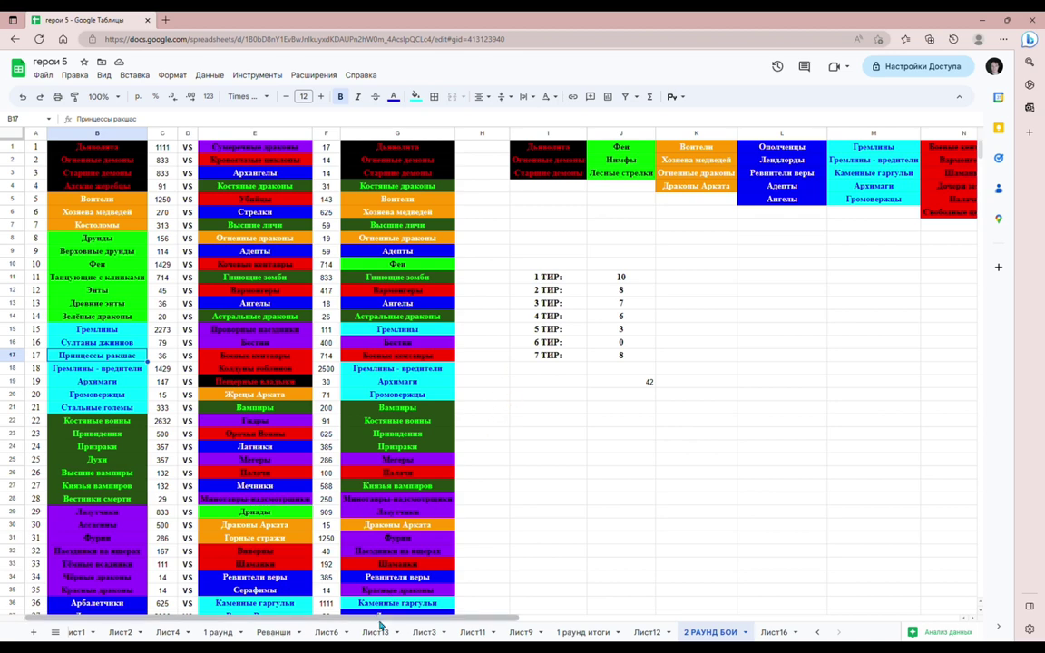
{"action": "left_click_drag", "start_coordinate": [370, 619], "coordinate": [295, 615]}
{"action": "left_click", "coordinate": [100, 288]}
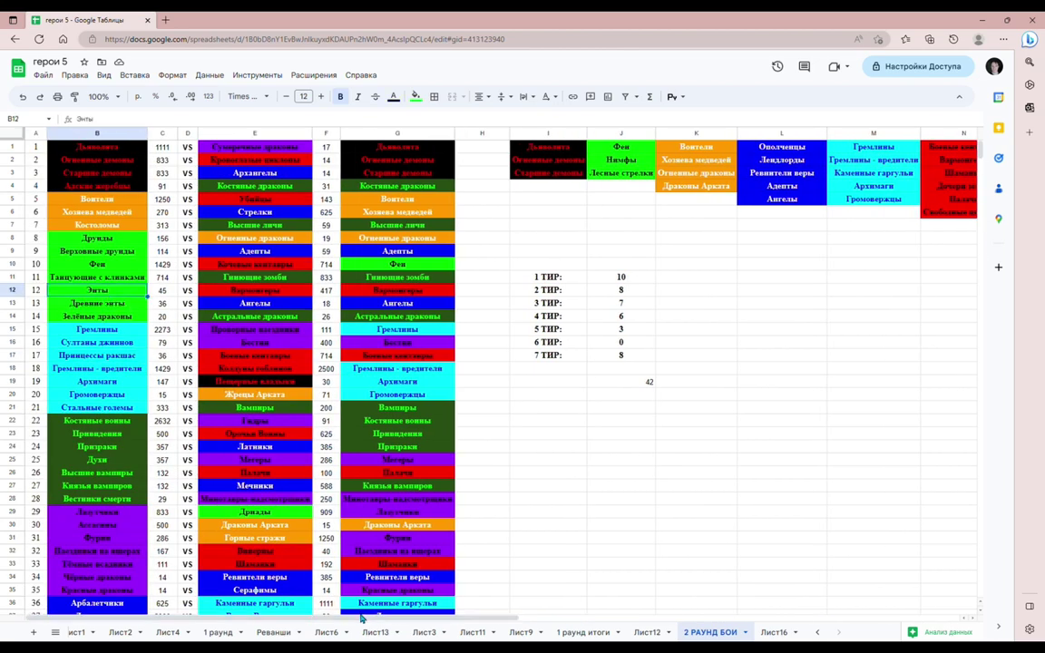
Step: Examine the matchups of the red winners Шаманки in row 33 and Дочери земли in row 39
{"action": "left_click_drag", "start_coordinate": [385, 619], "coordinate": [473, 619]}
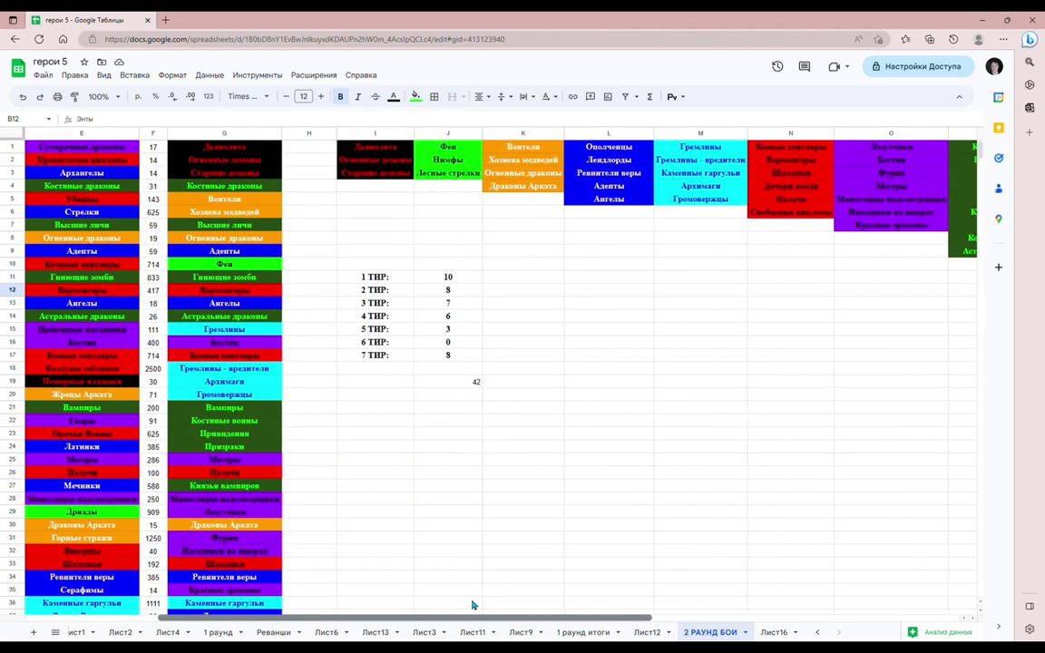
{"action": "scroll", "coordinate": [457, 600], "scroll_direction": "left", "scroll_amount": 3}
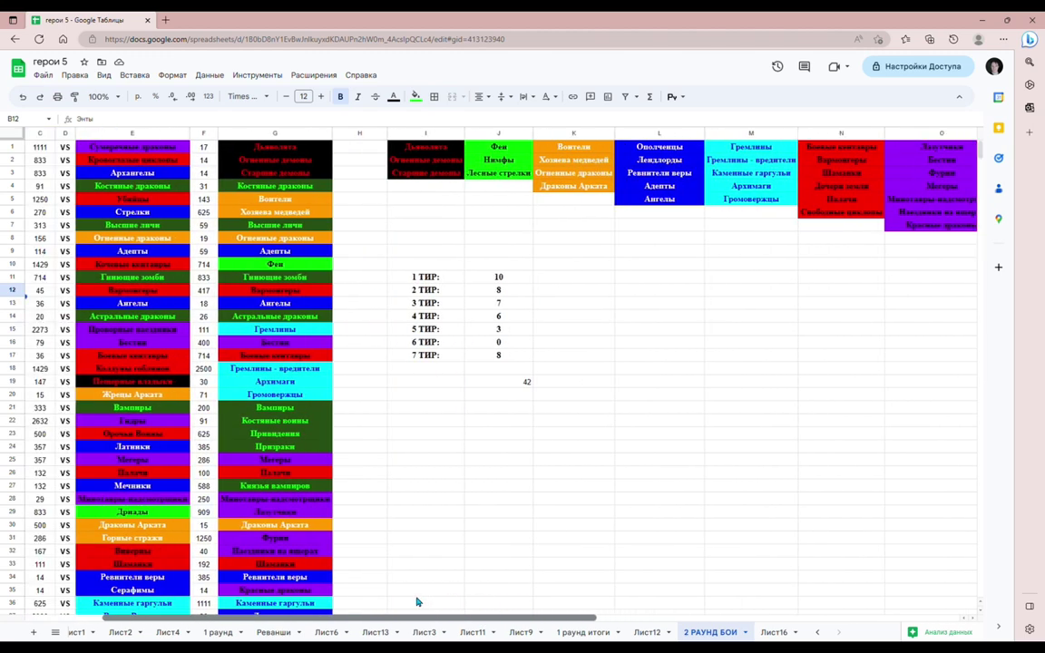
{"action": "scroll", "coordinate": [438, 615], "scroll_direction": "right", "scroll_amount": 5}
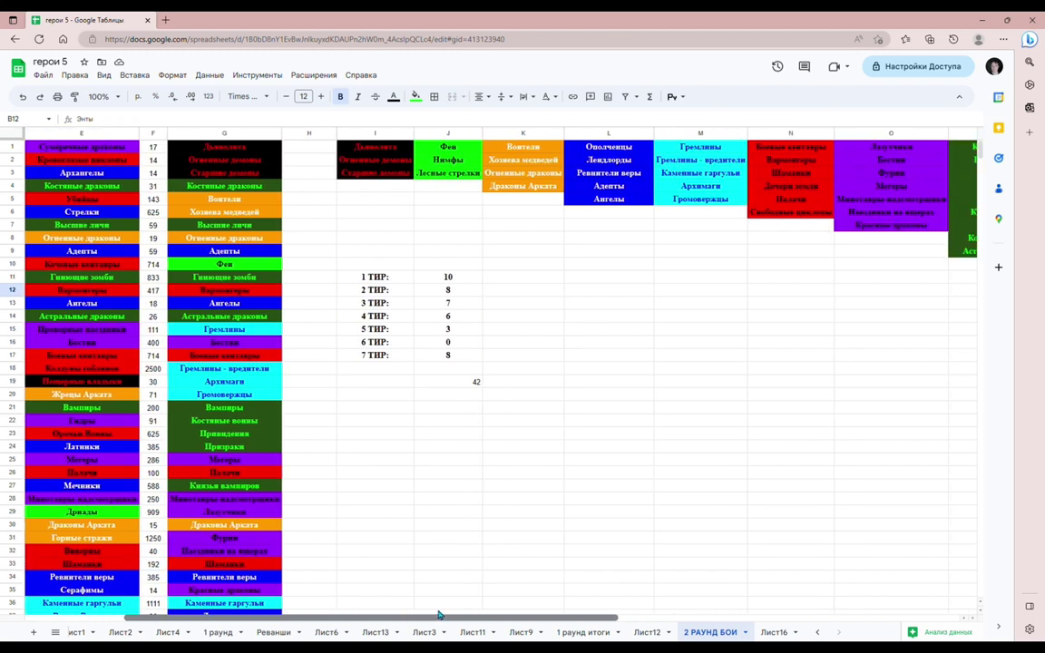
{"action": "scroll", "coordinate": [438, 615], "scroll_direction": "left", "scroll_amount": 3}
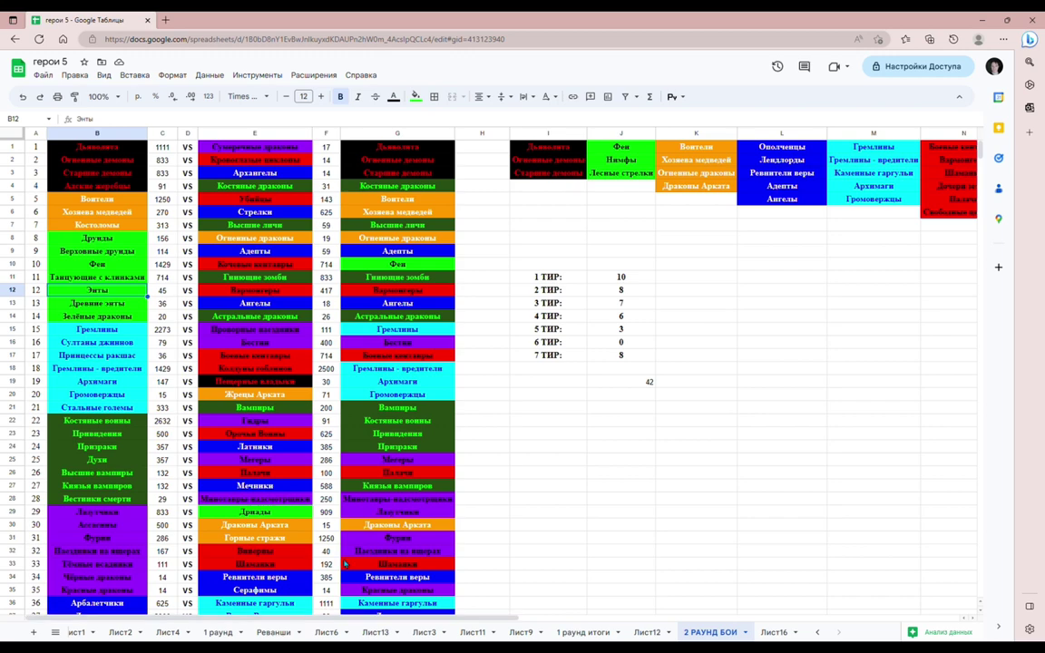
{"action": "scroll", "coordinate": [405, 526], "scroll_direction": "down", "scroll_amount": 5}
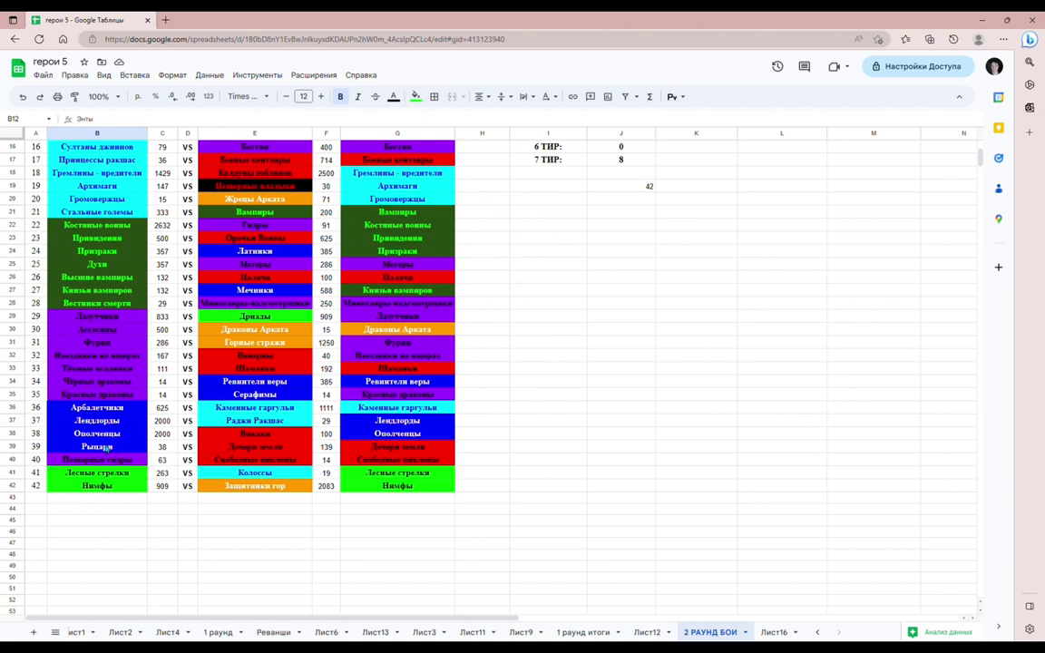
Step: Compare Рыцари with Дочери земли in row 39, and the red winner Палачи in N5 with Высшие вампиры in row 26
{"action": "left_click", "coordinate": [107, 447]}
{"action": "left_click", "coordinate": [252, 451]}
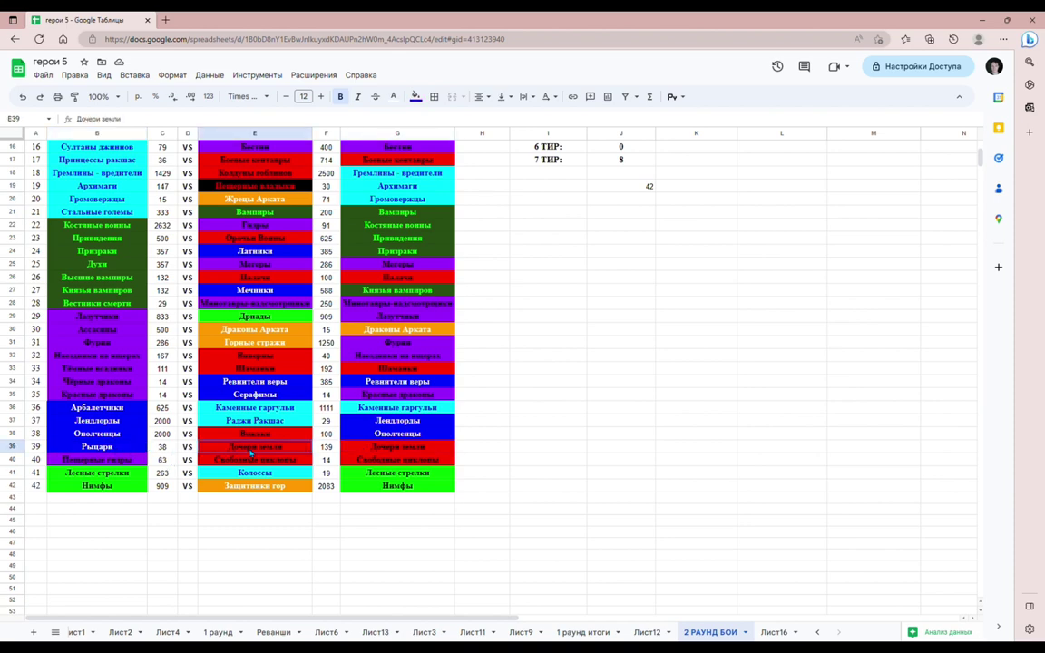
{"action": "left_click_drag", "start_coordinate": [317, 618], "coordinate": [487, 613]}
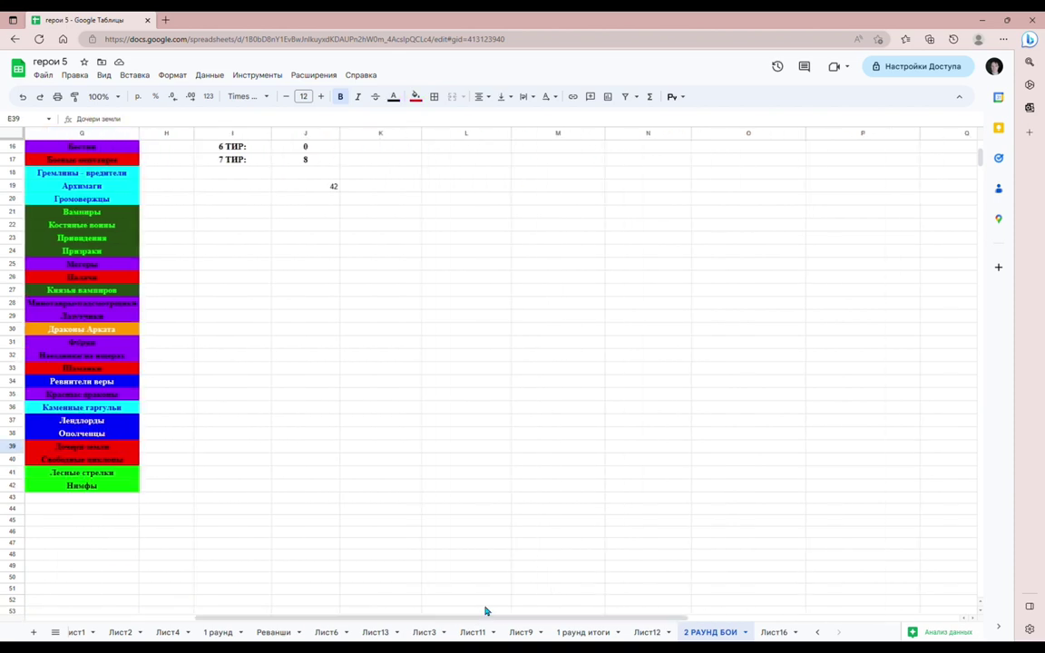
{"action": "scroll", "coordinate": [485, 518], "scroll_direction": "up", "scroll_amount": 5}
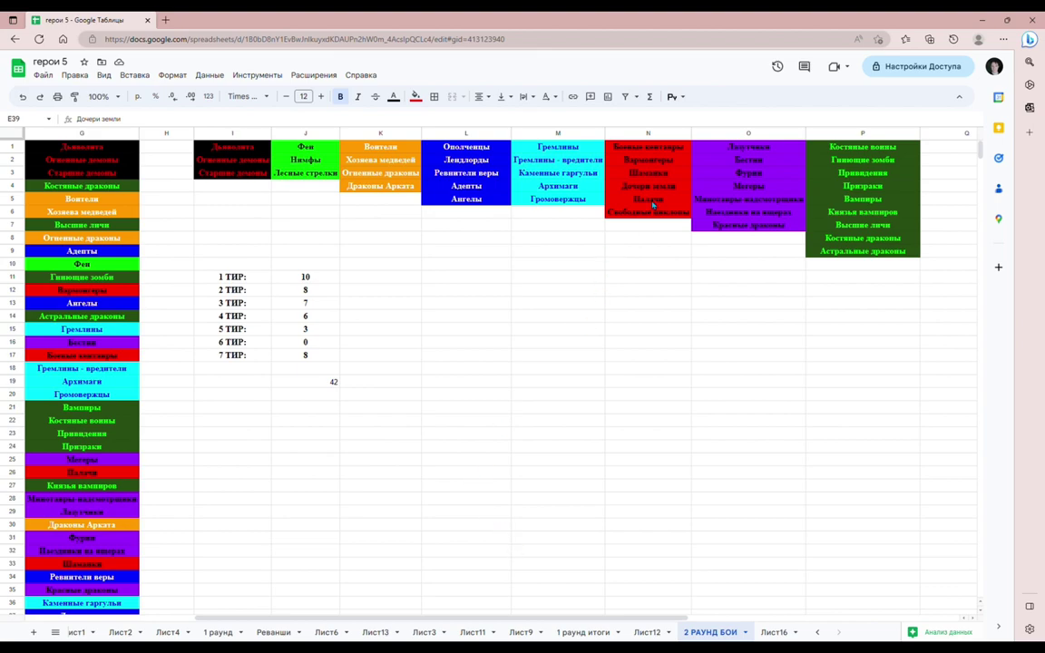
{"action": "left_click", "coordinate": [651, 205]}
{"action": "left_click_drag", "start_coordinate": [595, 619], "coordinate": [415, 619]}
{"action": "scroll", "coordinate": [392, 472], "scroll_direction": "down", "scroll_amount": 3}
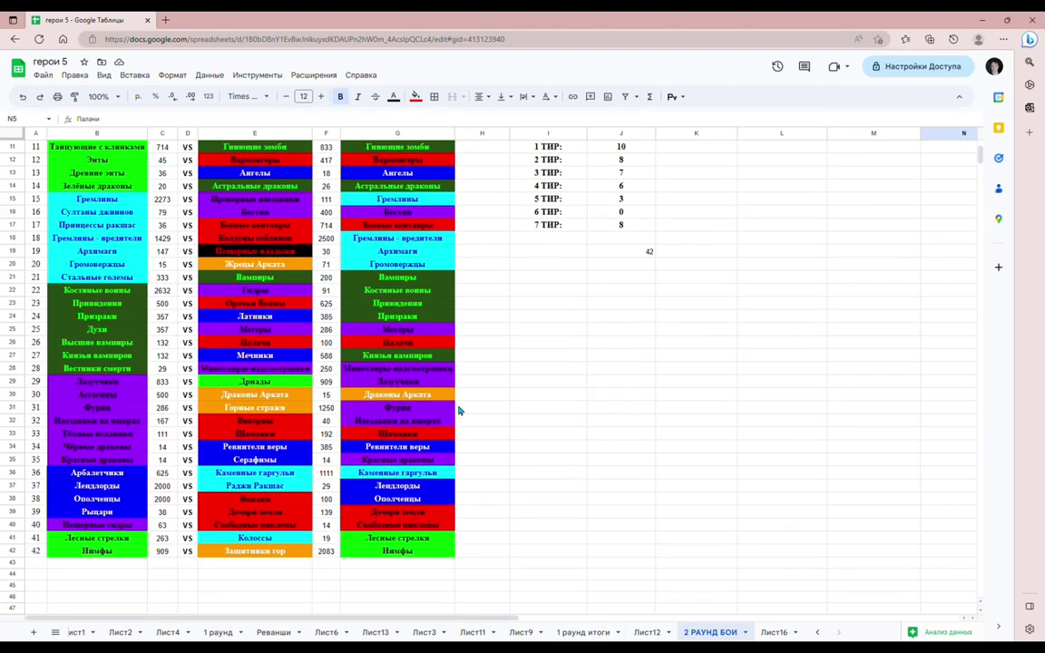
{"action": "left_click", "coordinate": [97, 342]}
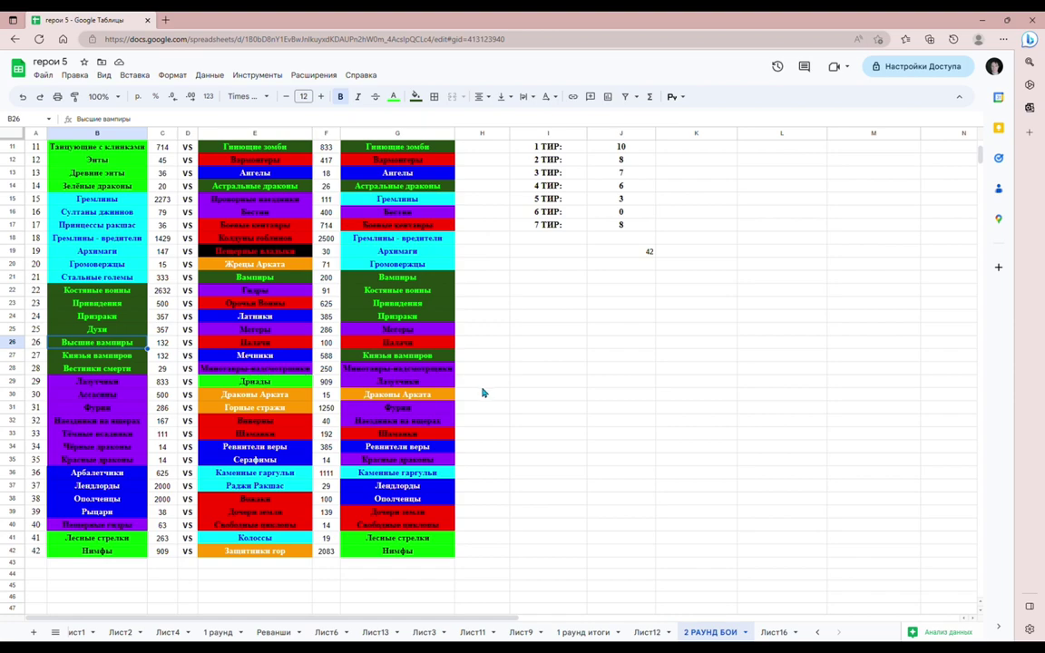
Step: Check the red winner Свободные циклопы in N6 against its row 40 opponent, Пещерные гидры
{"action": "left_click_drag", "start_coordinate": [445, 619], "coordinate": [625, 487]}
{"action": "scroll", "coordinate": [625, 487], "scroll_direction": "up", "scroll_amount": 4}
{"action": "left_click", "coordinate": [533, 213]}
{"action": "left_click_drag", "start_coordinate": [537, 617], "coordinate": [411, 543]}
{"action": "scroll", "coordinate": [411, 542], "scroll_direction": "down", "scroll_amount": 3}
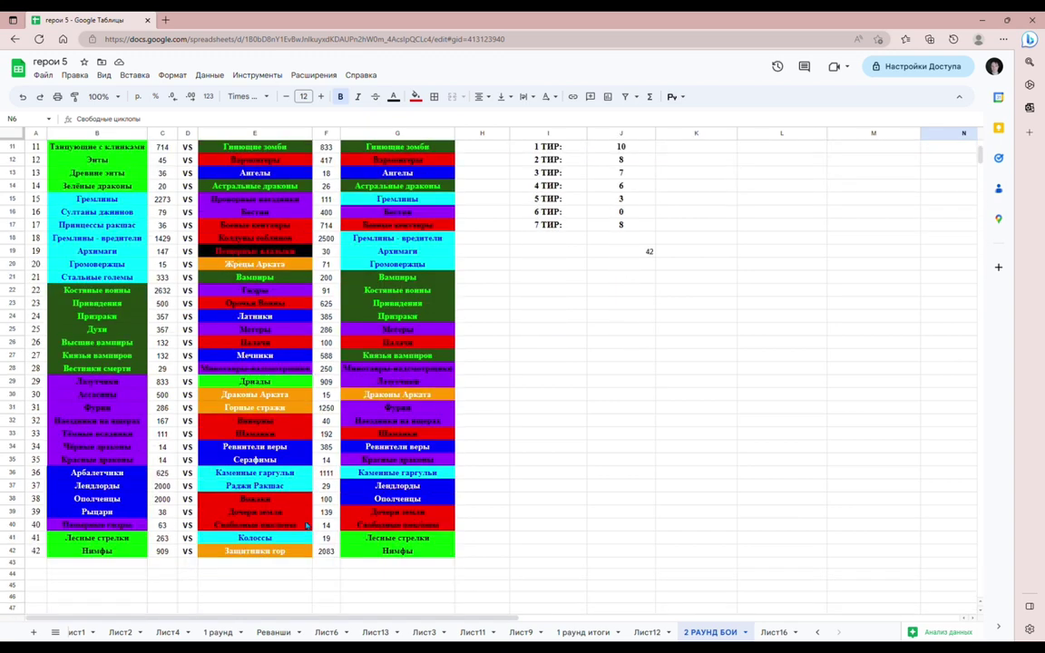
{"action": "left_click", "coordinate": [127, 526]}
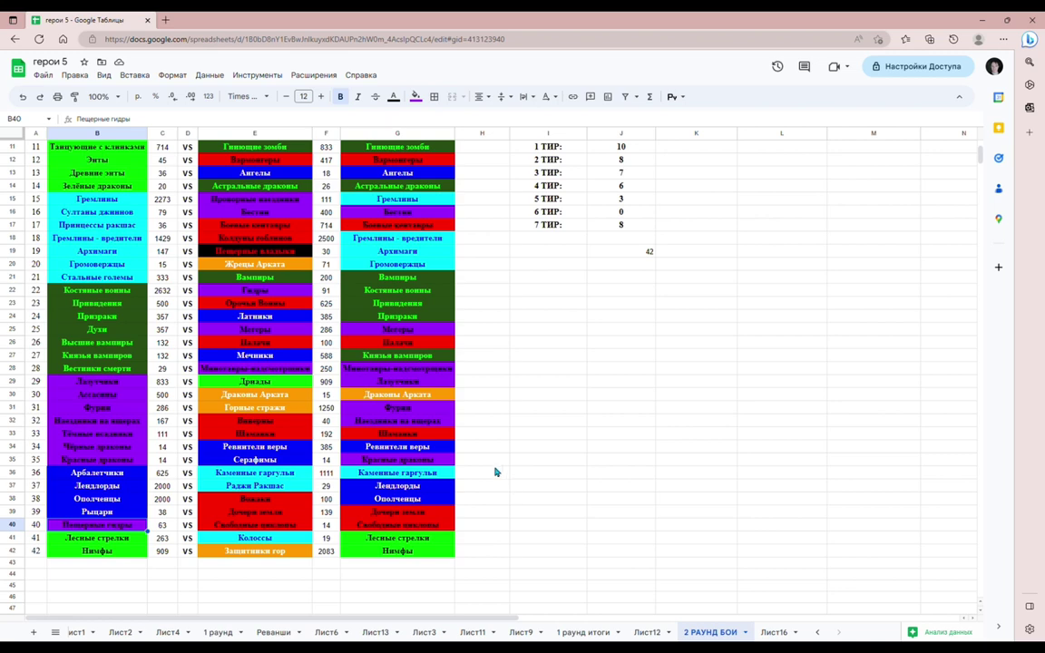
{"action": "left_click", "coordinate": [413, 526]}
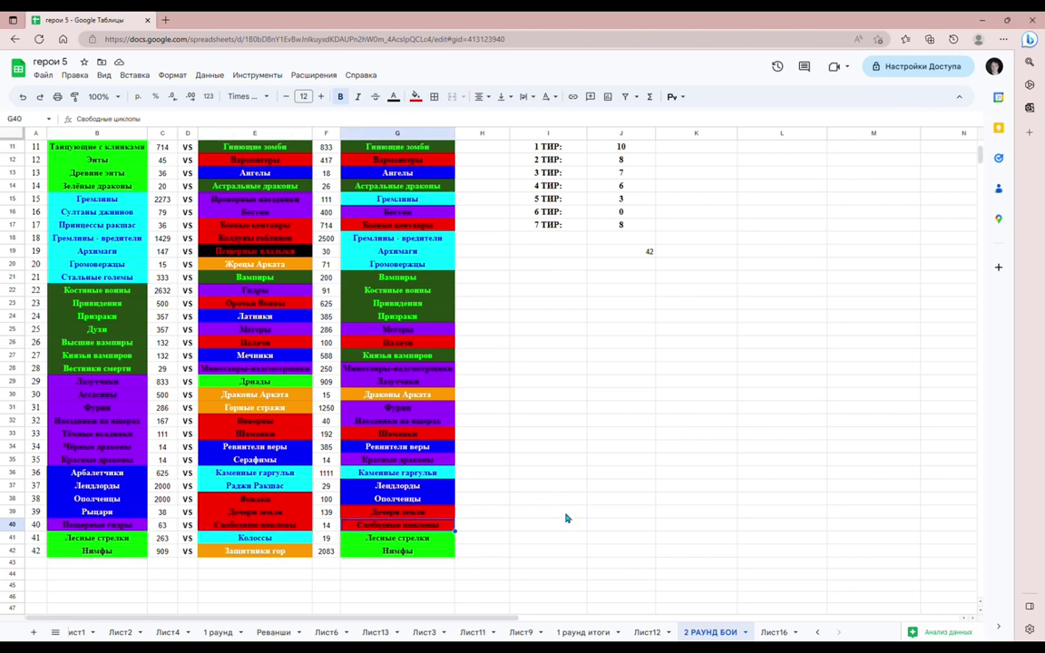
Step: Review the purple group's winners in O1:O7, from Лазутчики to Красные драконы
{"action": "scroll", "coordinate": [567, 534], "scroll_direction": "up", "scroll_amount": 3}
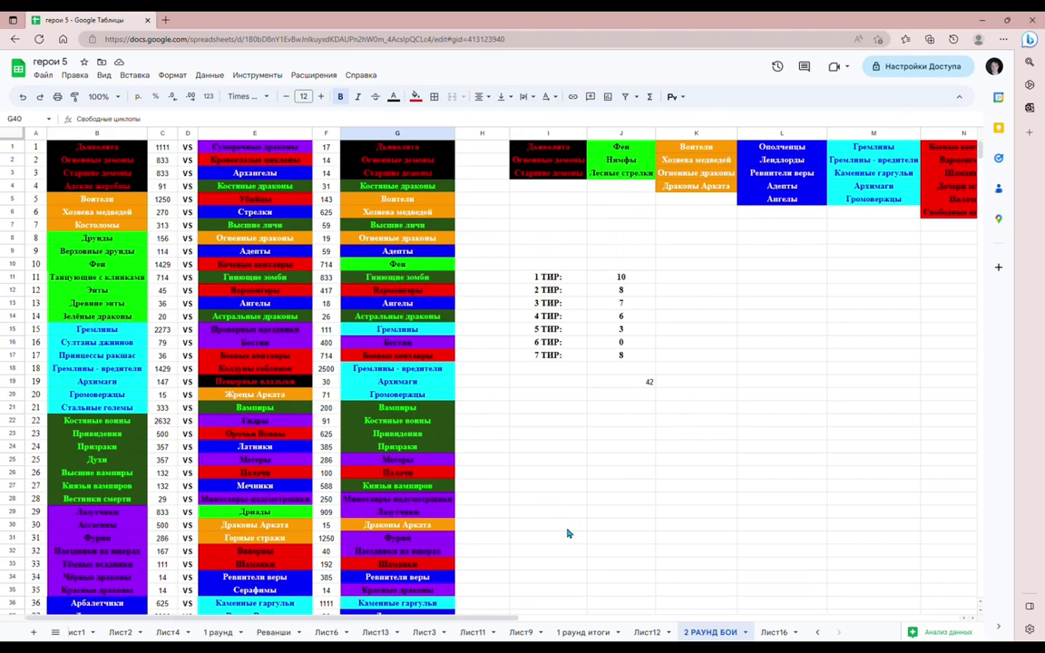
{"action": "left_click_drag", "start_coordinate": [480, 618], "coordinate": [749, 618]}
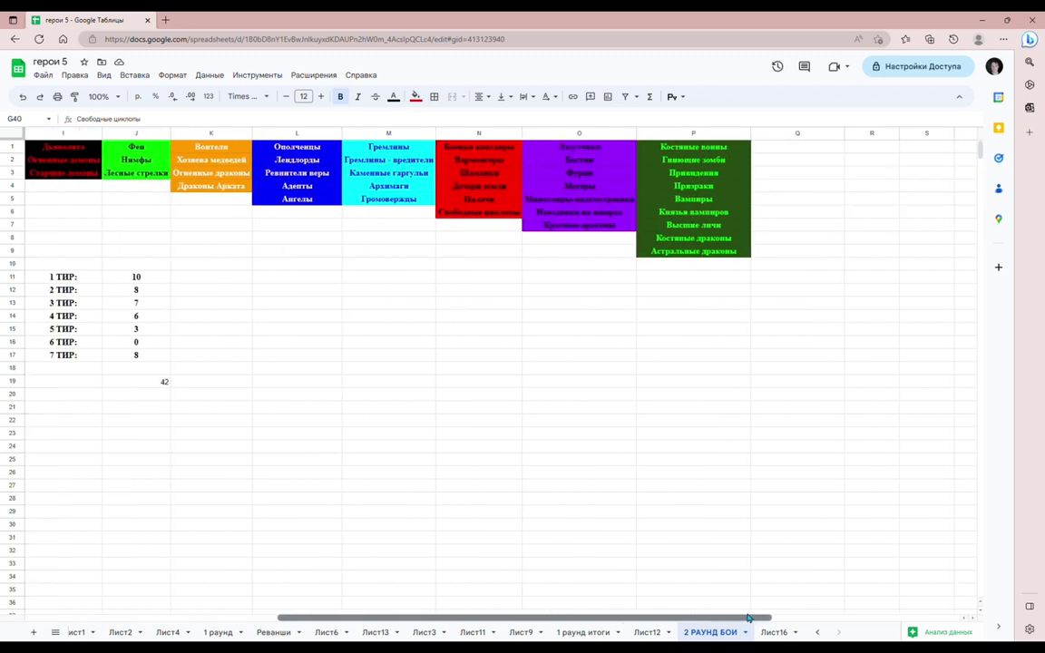
{"action": "left_click_drag", "start_coordinate": [590, 226], "coordinate": [591, 147]}
Step: Examine the row 29 matchup of the purple winner Лазутчики against Дриады
{"action": "left_click_drag", "start_coordinate": [642, 618], "coordinate": [424, 619]}
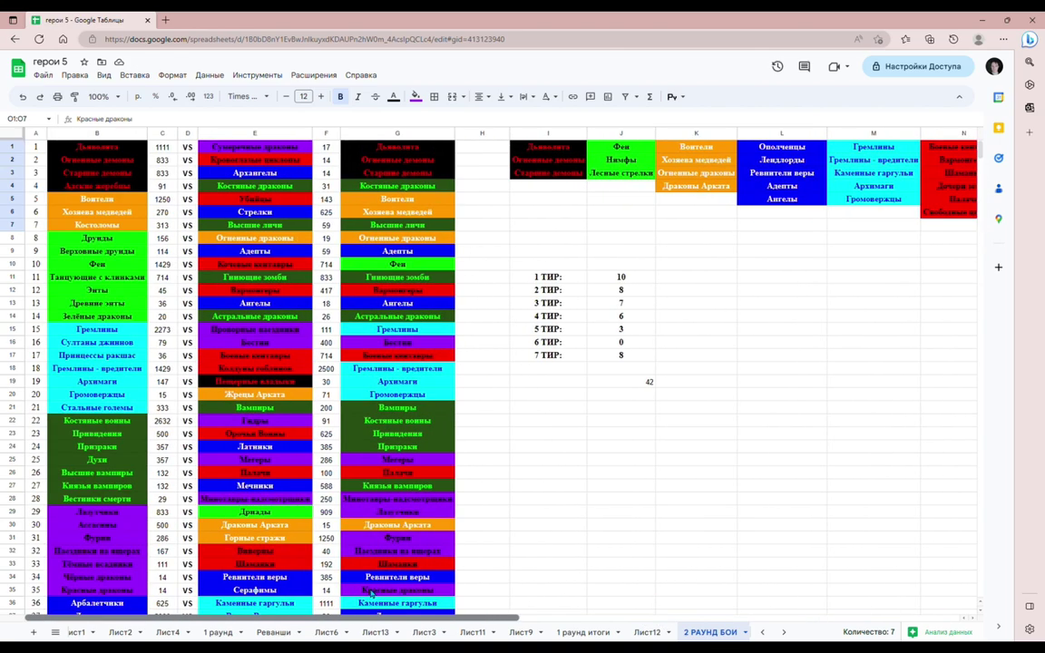
{"action": "scroll", "coordinate": [573, 458], "scroll_direction": "down", "scroll_amount": 5}
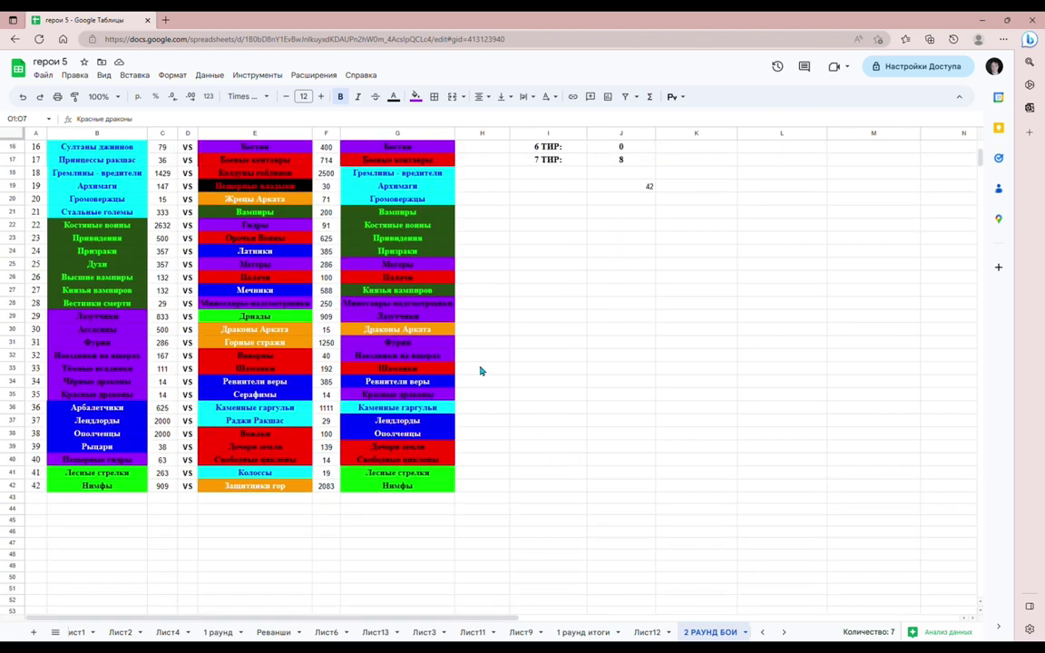
{"action": "left_click", "coordinate": [396, 317]}
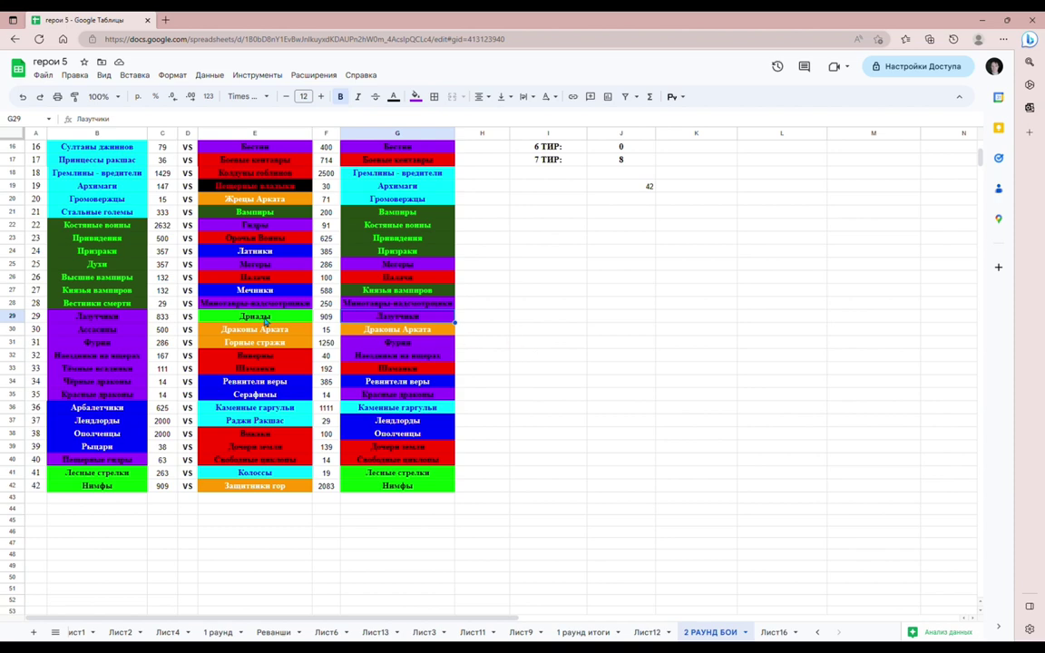
{"action": "key", "text": "Left"}
{"action": "key", "text": "Left"}
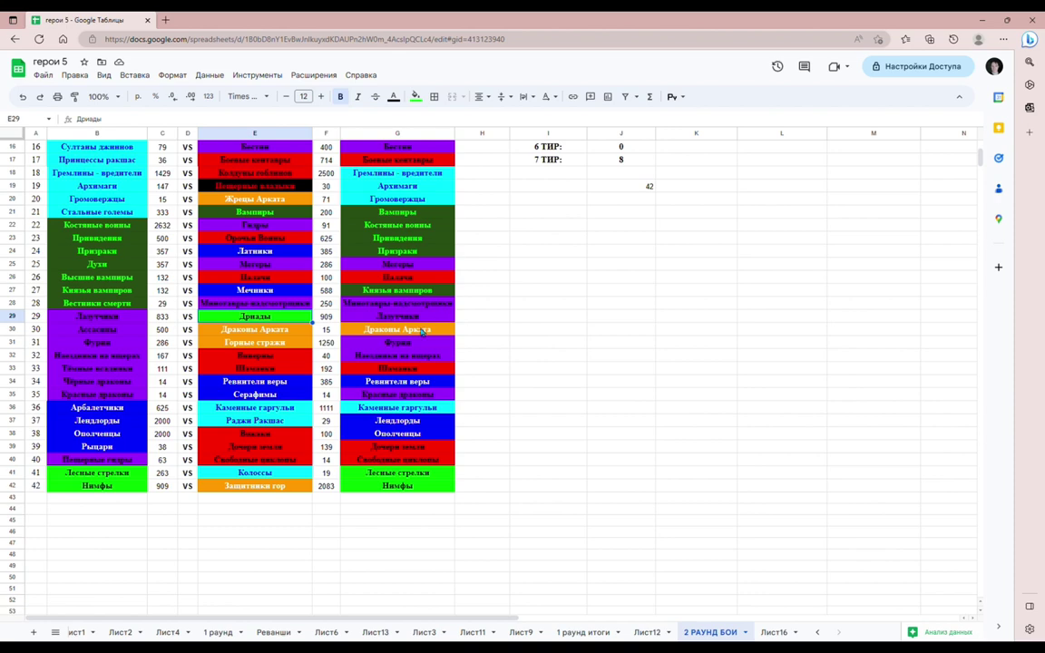
{"action": "left_click", "coordinate": [138, 319]}
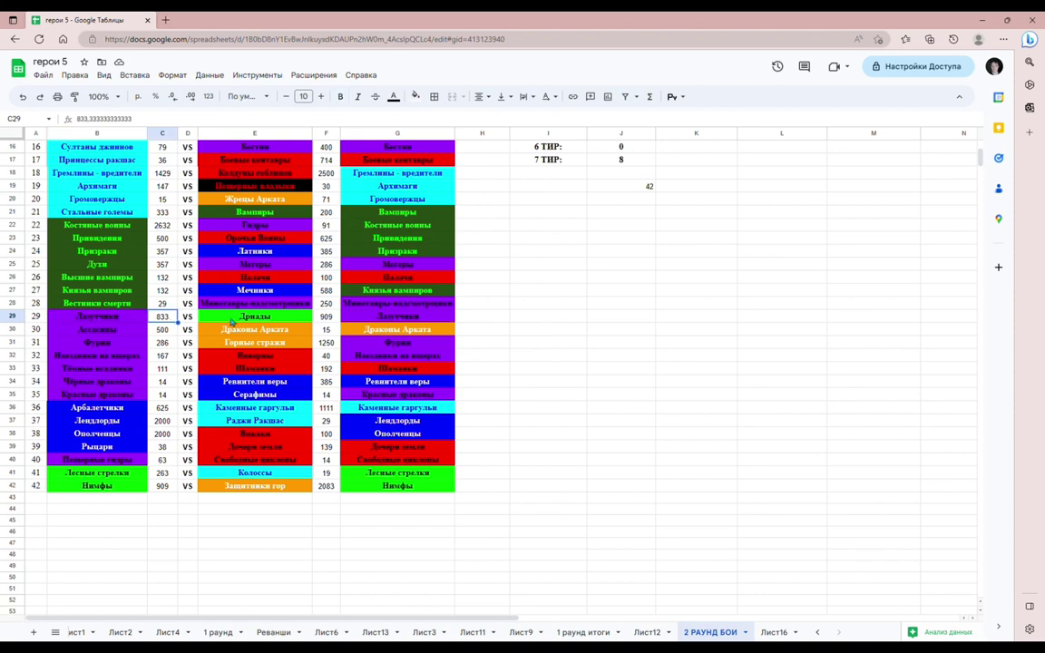
{"action": "left_click", "coordinate": [246, 320]}
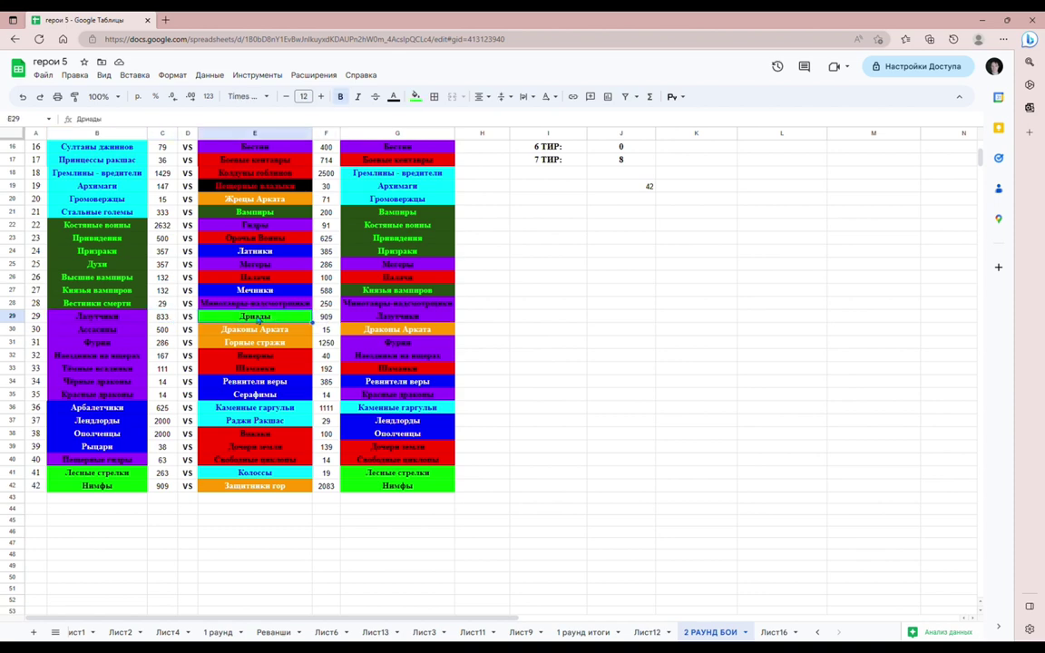
Step: Compare the unit counts of Лазутчики in C29 and Дриады in F29
{"action": "scroll", "coordinate": [252, 410], "scroll_direction": "up", "scroll_amount": 4}
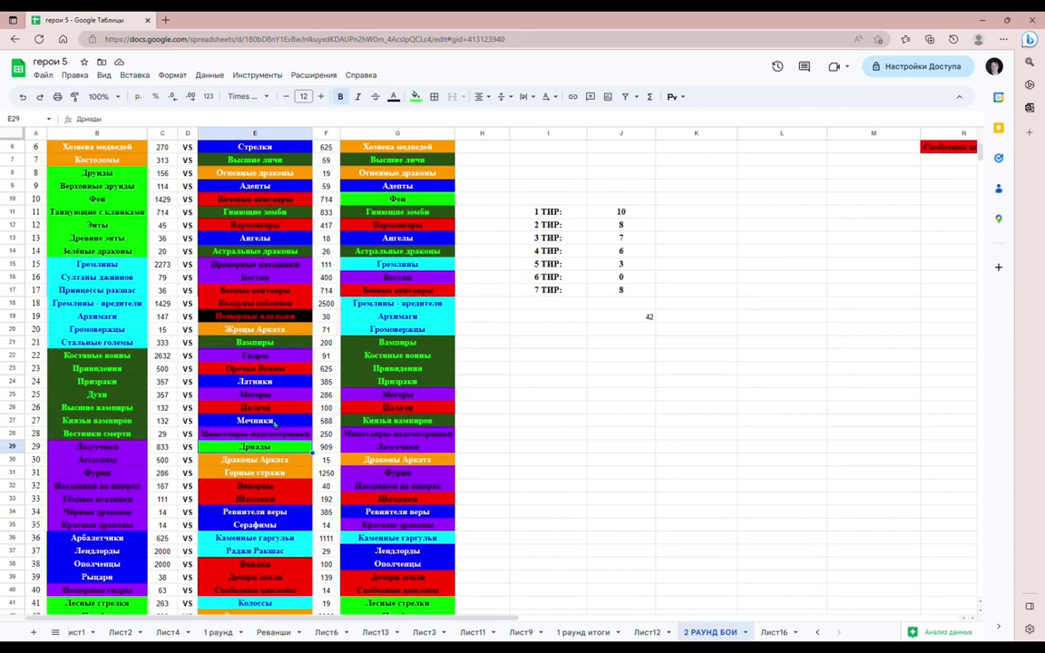
{"action": "scroll", "coordinate": [327, 299], "scroll_direction": "down", "scroll_amount": 5}
{"action": "left_click", "coordinate": [326, 290]}
{"action": "left_click", "coordinate": [162, 290]}
{"action": "left_click", "coordinate": [324, 290]}
{"action": "left_click", "coordinate": [162, 291]}
{"action": "left_click", "coordinate": [324, 290]}
{"action": "left_click", "coordinate": [159, 292]}
{"action": "left_click", "coordinate": [321, 296]}
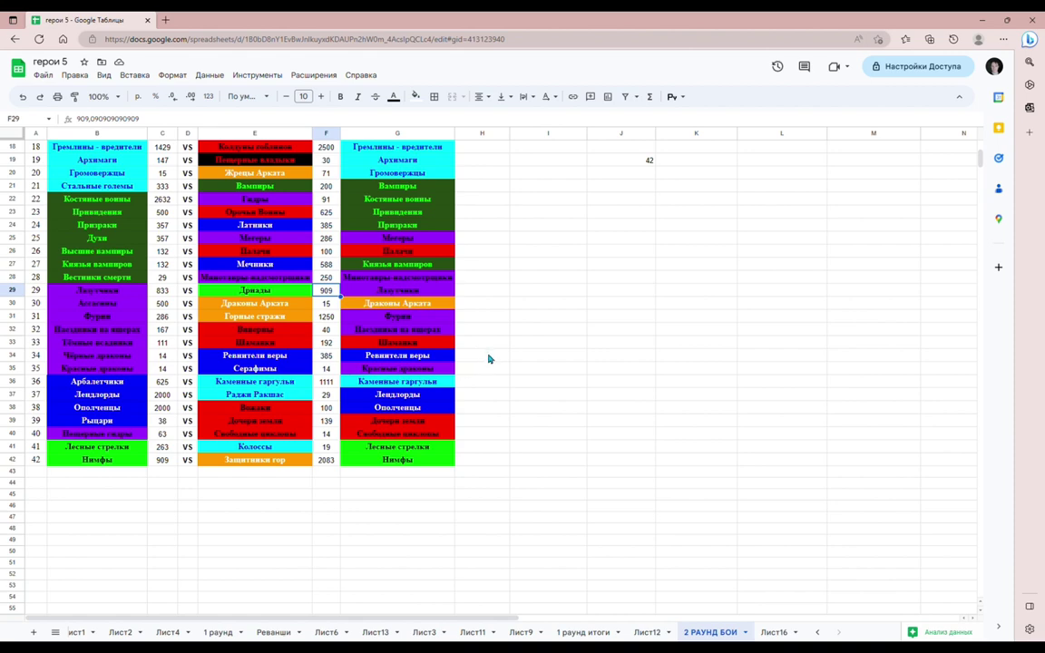
Step: Review the purple winners Бестии, Фурии and Мегеры in O2:O4
{"action": "scroll", "coordinate": [495, 471], "scroll_direction": "up", "scroll_amount": 5}
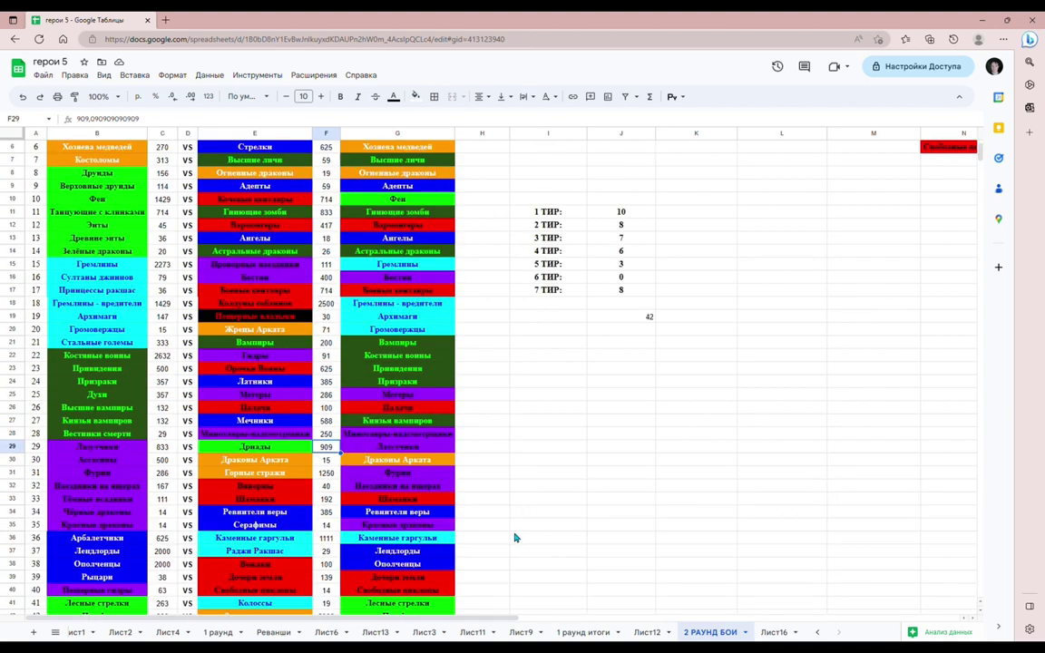
{"action": "left_click_drag", "start_coordinate": [469, 624], "coordinate": [744, 626]}
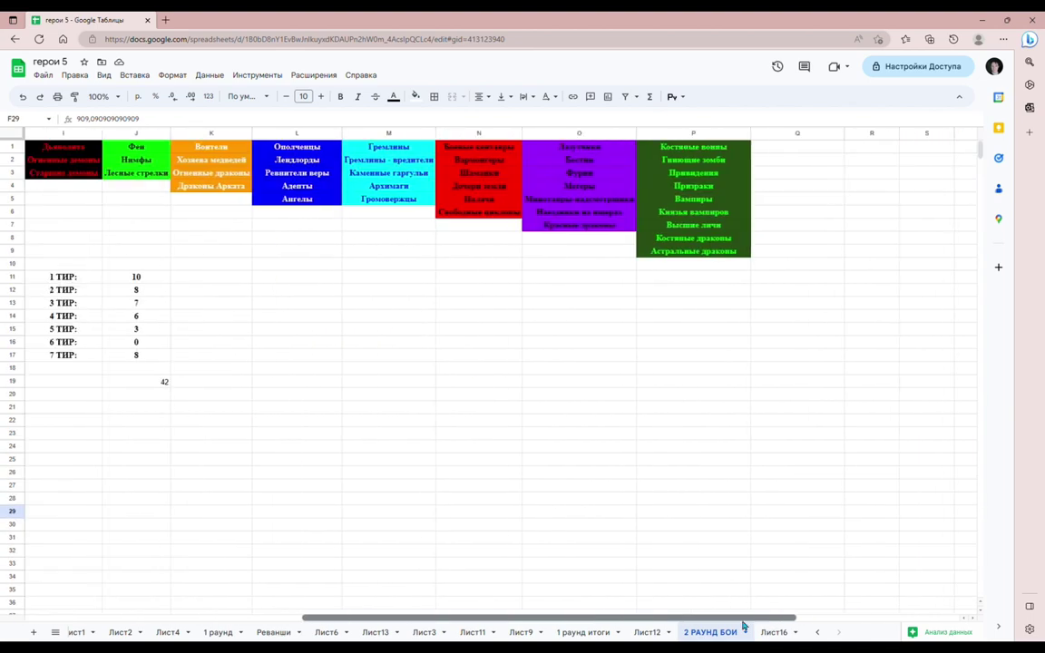
{"action": "left_click_drag", "start_coordinate": [572, 161], "coordinate": [581, 186]}
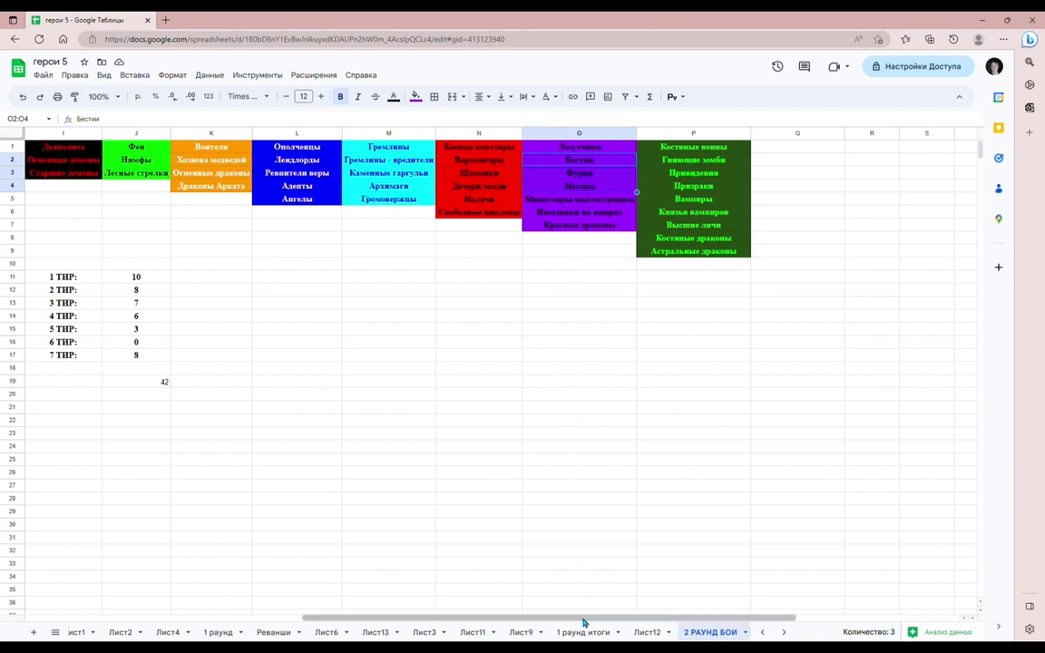
{"action": "left_click_drag", "start_coordinate": [585, 622], "coordinate": [561, 620]}
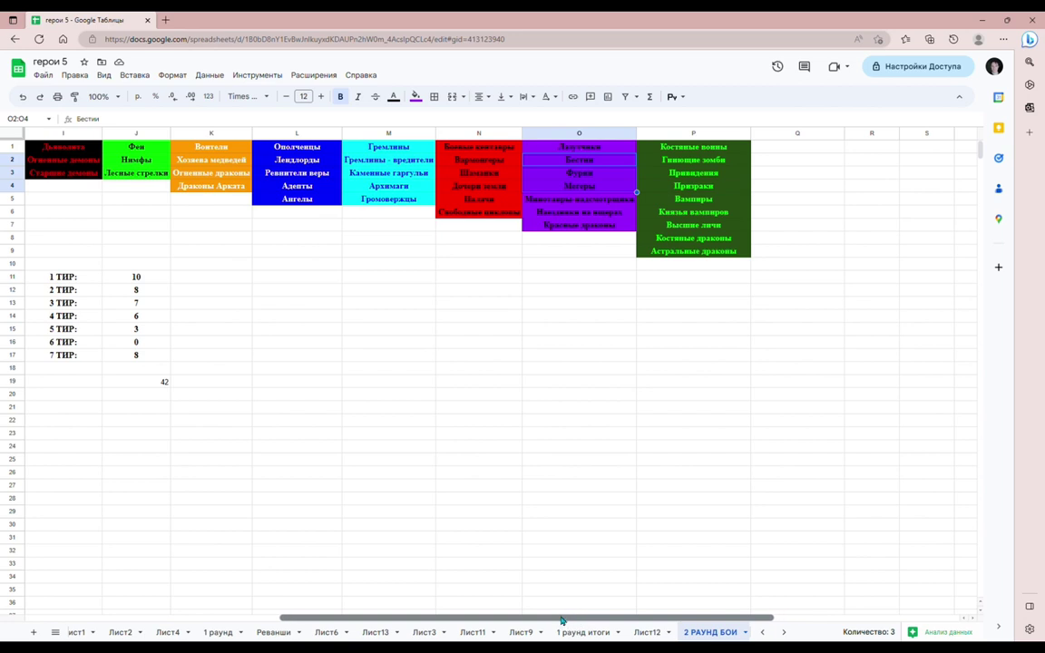
{"action": "left_click_drag", "start_coordinate": [562, 620], "coordinate": [547, 623]}
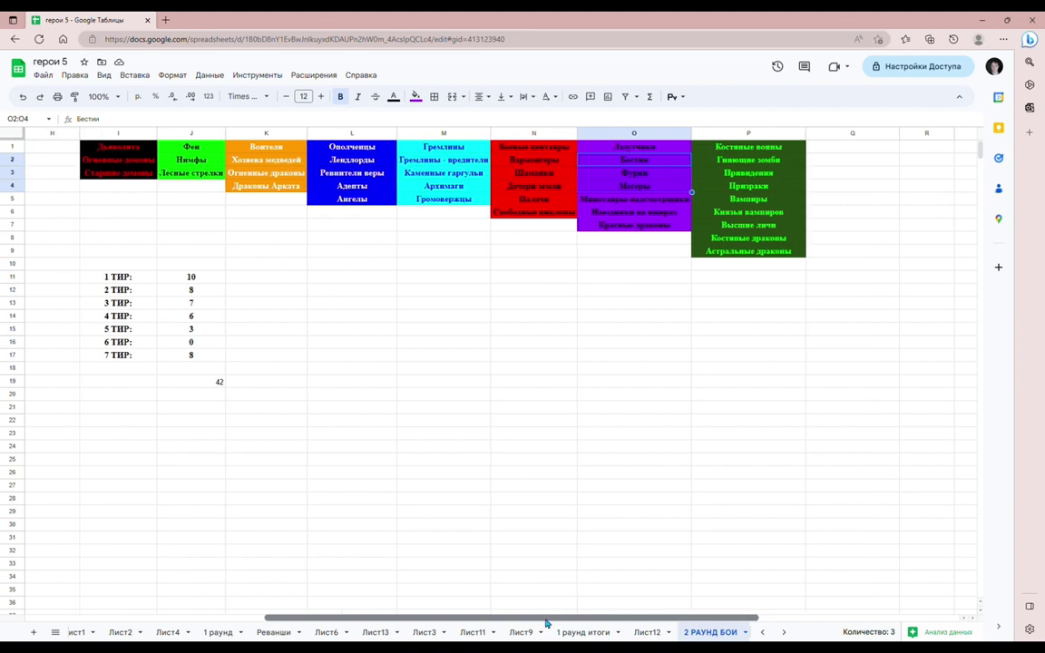
{"action": "left_click_drag", "start_coordinate": [547, 622], "coordinate": [518, 625]}
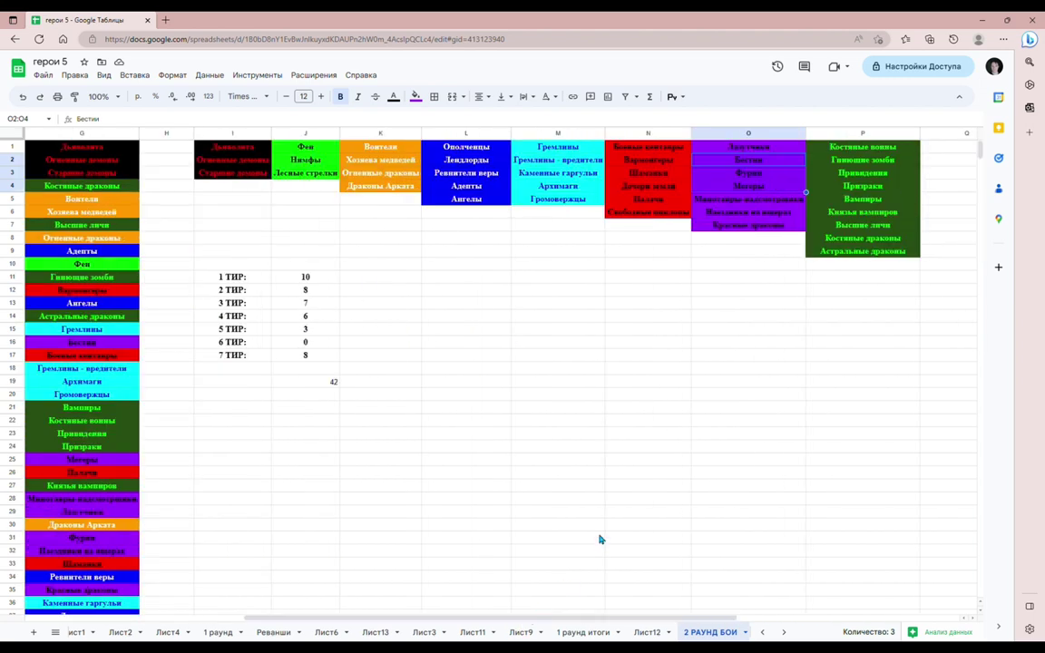
Step: Check the purple winner Минотавры-надсмотрщики in O5 against its row 28 opponent, Вестники смерти
{"action": "left_click", "coordinate": [699, 200]}
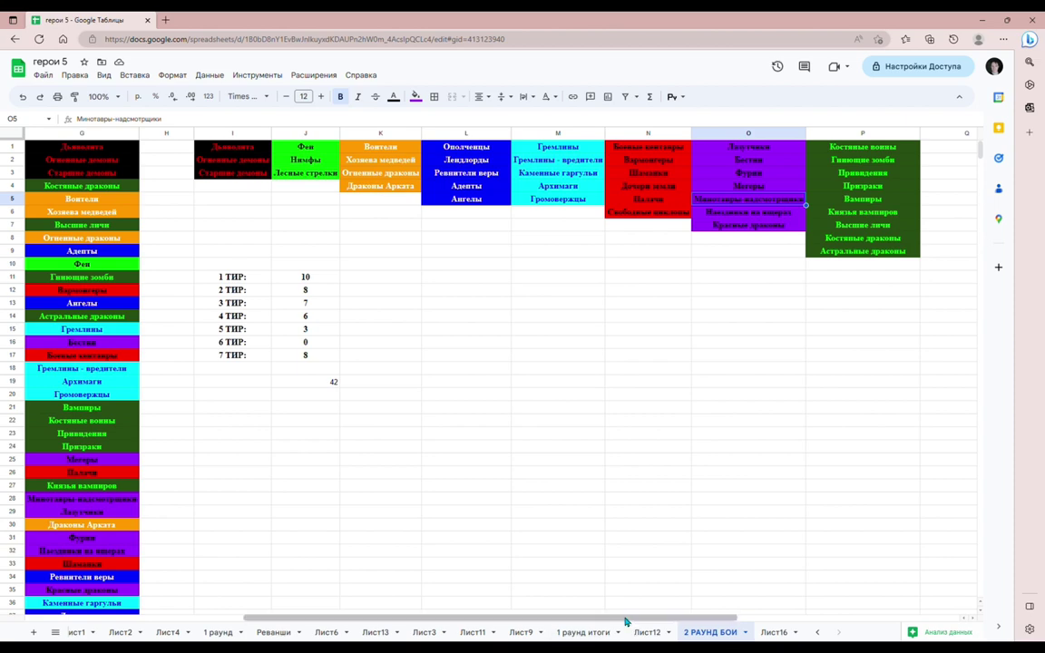
{"action": "left_click_drag", "start_coordinate": [626, 622], "coordinate": [381, 622]}
{"action": "scroll", "coordinate": [532, 514], "scroll_direction": "down", "scroll_amount": 3}
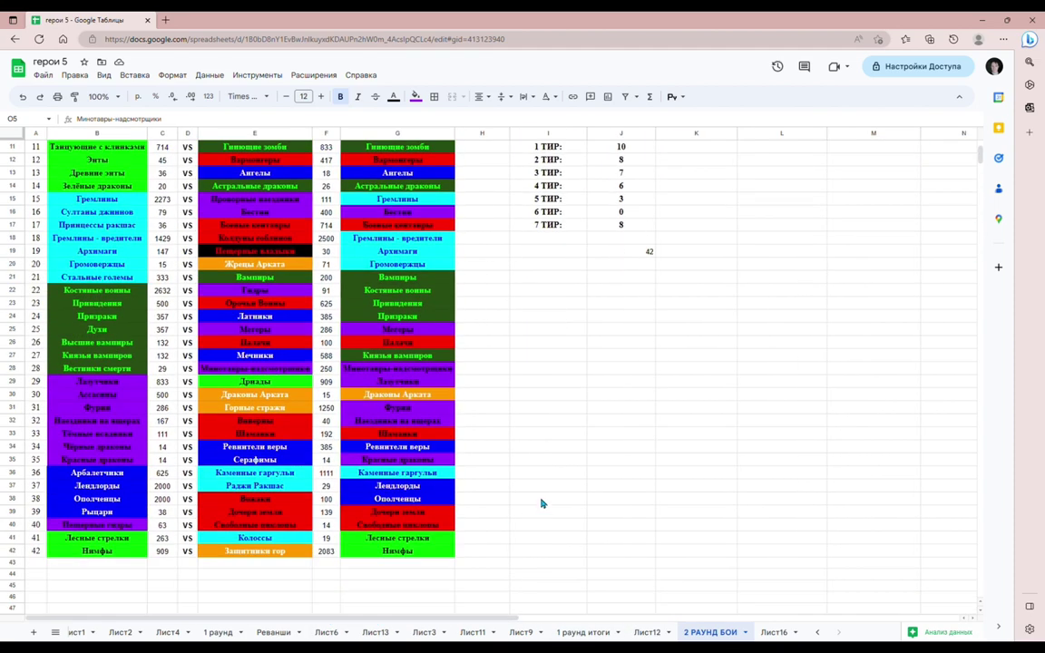
{"action": "left_click", "coordinate": [86, 370]}
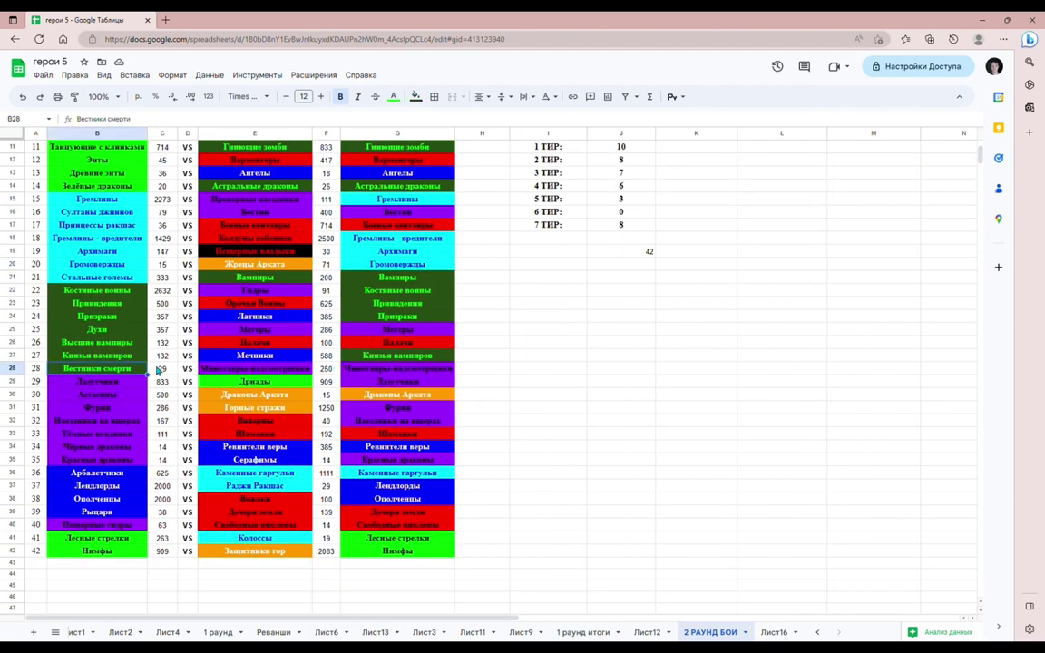
{"action": "left_click", "coordinate": [254, 369]}
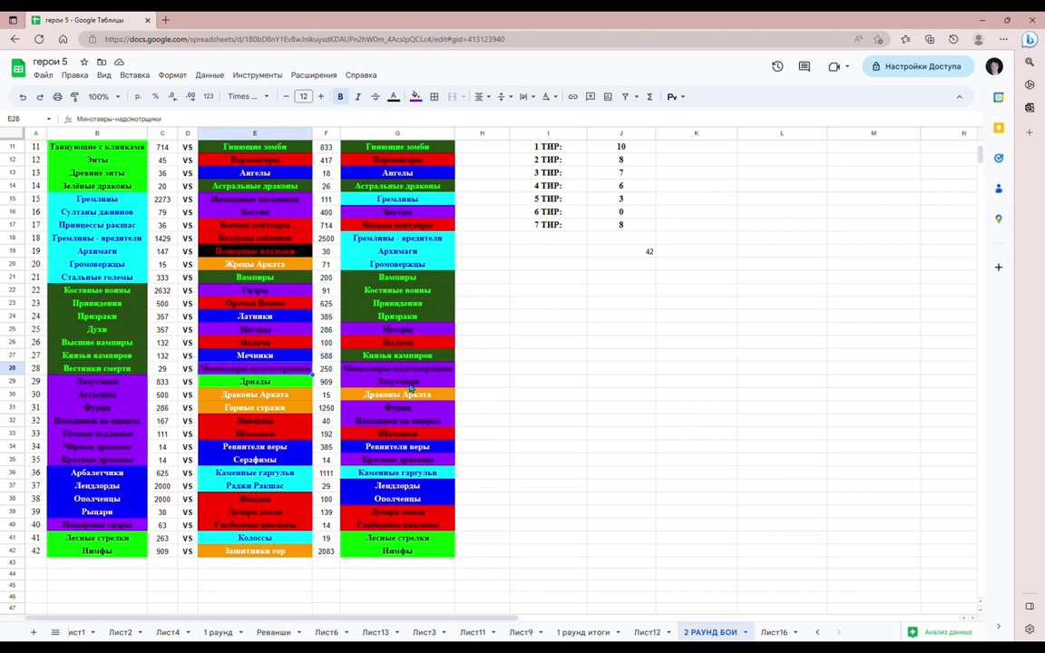
Step: Check the purple winners Красные драконы in O7 and Наездники на ящерах in O6
{"action": "left_click_drag", "start_coordinate": [396, 621], "coordinate": [576, 520]}
{"action": "scroll", "coordinate": [569, 482], "scroll_direction": "up", "scroll_amount": 3}
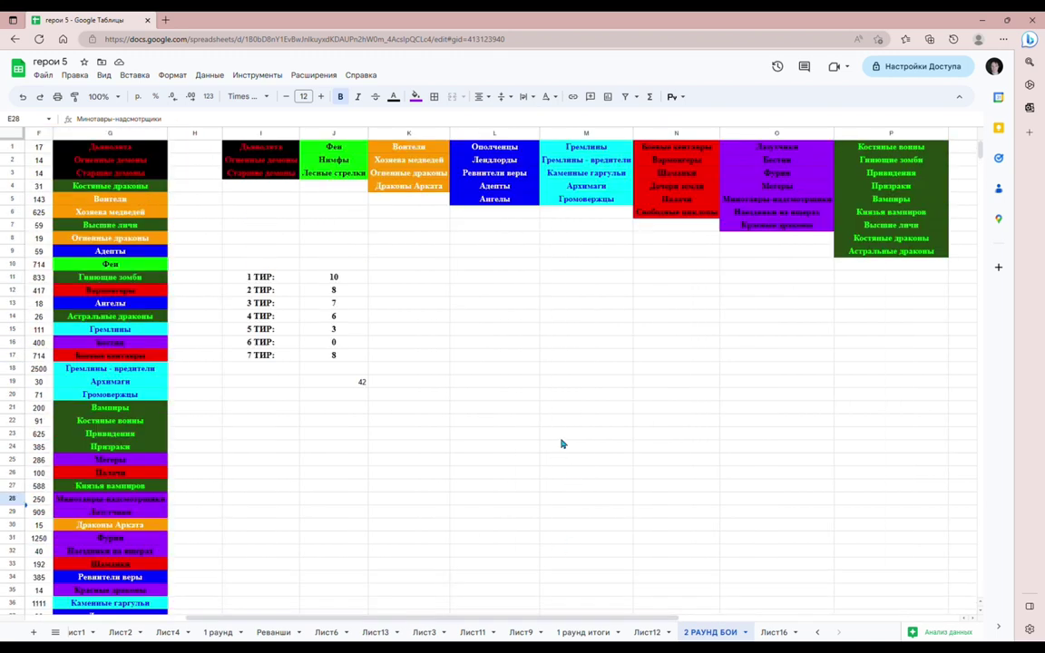
{"action": "left_click", "coordinate": [756, 227]}
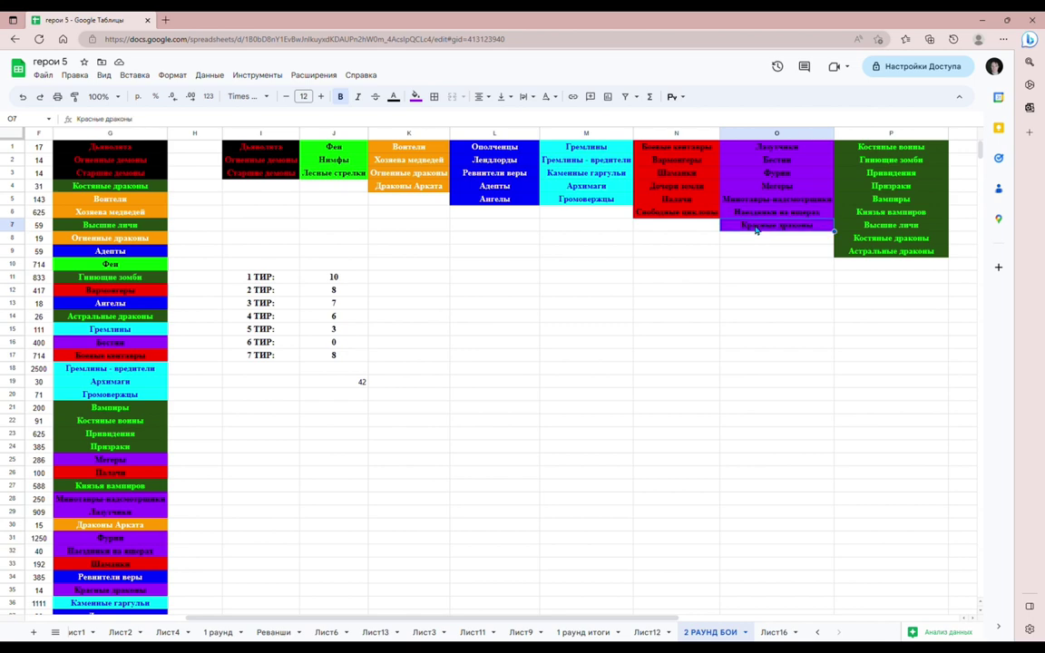
{"action": "left_click", "coordinate": [768, 215]}
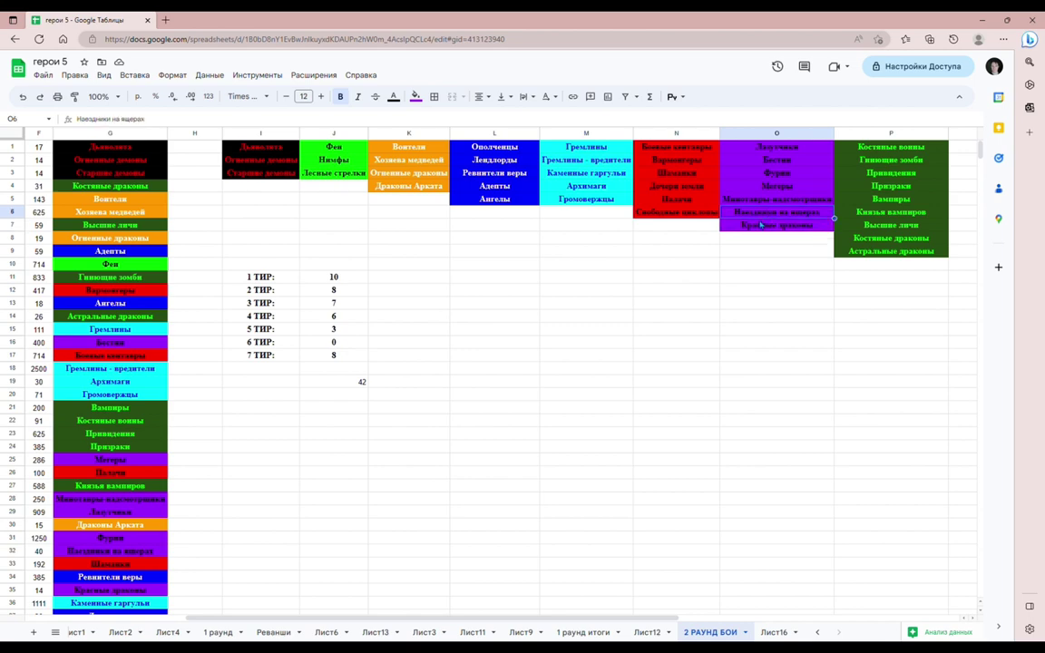
Step: Examine the row 32 matchup of Наездники на ящерах and the neighbouring Тёмные всадники entry in B33
{"action": "left_click_drag", "start_coordinate": [625, 618], "coordinate": [381, 617]}
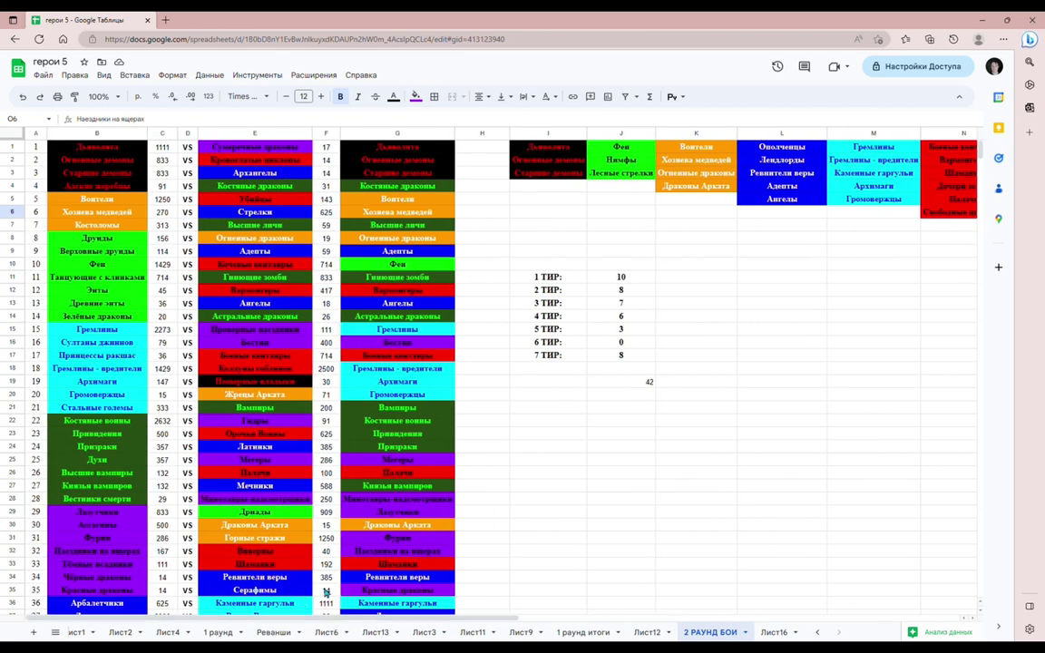
{"action": "scroll", "coordinate": [472, 508], "scroll_direction": "down", "scroll_amount": 4}
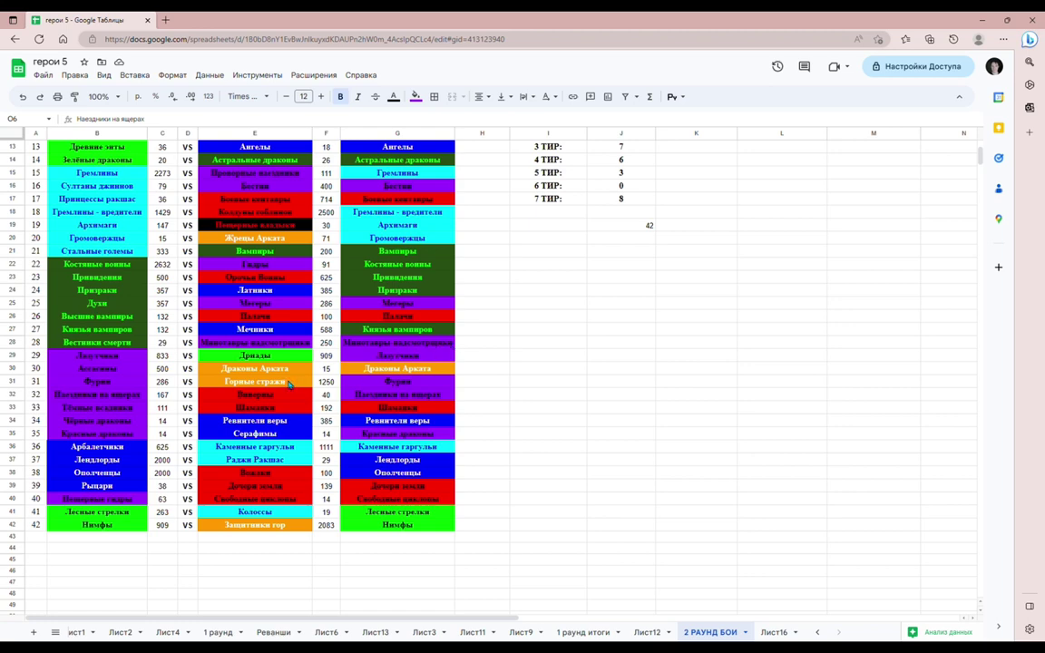
{"action": "left_click", "coordinate": [99, 395]}
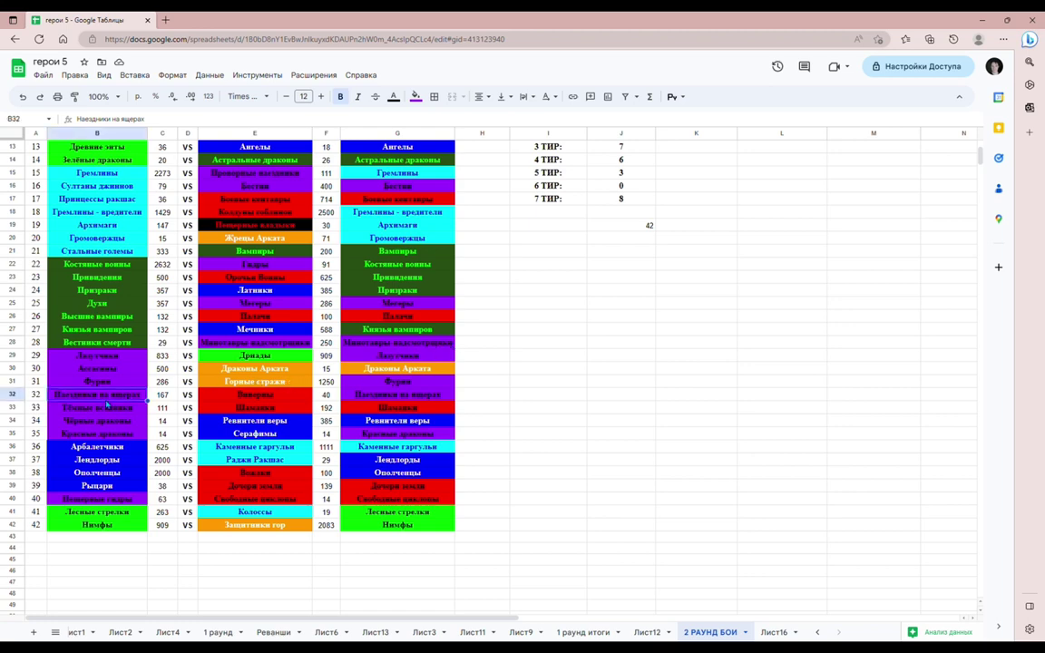
{"action": "left_click", "coordinate": [113, 410]}
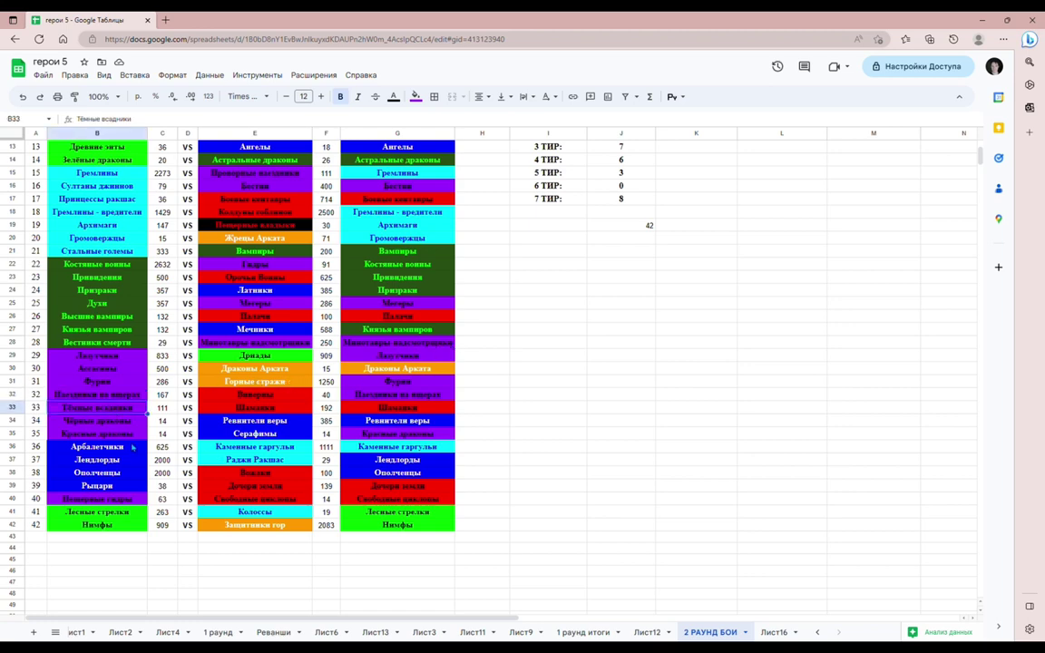
Step: Look over the colour-group winner lists and locate Наездники на ящерах among the battle results in G32
{"action": "scroll", "coordinate": [124, 360], "scroll_direction": "up", "scroll_amount": 4}
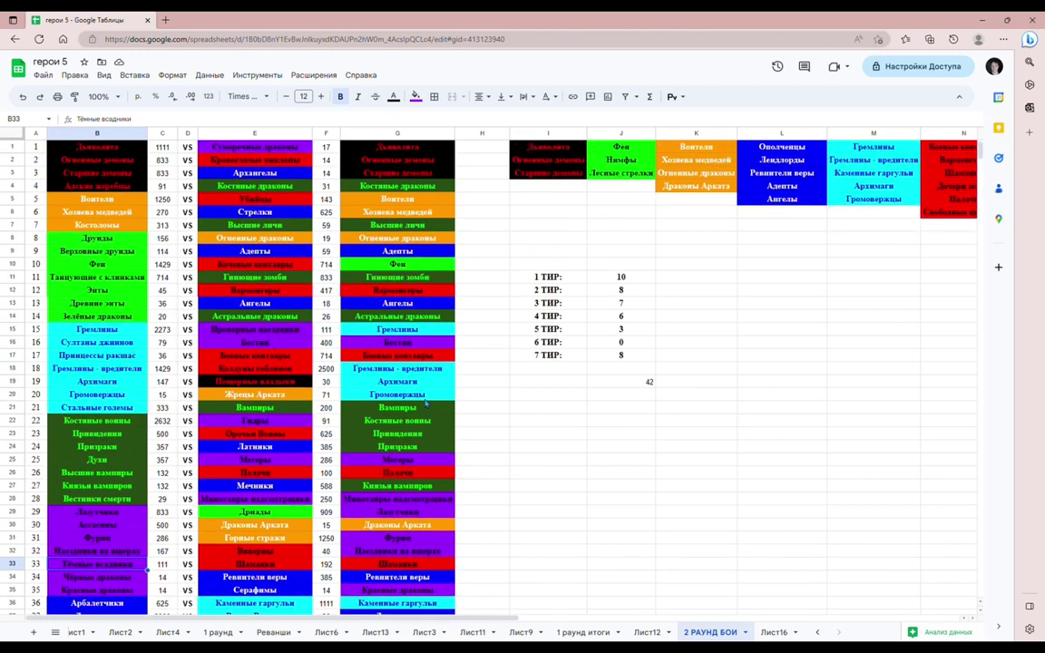
{"action": "left_click_drag", "start_coordinate": [381, 618], "coordinate": [649, 606]}
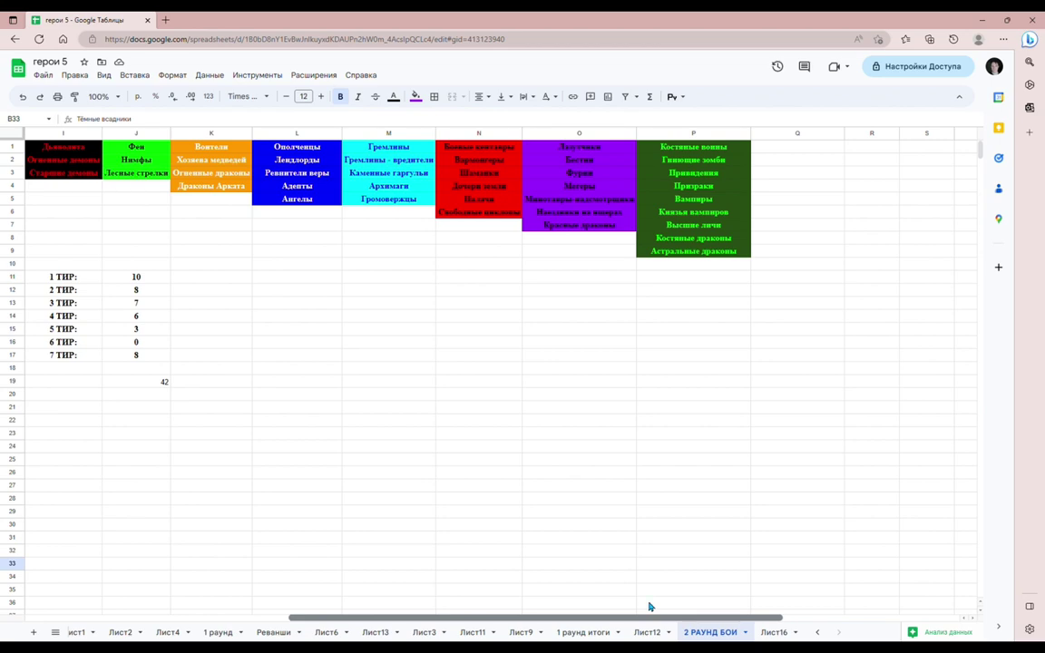
{"action": "left_click_drag", "start_coordinate": [650, 606], "coordinate": [381, 606]}
{"action": "scroll", "coordinate": [392, 490], "scroll_direction": "down", "scroll_amount": 2}
{"action": "left_click", "coordinate": [392, 490]}
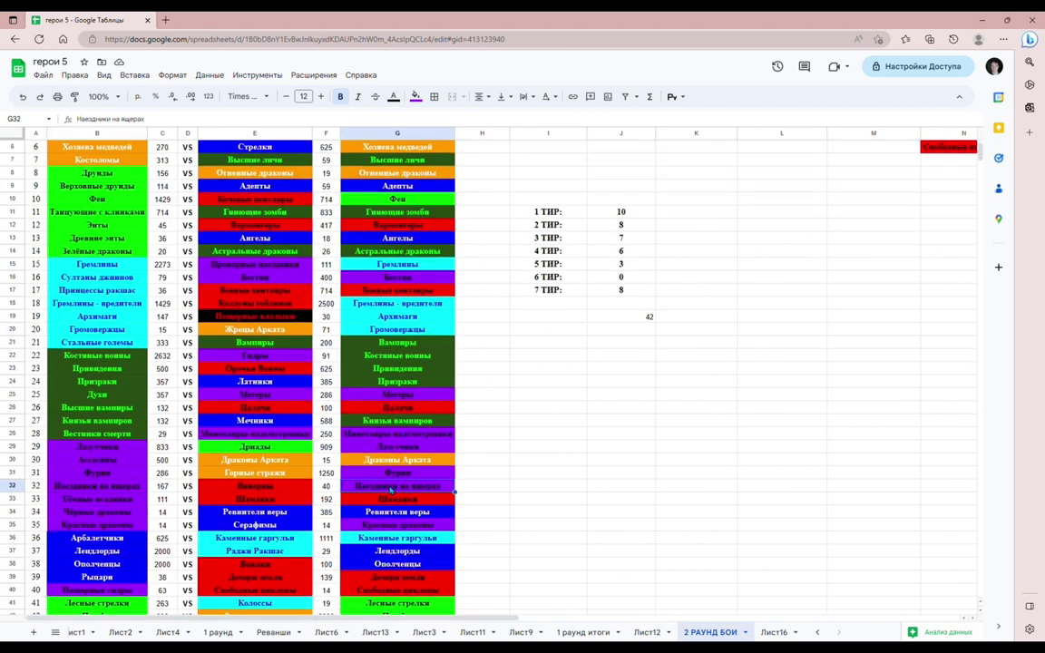
Step: Check the purple winner Красные драконы in O7 and look for its matchup in the battle table
{"action": "left_click_drag", "start_coordinate": [386, 618], "coordinate": [660, 618]}
{"action": "scroll", "coordinate": [644, 591], "scroll_direction": "up", "scroll_amount": 2}
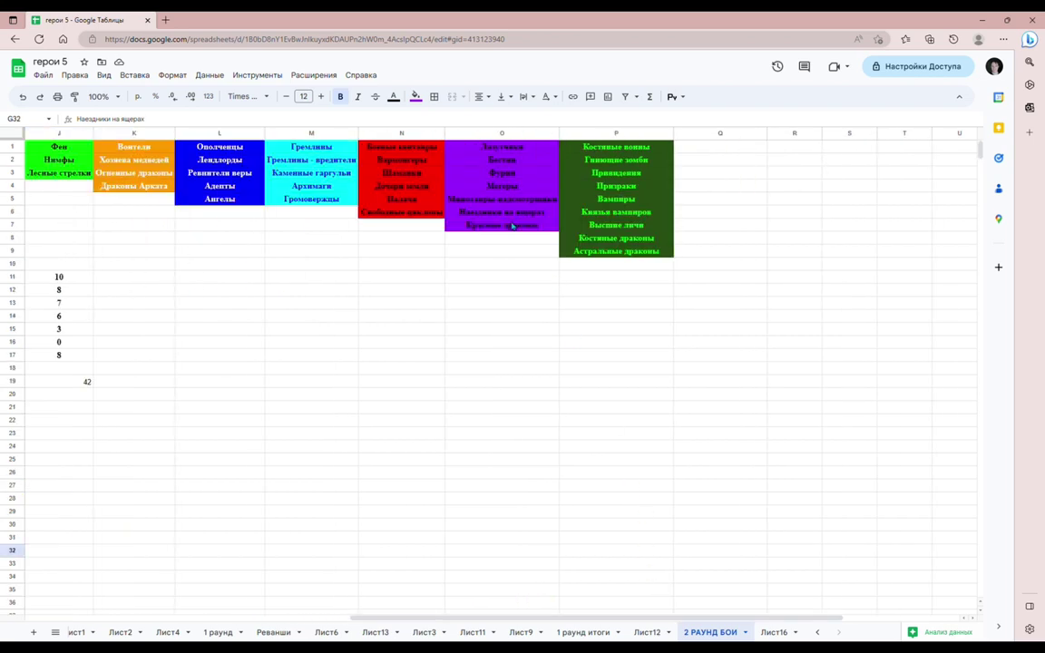
{"action": "left_click", "coordinate": [513, 226]}
{"action": "left_click_drag", "start_coordinate": [489, 616], "coordinate": [257, 602]}
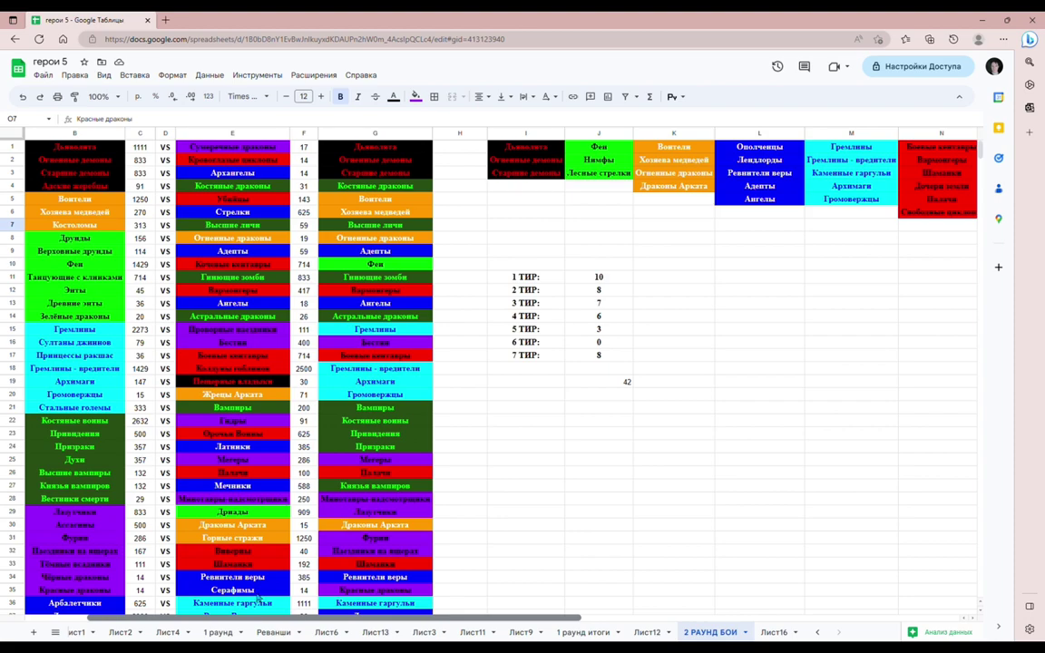
{"action": "scroll", "coordinate": [136, 535], "scroll_direction": "left", "scroll_amount": 1}
{"action": "scroll", "coordinate": [292, 510], "scroll_direction": "down", "scroll_amount": 1}
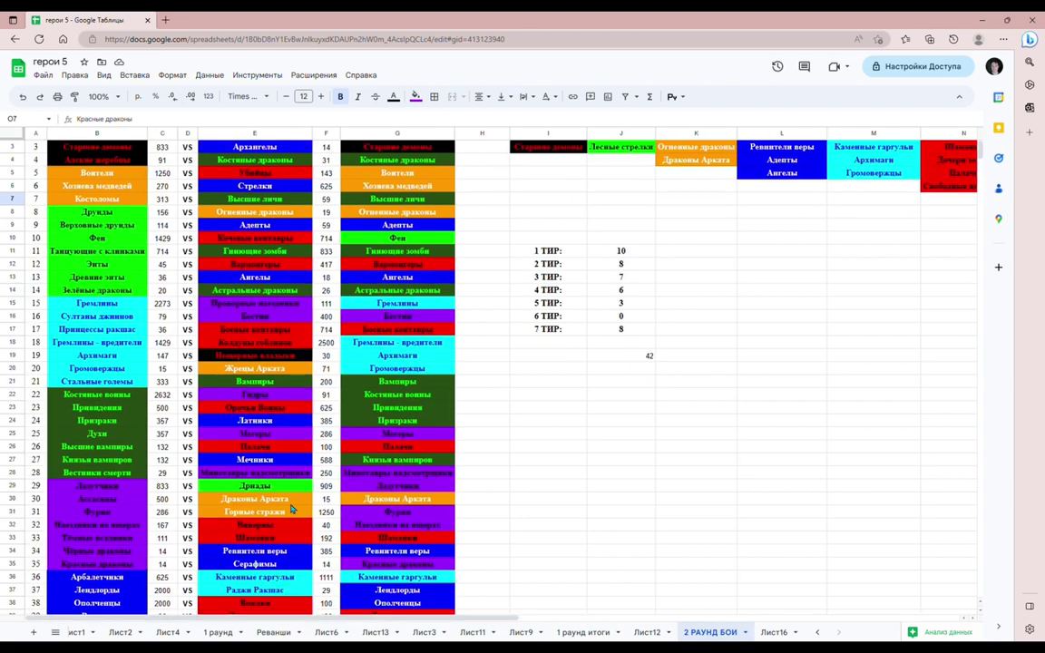
{"action": "scroll", "coordinate": [293, 510], "scroll_direction": "down", "scroll_amount": 3}
{"action": "scroll", "coordinate": [292, 509], "scroll_direction": "up", "scroll_amount": 4}
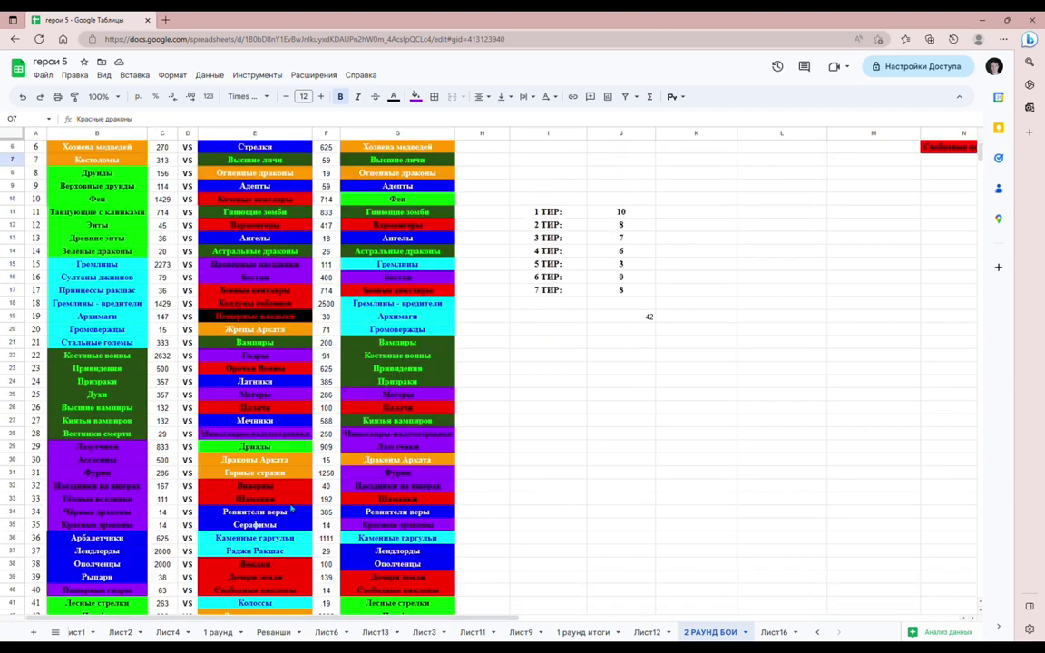
Step: Inspect Сумеречные драконы in E1, then the row 34 and 35 opponents Ревнители веры and Серафимы
{"action": "left_click", "coordinate": [247, 150]}
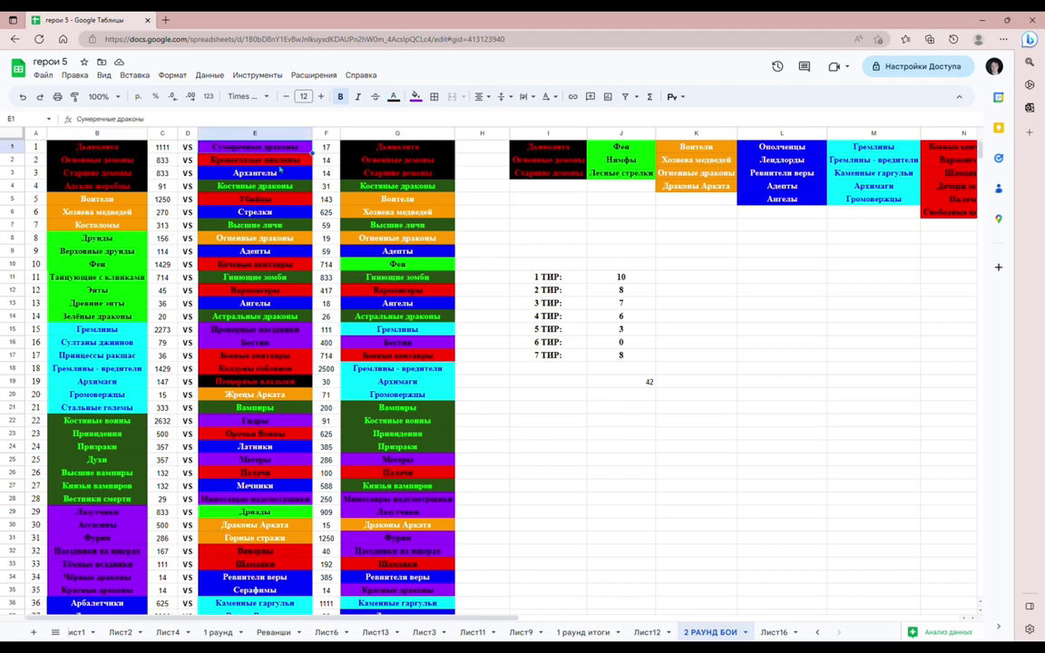
{"action": "scroll", "coordinate": [293, 399], "scroll_direction": "down", "scroll_amount": 6}
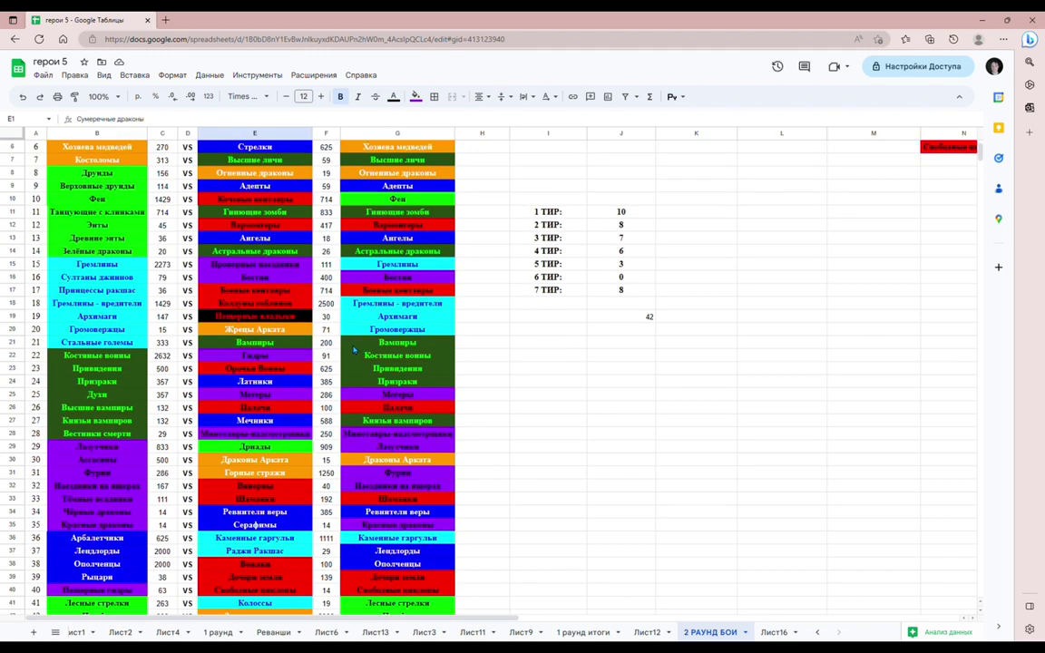
{"action": "left_click", "coordinate": [293, 355]}
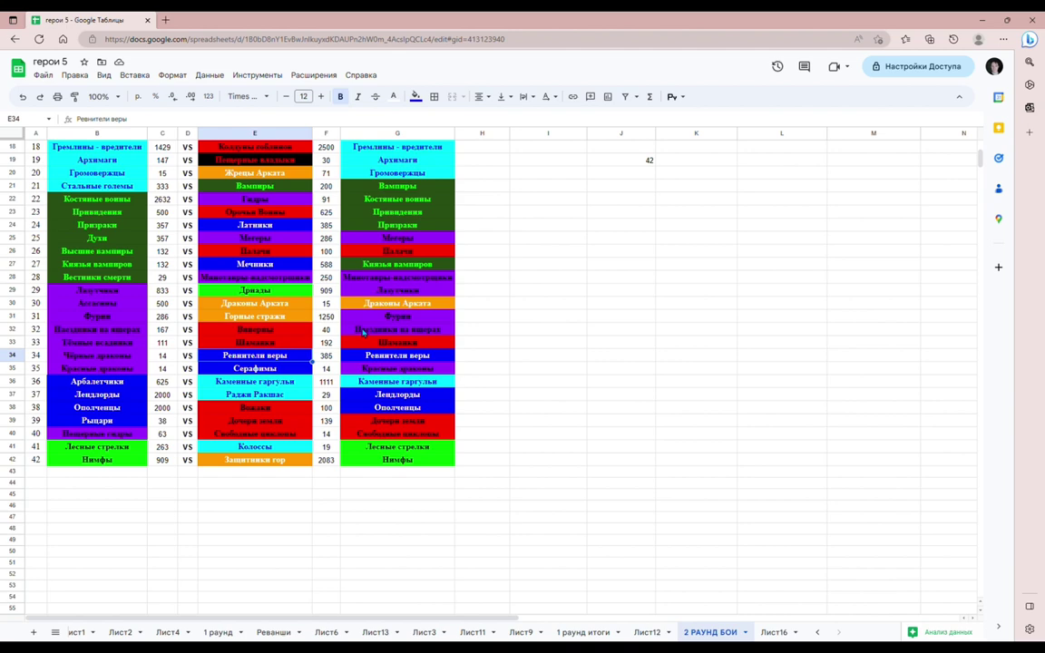
{"action": "key", "text": "Down"}
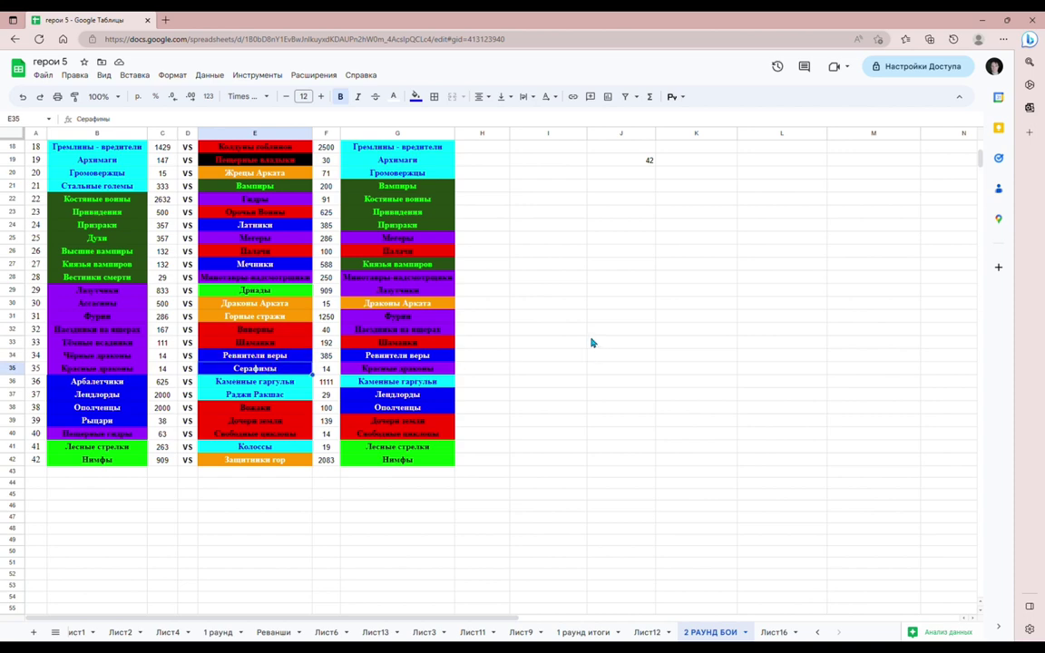
Step: Compare the full purple winner list in column O with the battle table down to row 42
{"action": "scroll", "coordinate": [591, 343], "scroll_direction": "up", "scroll_amount": 5}
{"action": "scroll", "coordinate": [545, 544], "scroll_direction": "right", "scroll_amount": 8}
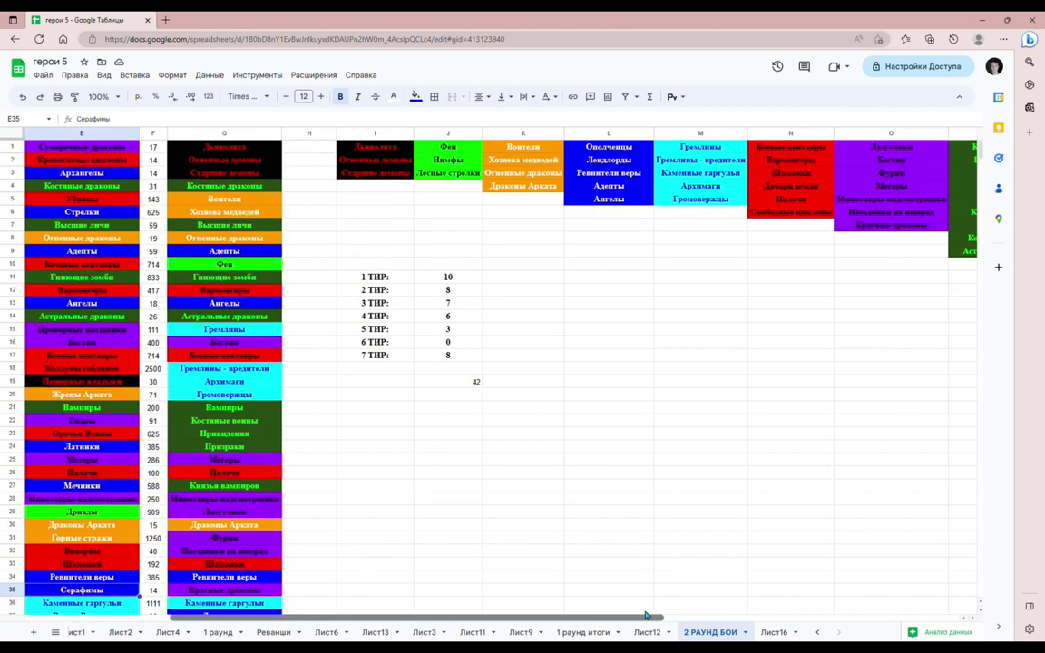
{"action": "mouse_move", "coordinate": [695, 620]}
{"action": "left_mouse_down"}
{"action": "mouse_move", "coordinate": [636, 620]}
{"action": "mouse_move", "coordinate": [691, 621]}
{"action": "left_mouse_up"}
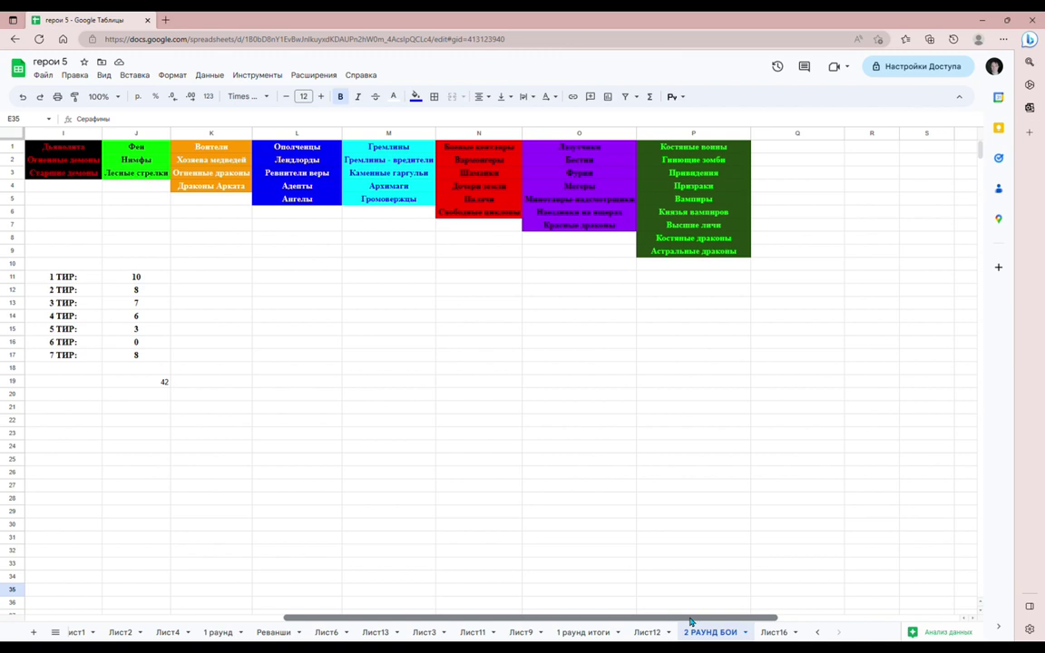
{"action": "left_click_drag", "start_coordinate": [691, 621], "coordinate": [723, 627]}
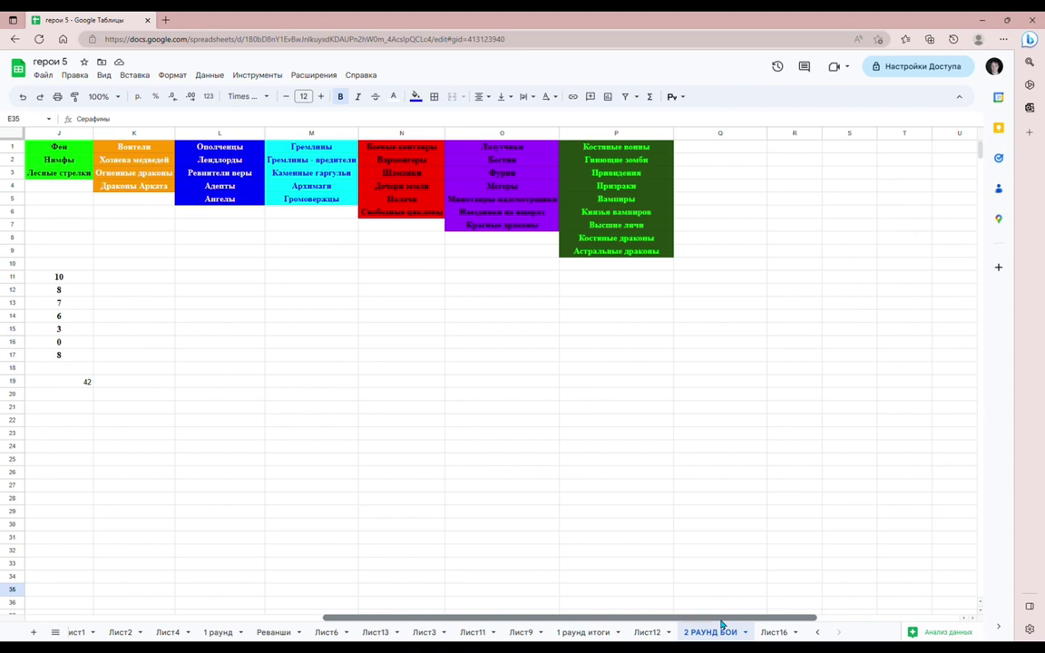
{"action": "left_click_drag", "start_coordinate": [724, 624], "coordinate": [383, 569]}
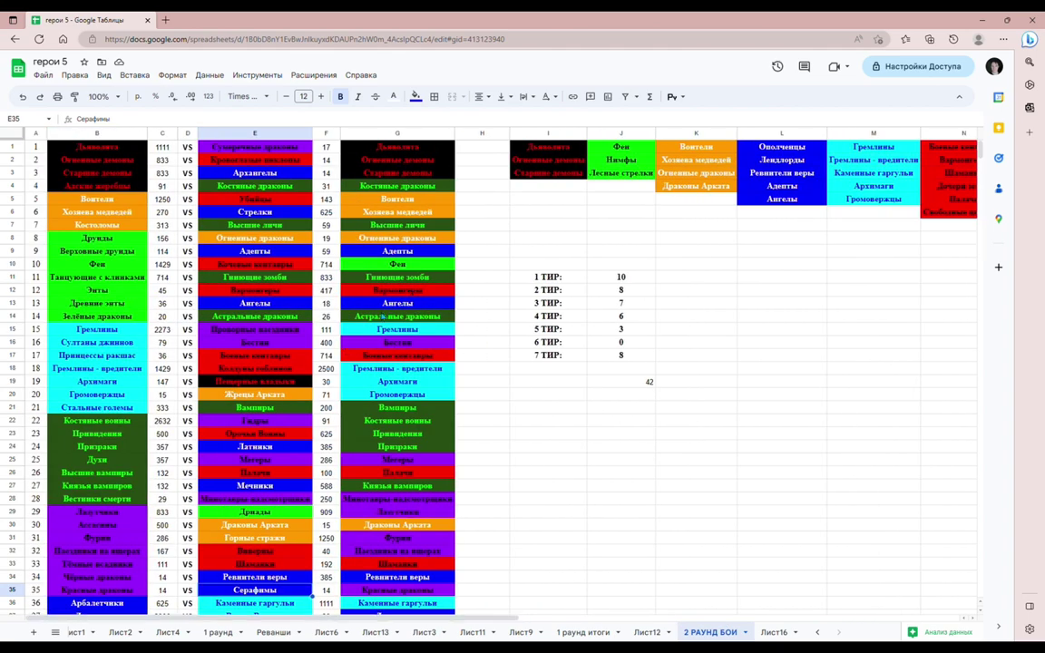
{"action": "scroll", "coordinate": [363, 345], "scroll_direction": "down", "scroll_amount": 1}
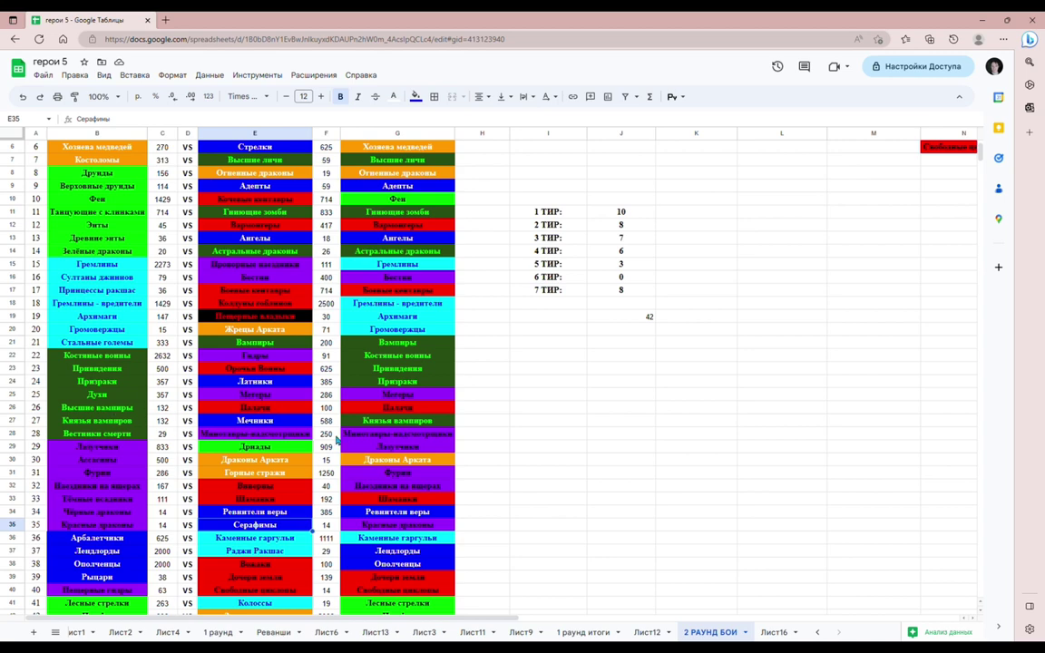
{"action": "scroll", "coordinate": [519, 476], "scroll_direction": "down", "scroll_amount": 4}
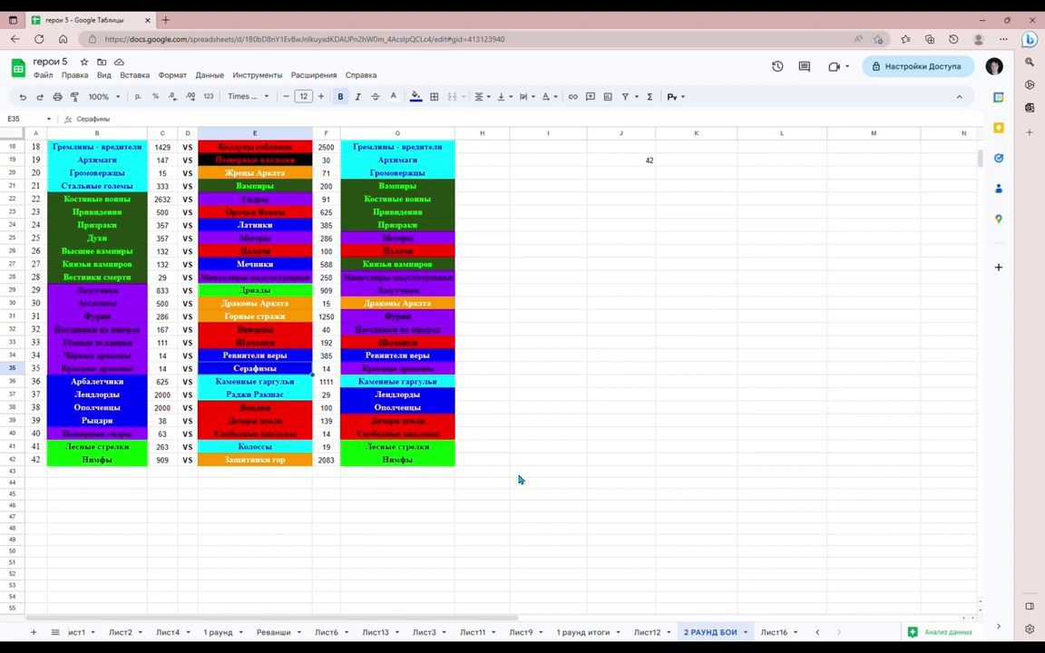
{"action": "scroll", "coordinate": [522, 476], "scroll_direction": "up", "scroll_amount": 6}
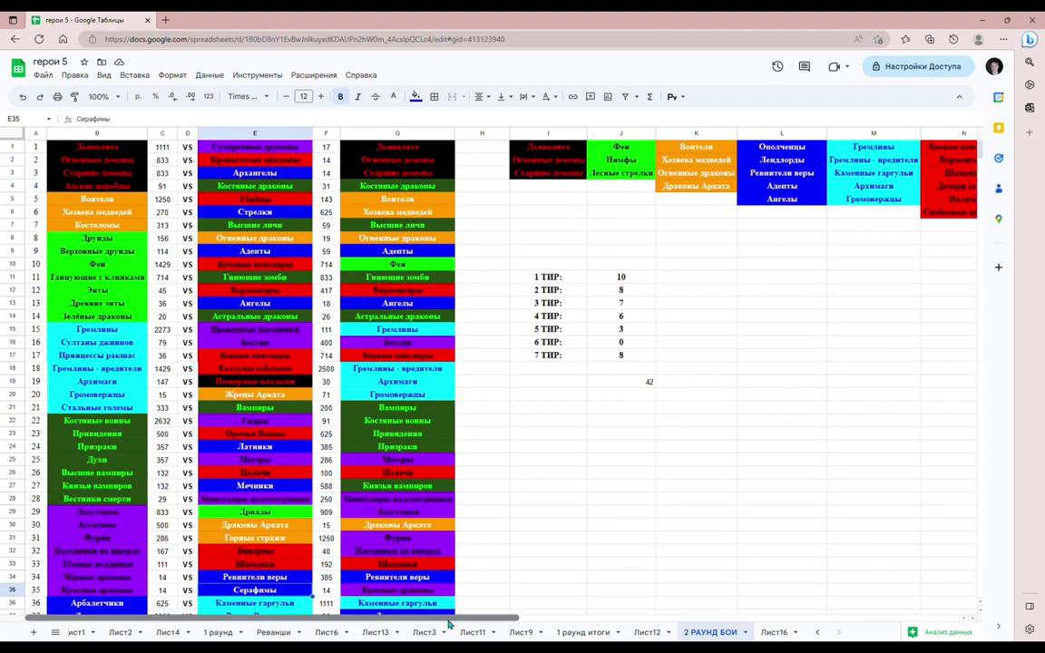
Step: Review the dark green winners Костяные воины, Гниющие зомби and Привидения in P1:P3 alongside the battle table
{"action": "scroll", "coordinate": [448, 625], "scroll_direction": "right", "scroll_amount": 5}
{"action": "left_click", "coordinate": [696, 145]}
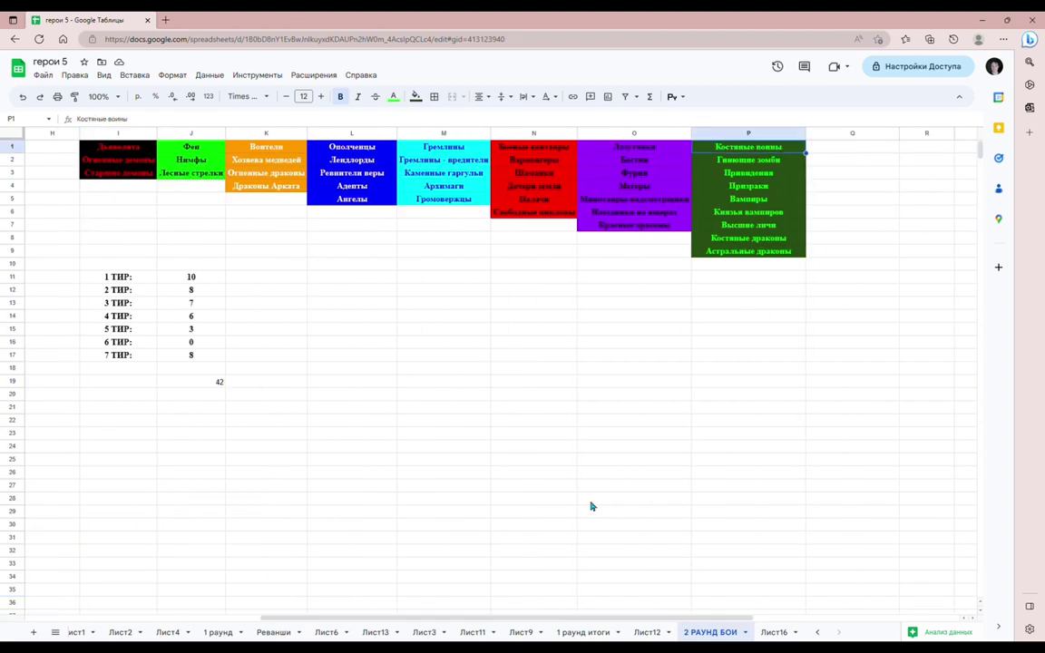
{"action": "left_click", "coordinate": [742, 160]}
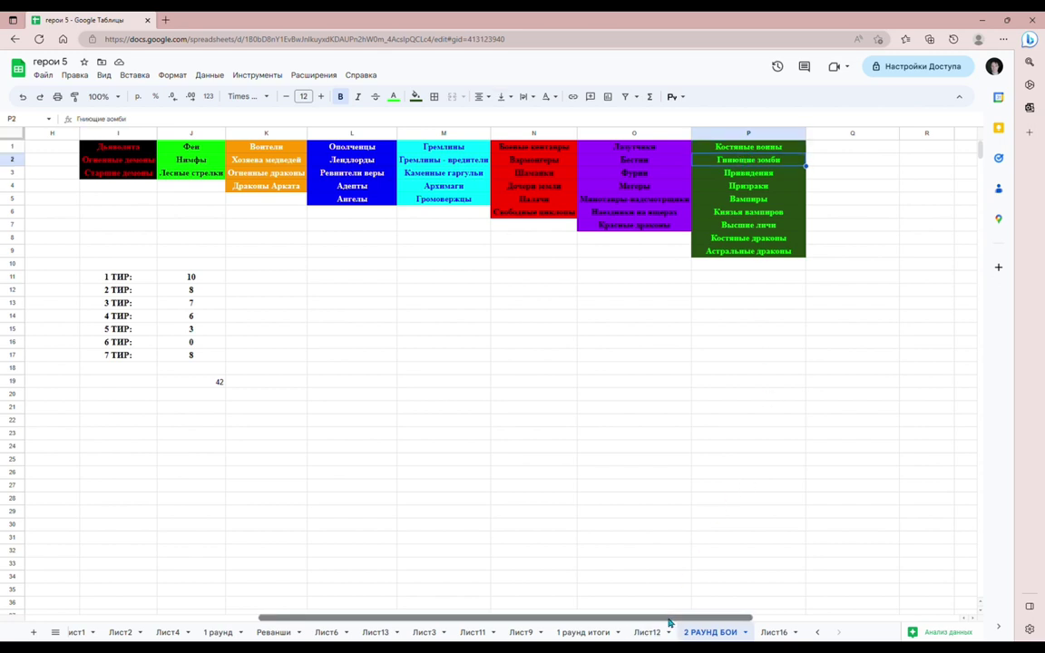
{"action": "left_click_drag", "start_coordinate": [669, 622], "coordinate": [694, 622]}
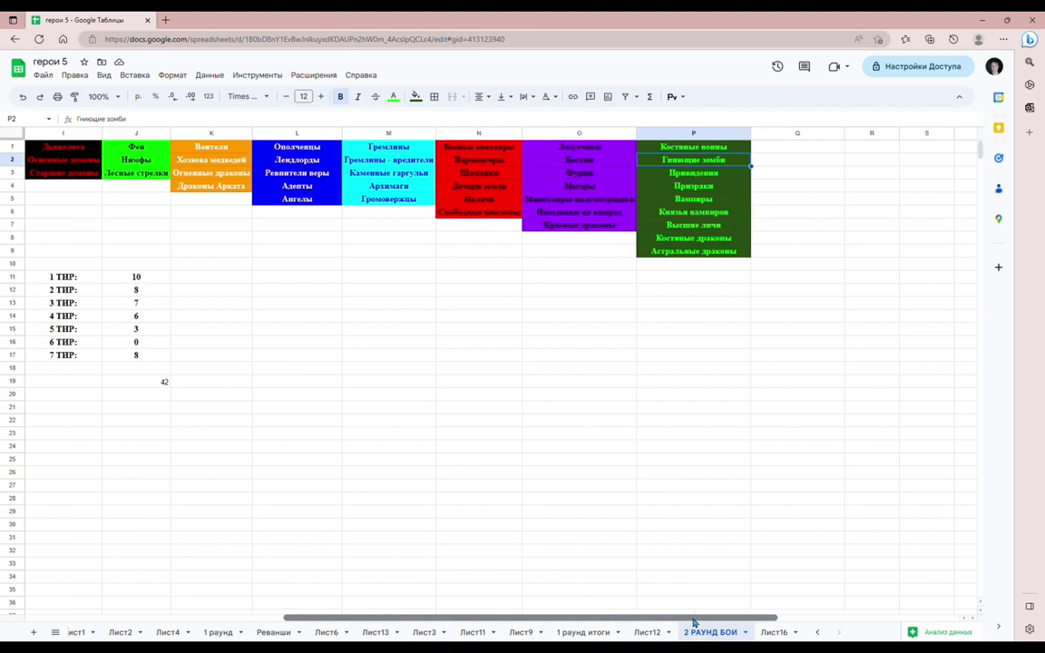
{"action": "left_click_drag", "start_coordinate": [694, 622], "coordinate": [669, 622]}
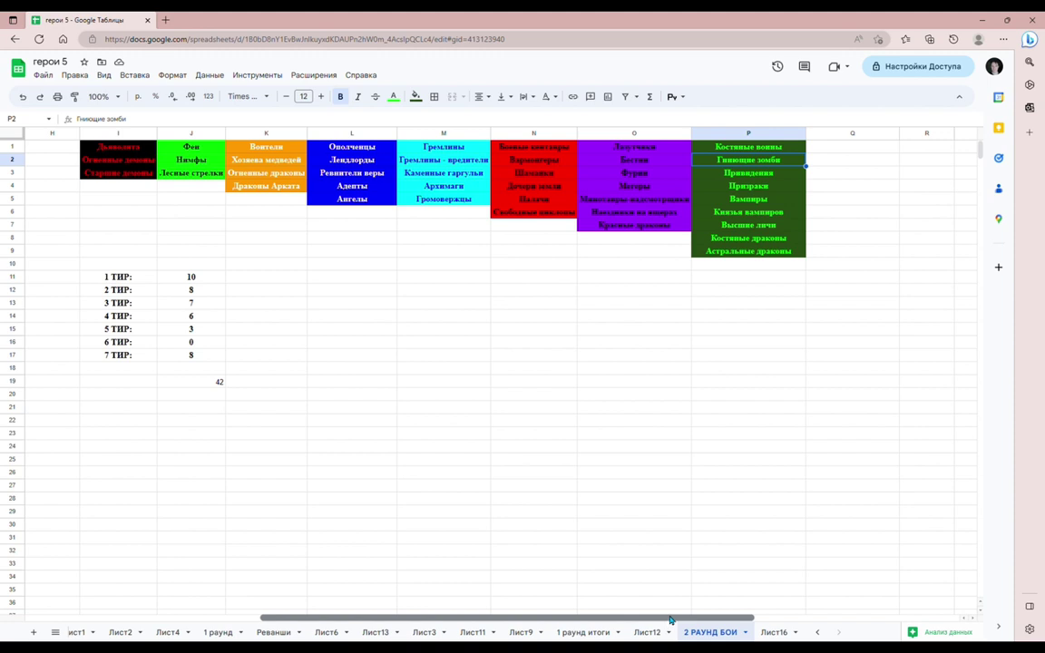
{"action": "key", "text": "Down"}
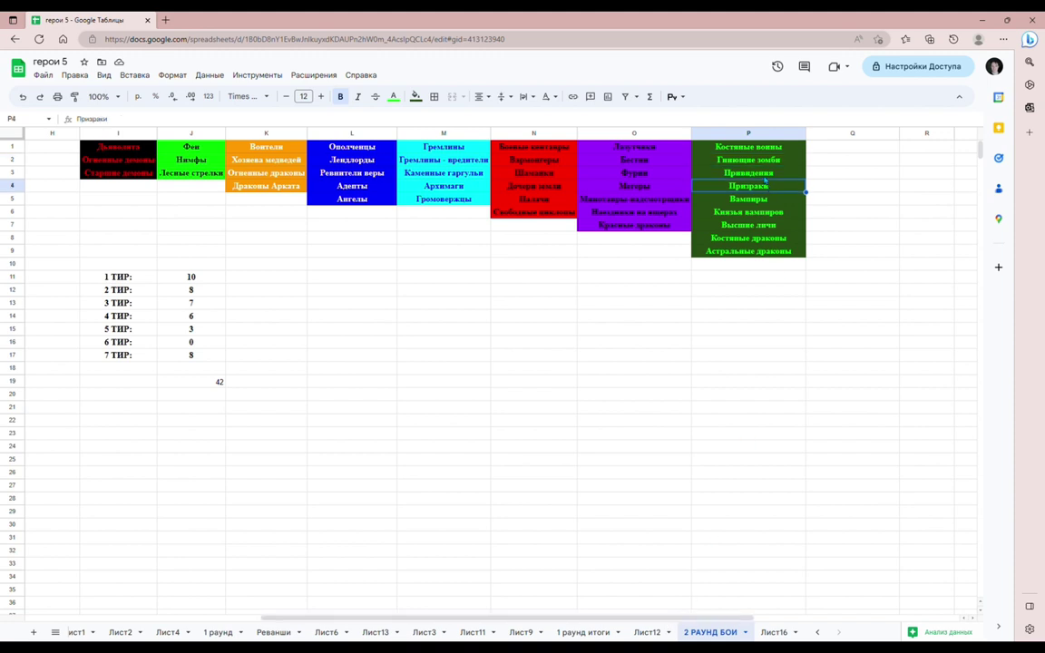
{"action": "left_click_drag", "start_coordinate": [684, 621], "coordinate": [379, 608]}
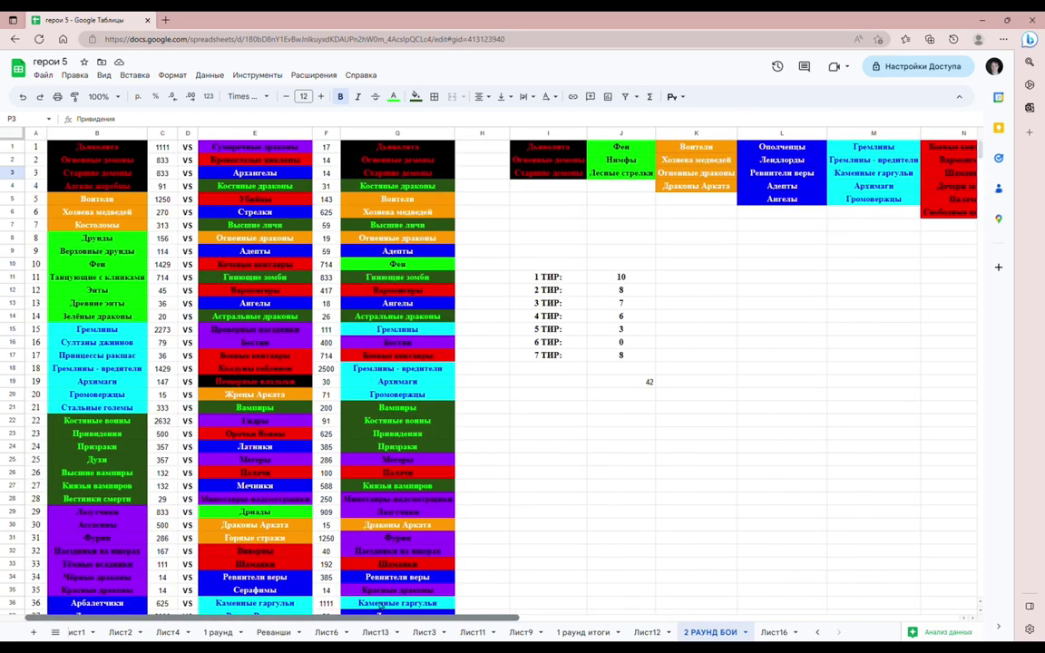
{"action": "left_click_drag", "start_coordinate": [379, 608], "coordinate": [739, 608]}
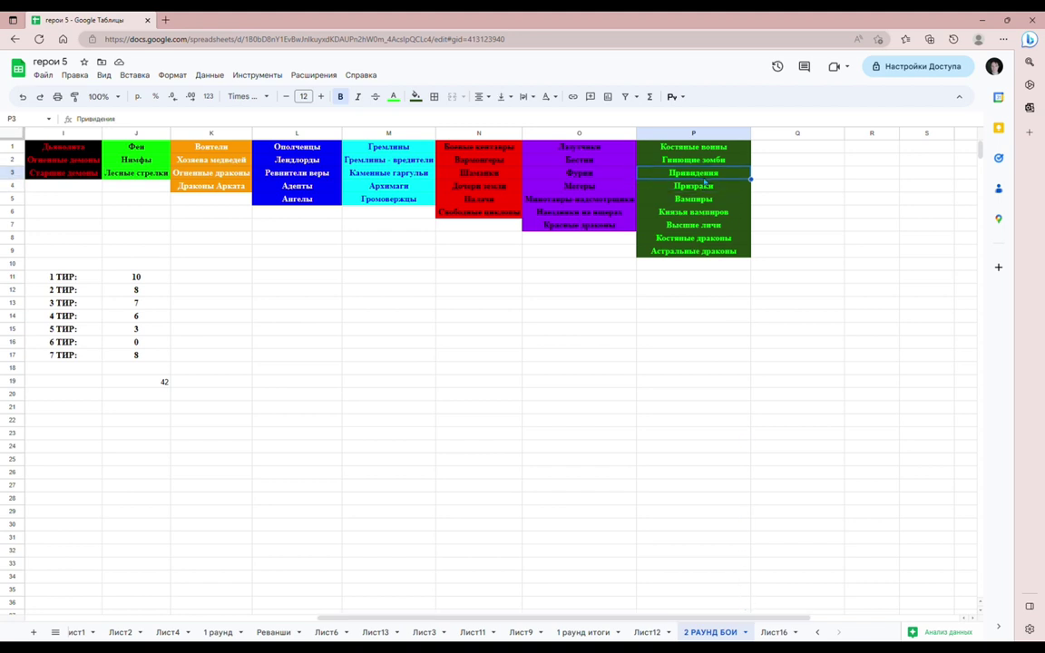
Step: Review the dark green winners Призраки, Вампиры and Князья вампиров in P4:P6
{"action": "left_click", "coordinate": [714, 187]}
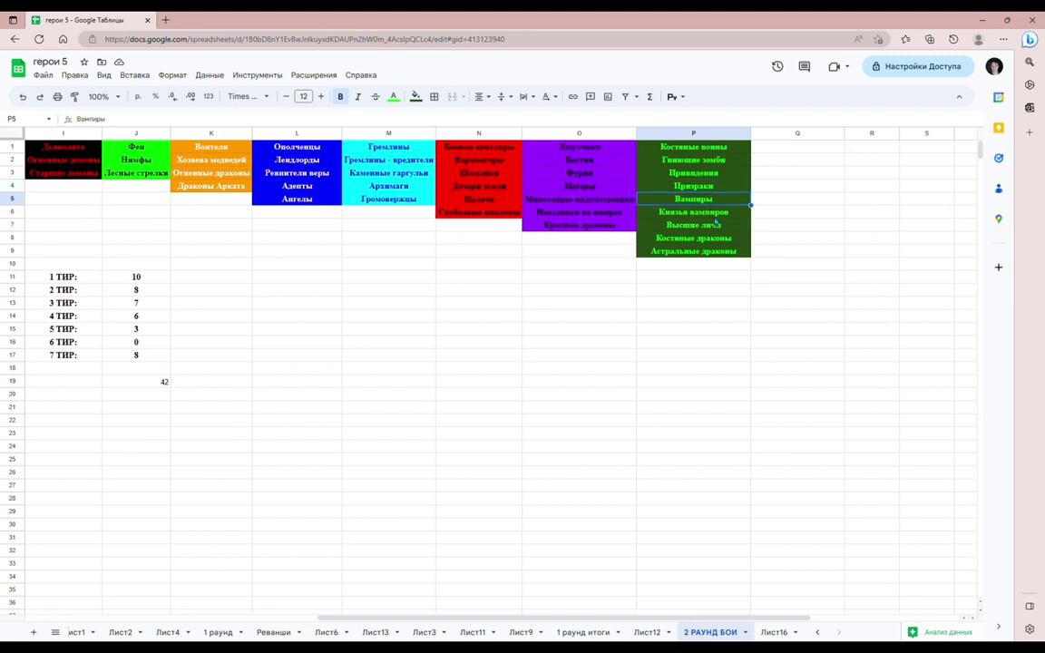
{"action": "left_click", "coordinate": [714, 202]}
{"action": "left_click", "coordinate": [715, 208]}
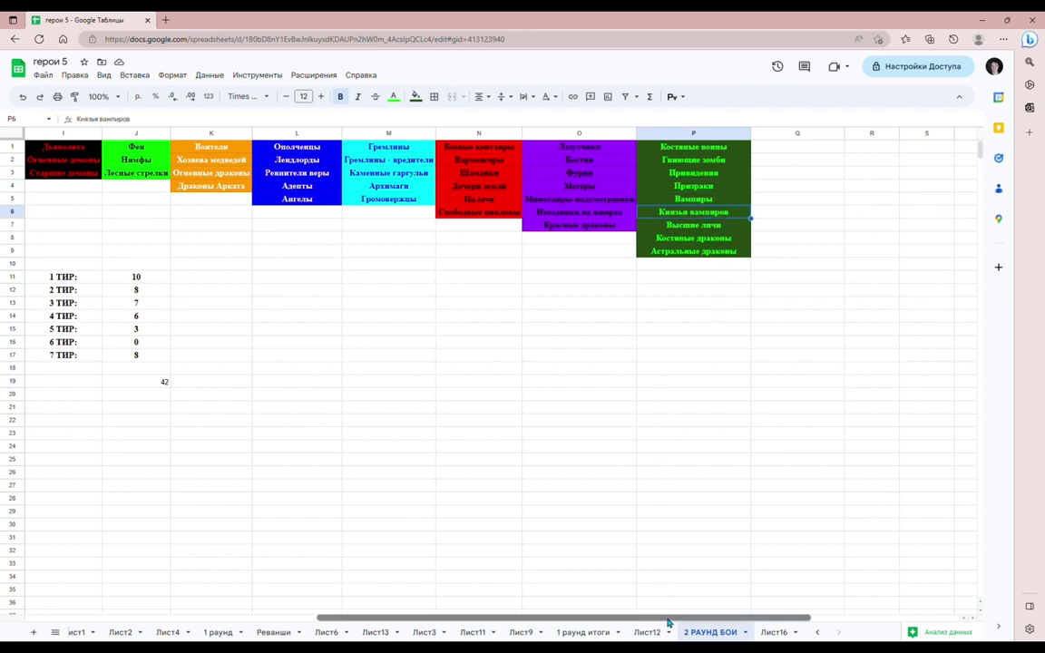
{"action": "scroll", "coordinate": [626, 436], "scroll_direction": "right", "scroll_amount": 2}
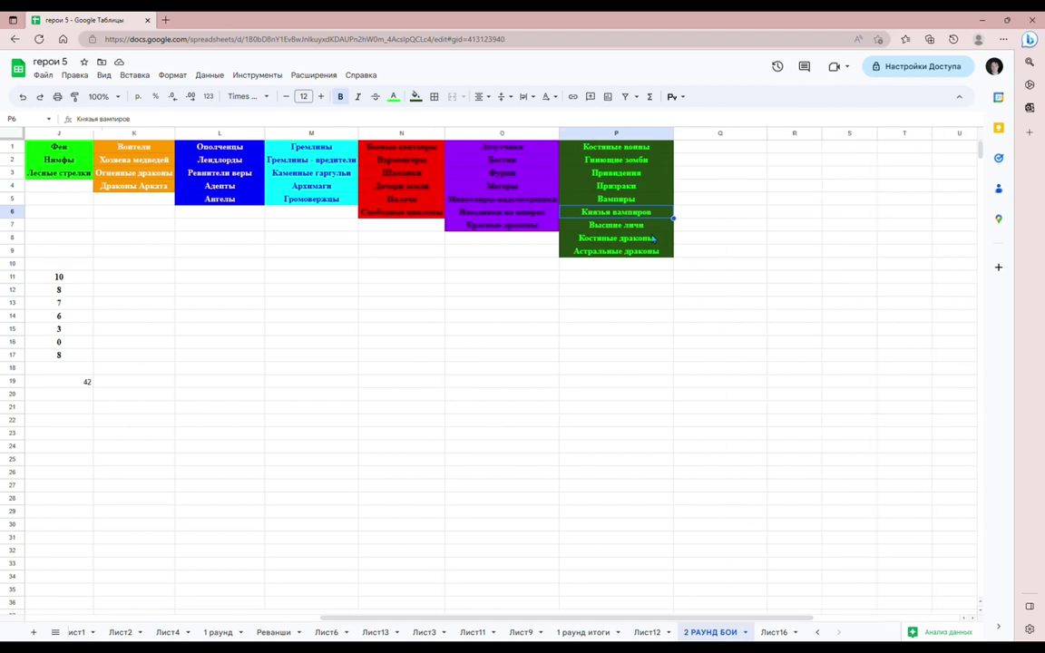
Step: Review the dark green winners Высшие личи in P7 and Астральные драконы in P9 alongside the battle table
{"action": "left_click", "coordinate": [590, 224]}
{"action": "left_click_drag", "start_coordinate": [671, 618], "coordinate": [635, 621]}
{"action": "left_click", "coordinate": [694, 357]}
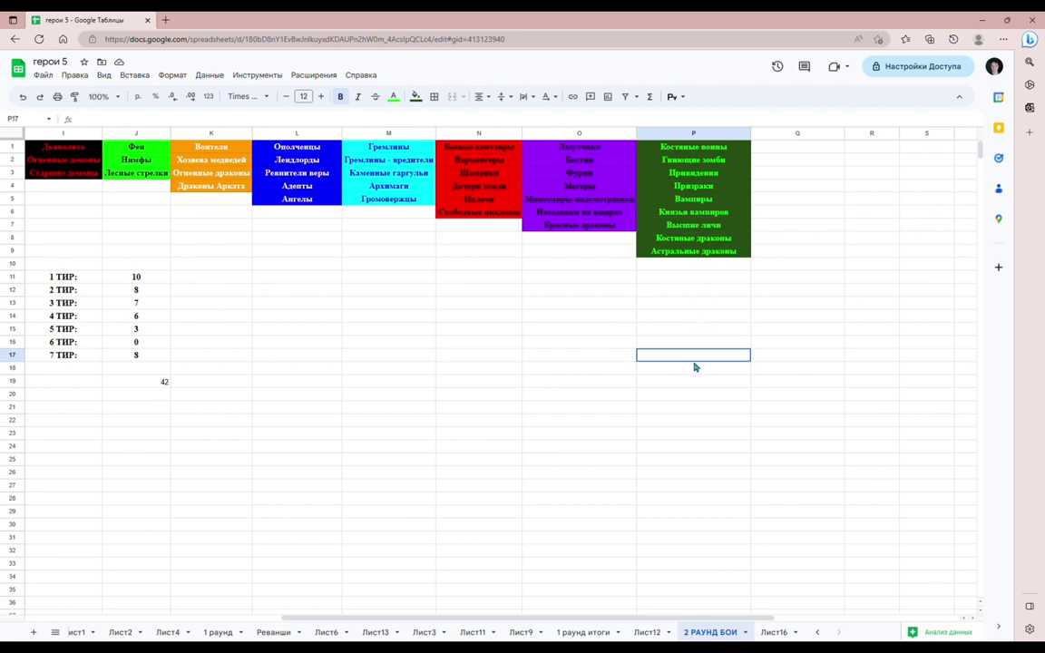
{"action": "left_click", "coordinate": [703, 251]}
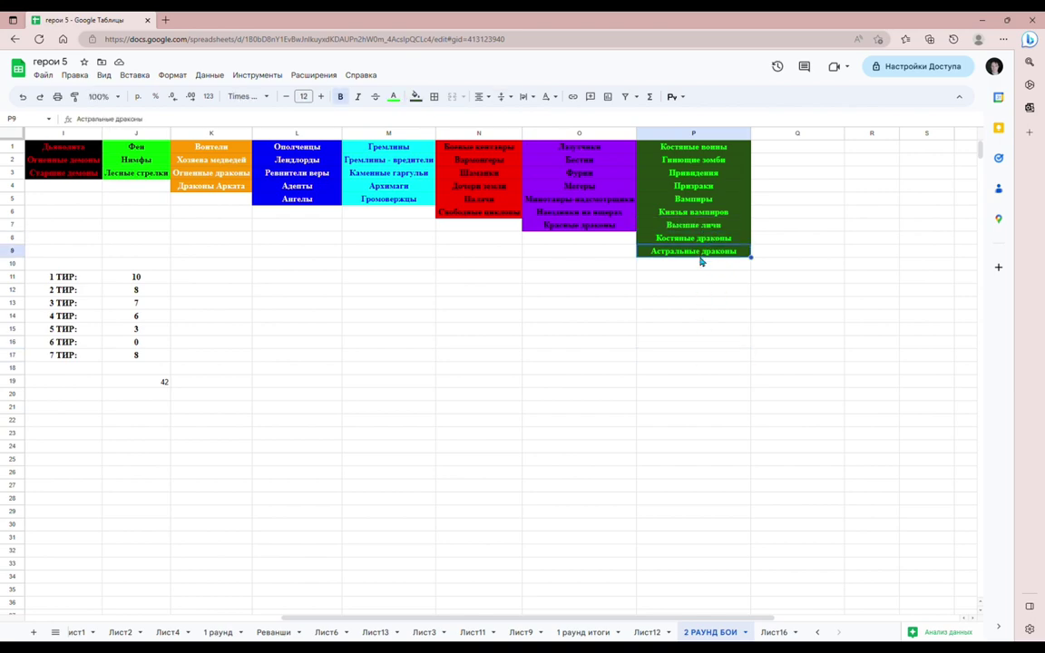
{"action": "left_click_drag", "start_coordinate": [635, 619], "coordinate": [676, 590]}
{"action": "left_click_drag", "start_coordinate": [711, 622], "coordinate": [767, 624]}
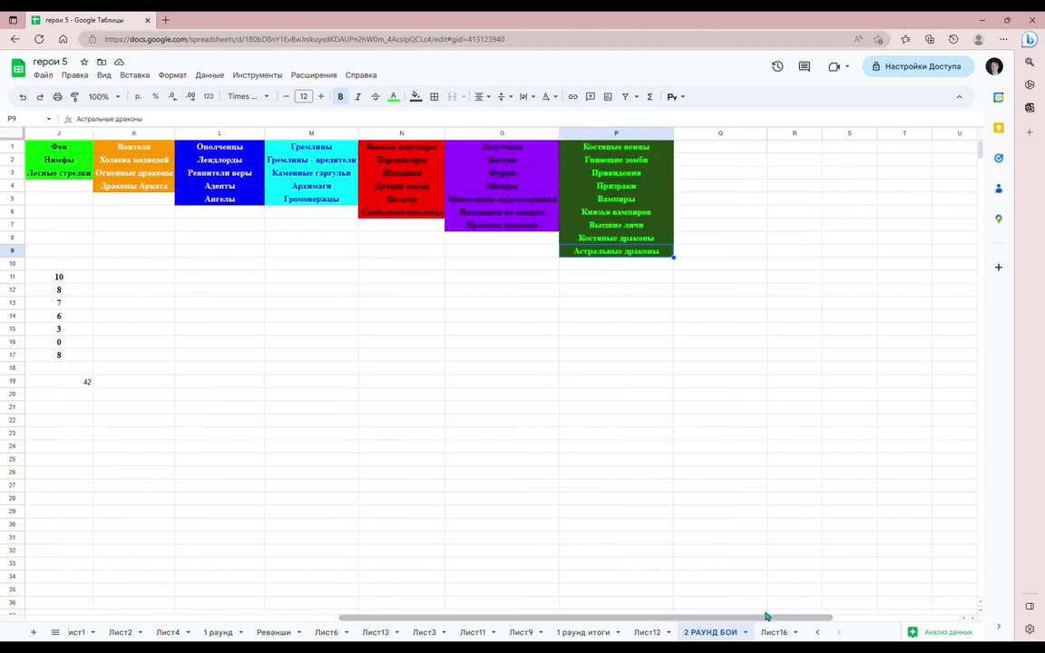
Step: Inspect Костяные драконы in P8 and compare it with the battle table
{"action": "left_click", "coordinate": [635, 238]}
{"action": "left_click_drag", "start_coordinate": [680, 622], "coordinate": [601, 593]}
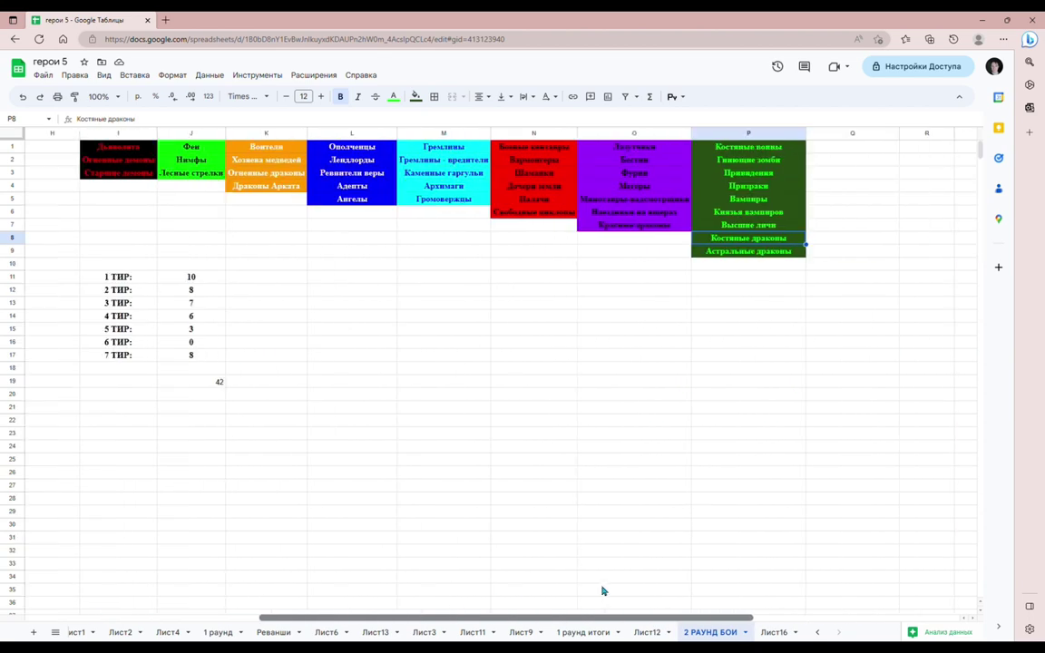
{"action": "scroll", "coordinate": [617, 588], "scroll_direction": "left", "scroll_amount": 3}
{"action": "scroll", "coordinate": [546, 588], "scroll_direction": "left", "scroll_amount": 5}
{"action": "scroll", "coordinate": [581, 589], "scroll_direction": "right", "scroll_amount": 6}
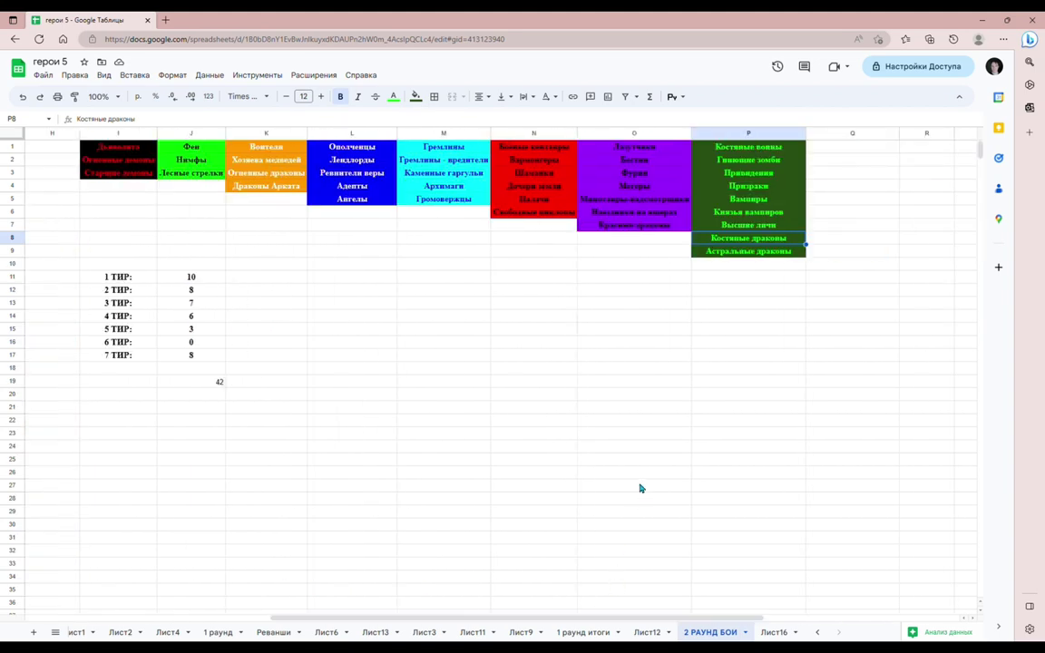
Step: Review the winner counts for tiers 1 to 4 in J11:J14 against the coloured winner lists
{"action": "left_click_drag", "start_coordinate": [189, 278], "coordinate": [200, 362]}
{"action": "left_click", "coordinate": [202, 281]}
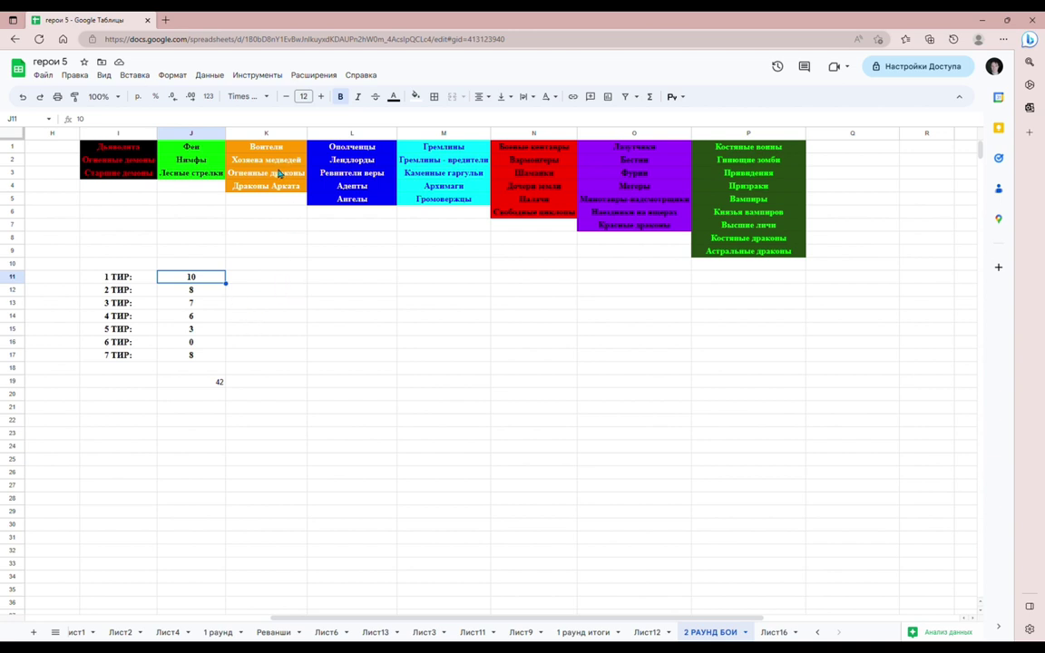
{"action": "left_click", "coordinate": [193, 292]}
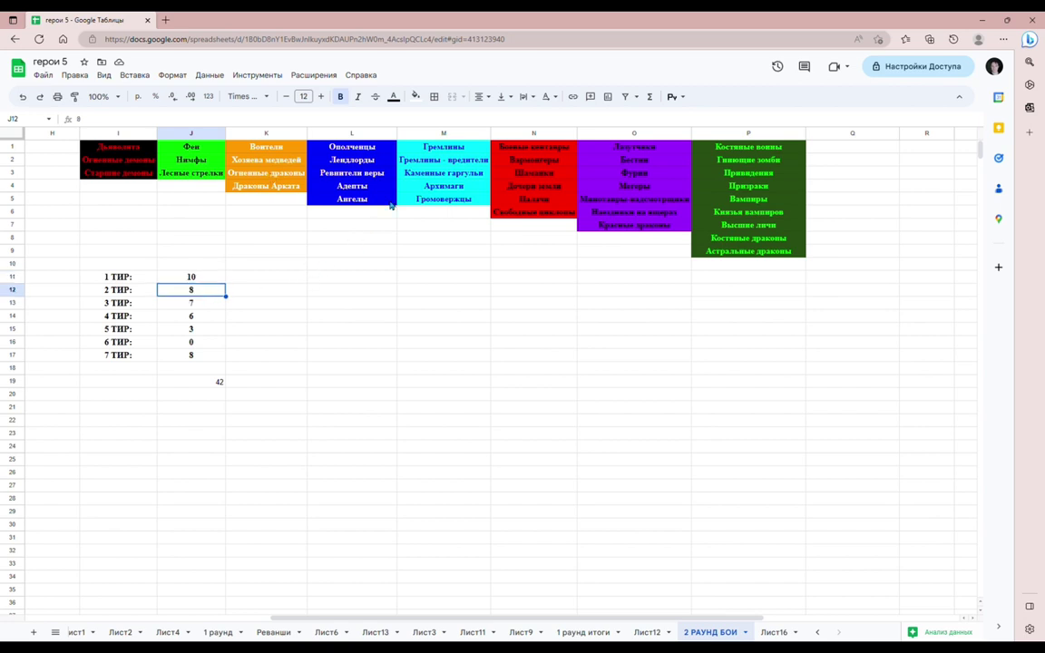
{"action": "left_click", "coordinate": [198, 303]}
{"action": "left_click", "coordinate": [197, 318]}
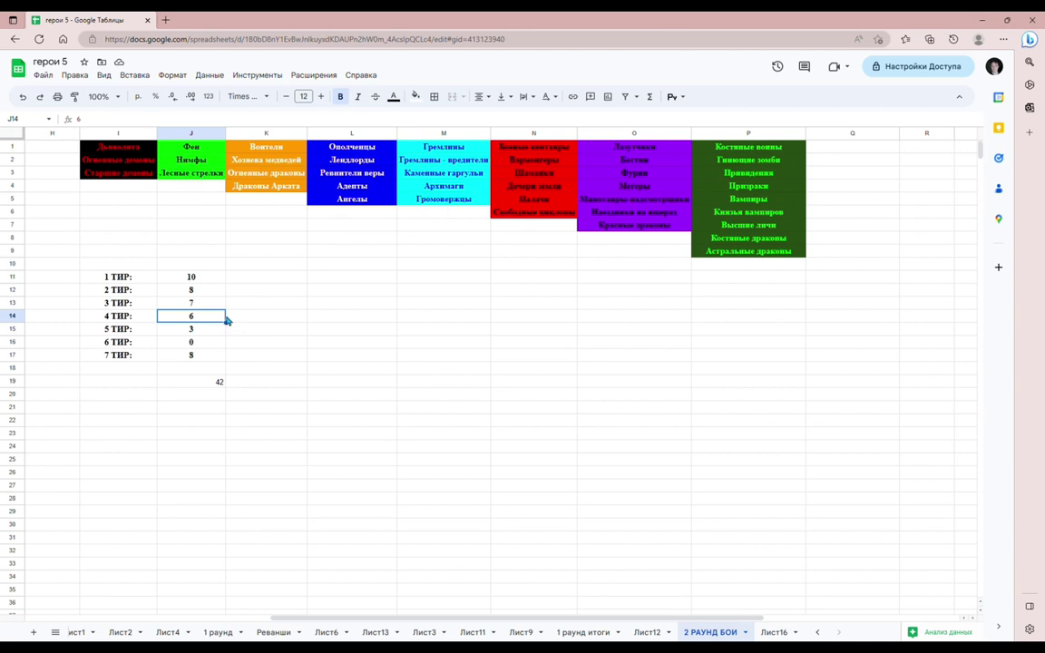
Step: Review the winner counts for tiers 5 to 7 in J15:J17 against the coloured winner lists
{"action": "left_click", "coordinate": [200, 329]}
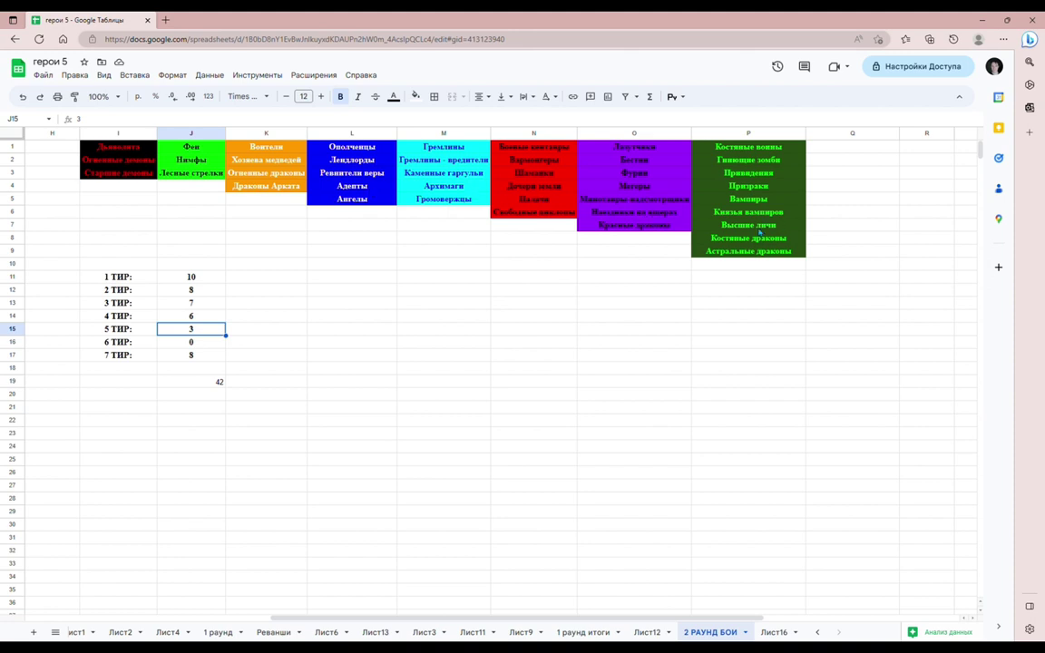
{"action": "left_click", "coordinate": [190, 344]}
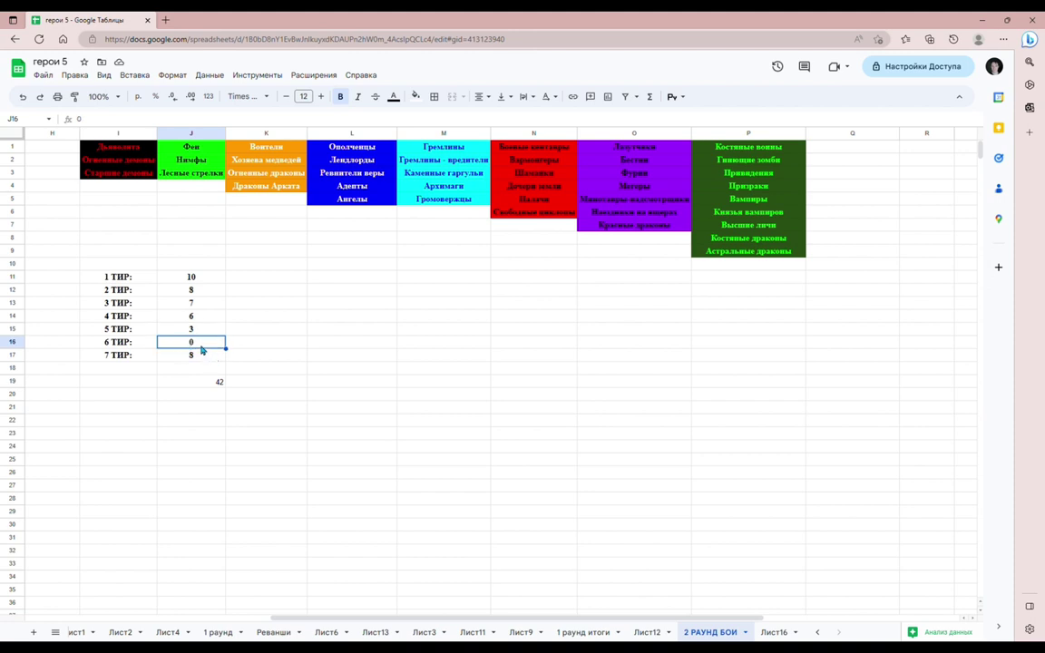
{"action": "left_click", "coordinate": [292, 347]}
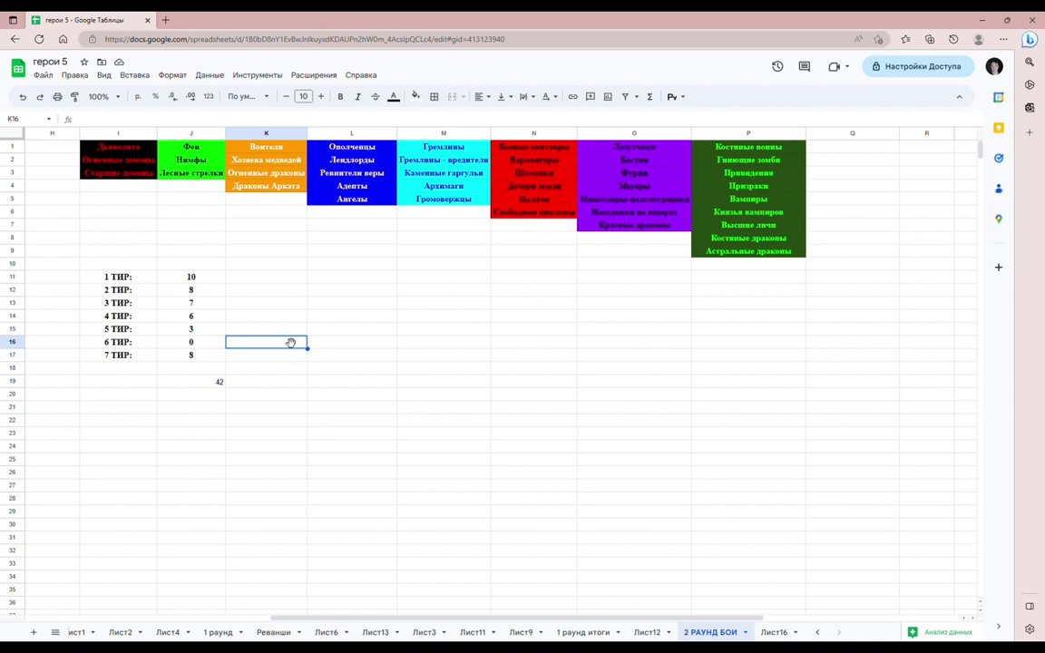
{"action": "left_click", "coordinate": [188, 355]}
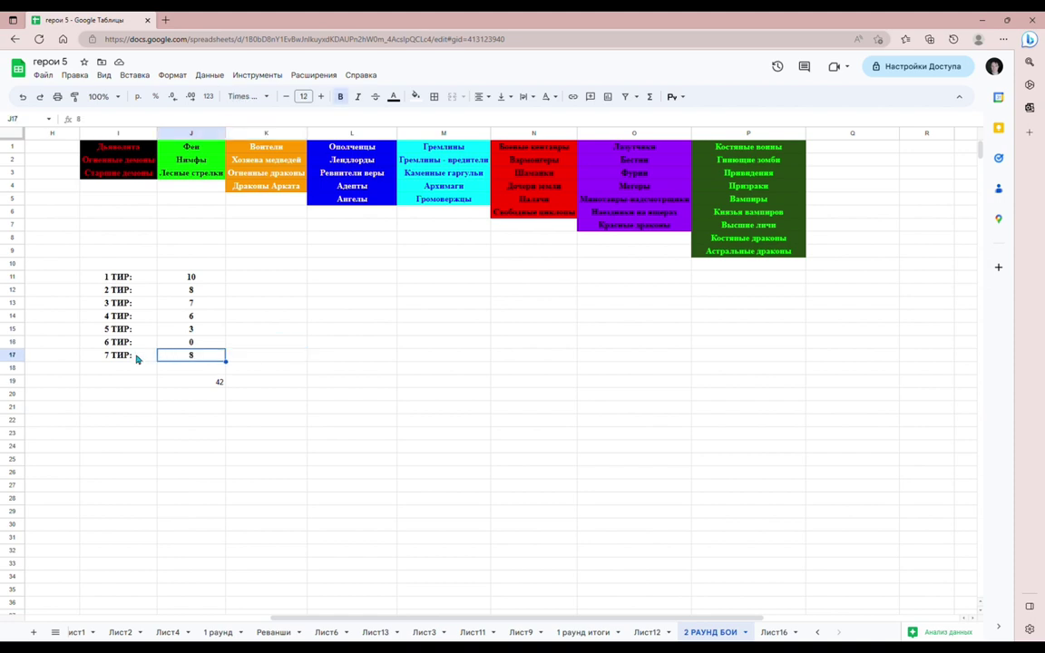
{"action": "left_click", "coordinate": [341, 330]}
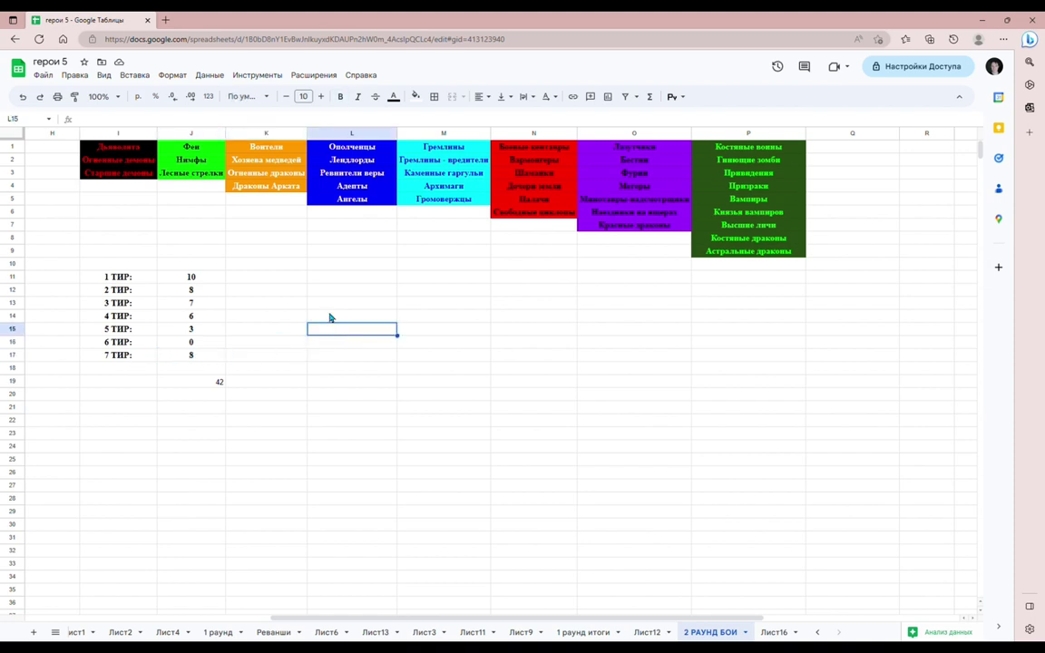